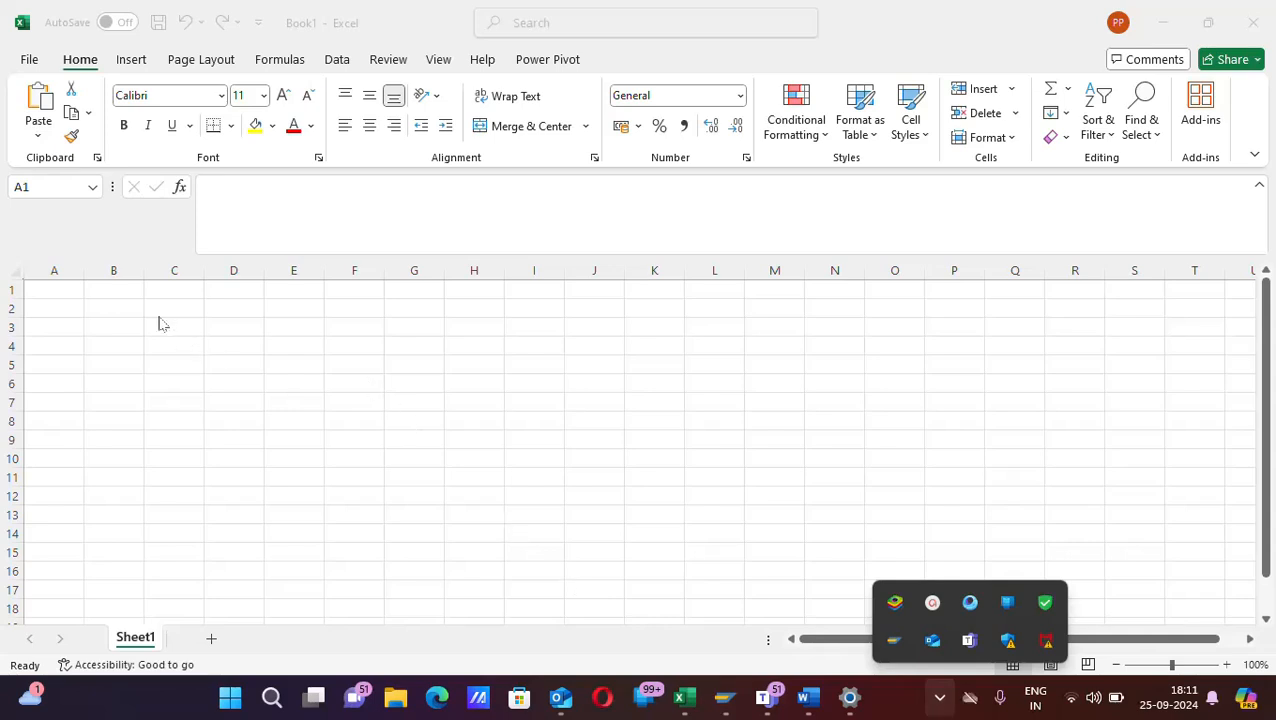
Enter the column headers Name, Class and Age in cells A1 to C1
left_click(171, 289)
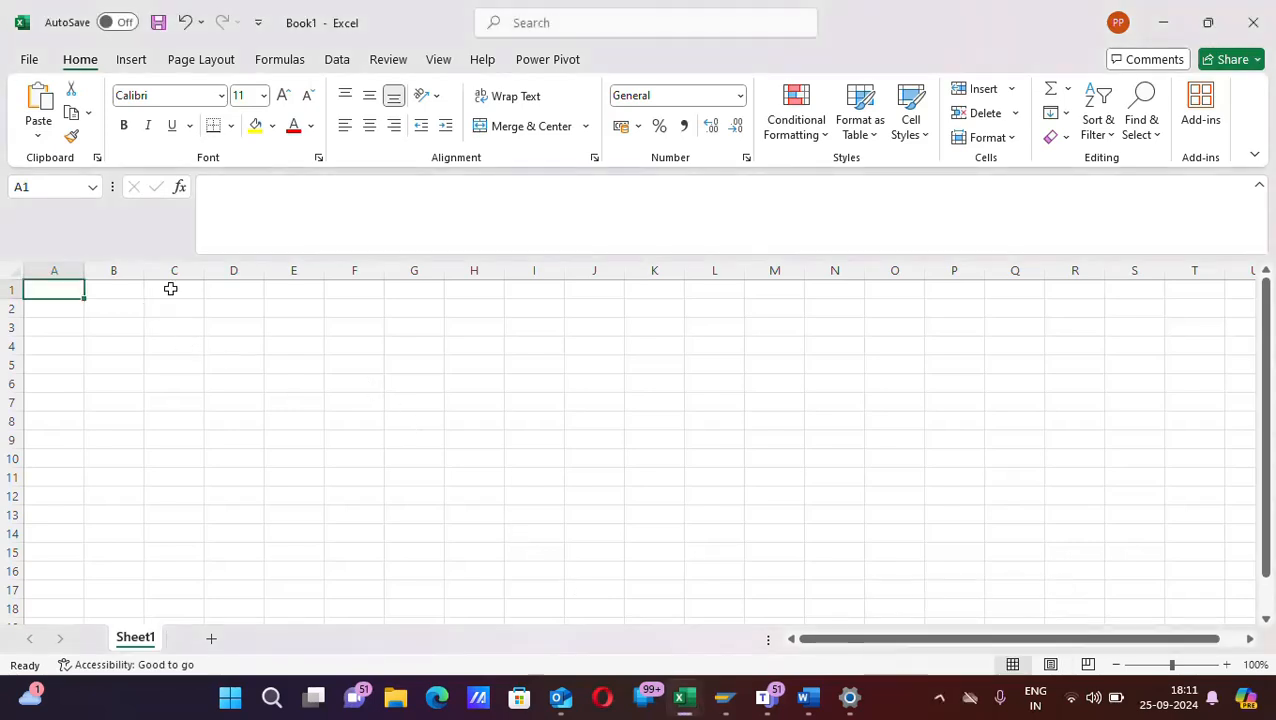
left_click(171, 289)
left_click(54, 290)
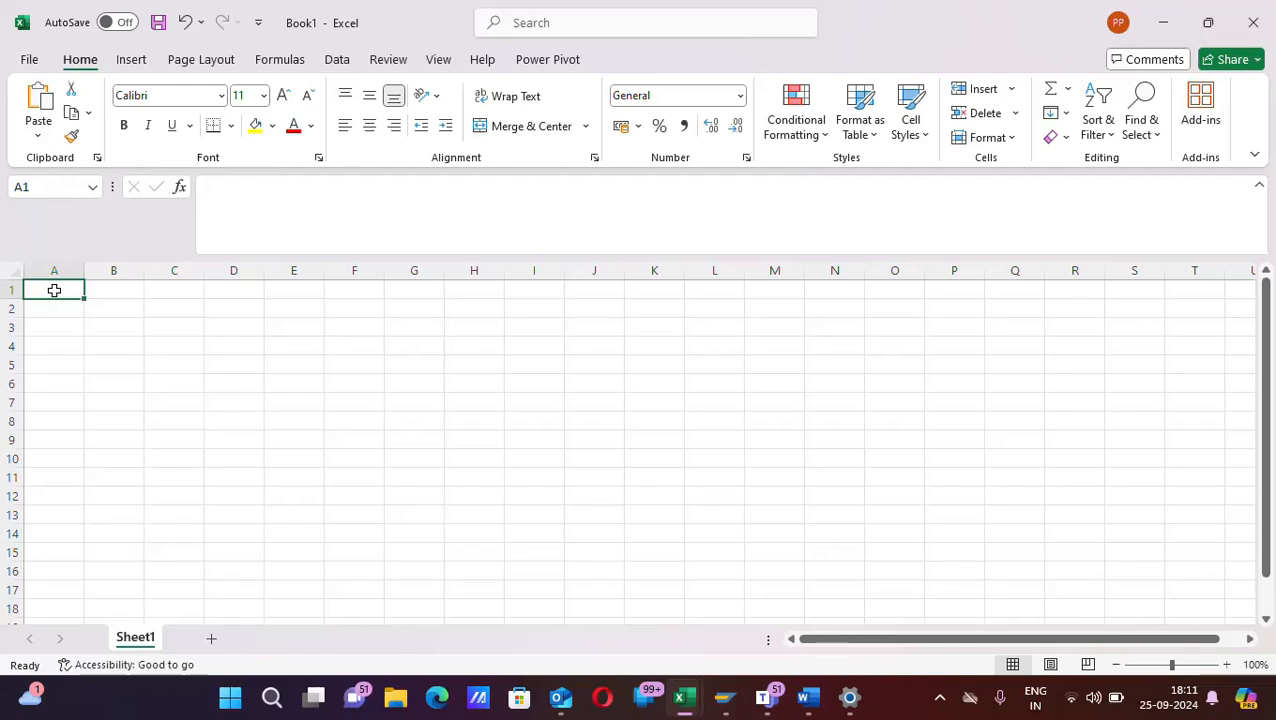
type("Name")
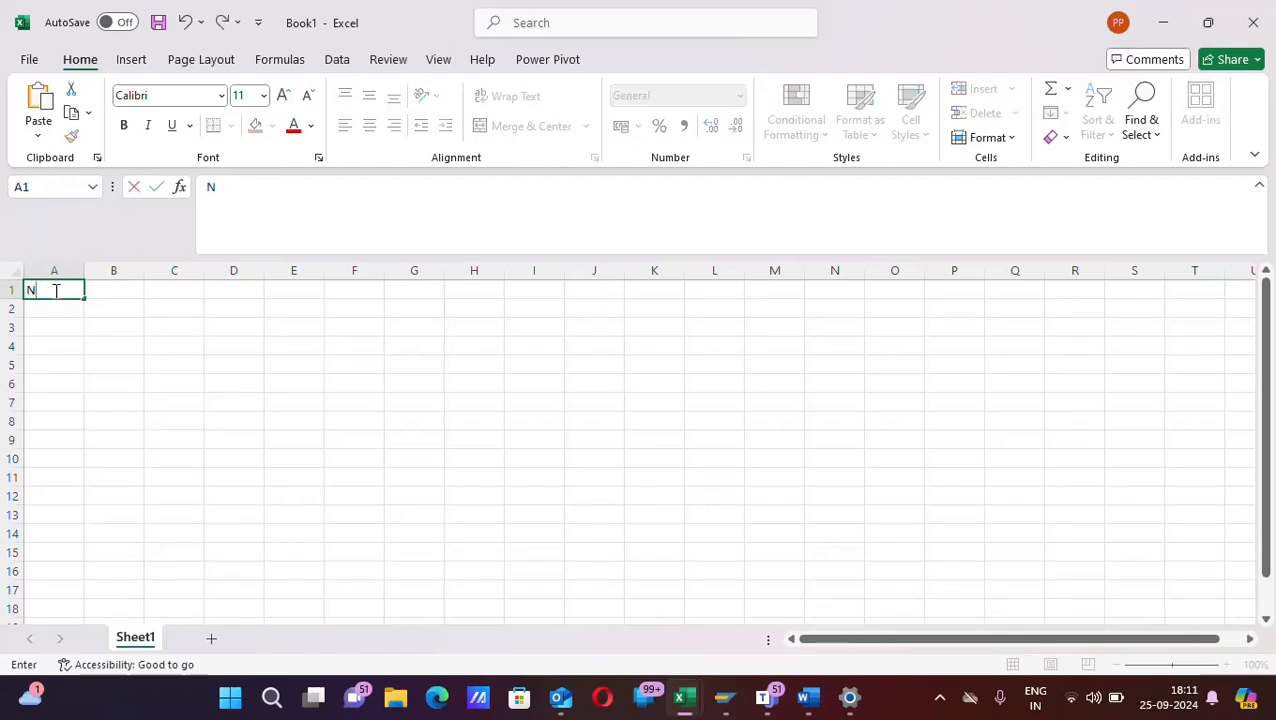
key("Tab")
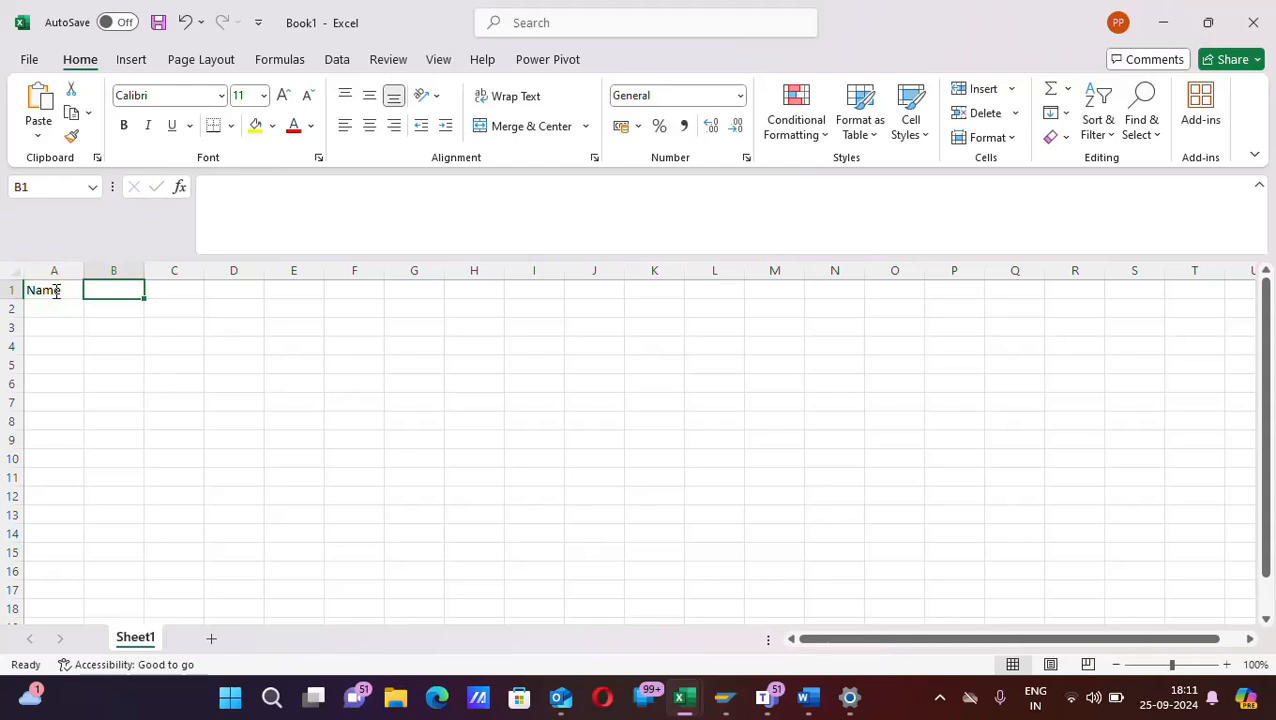
type("A")
key("BackSpace")
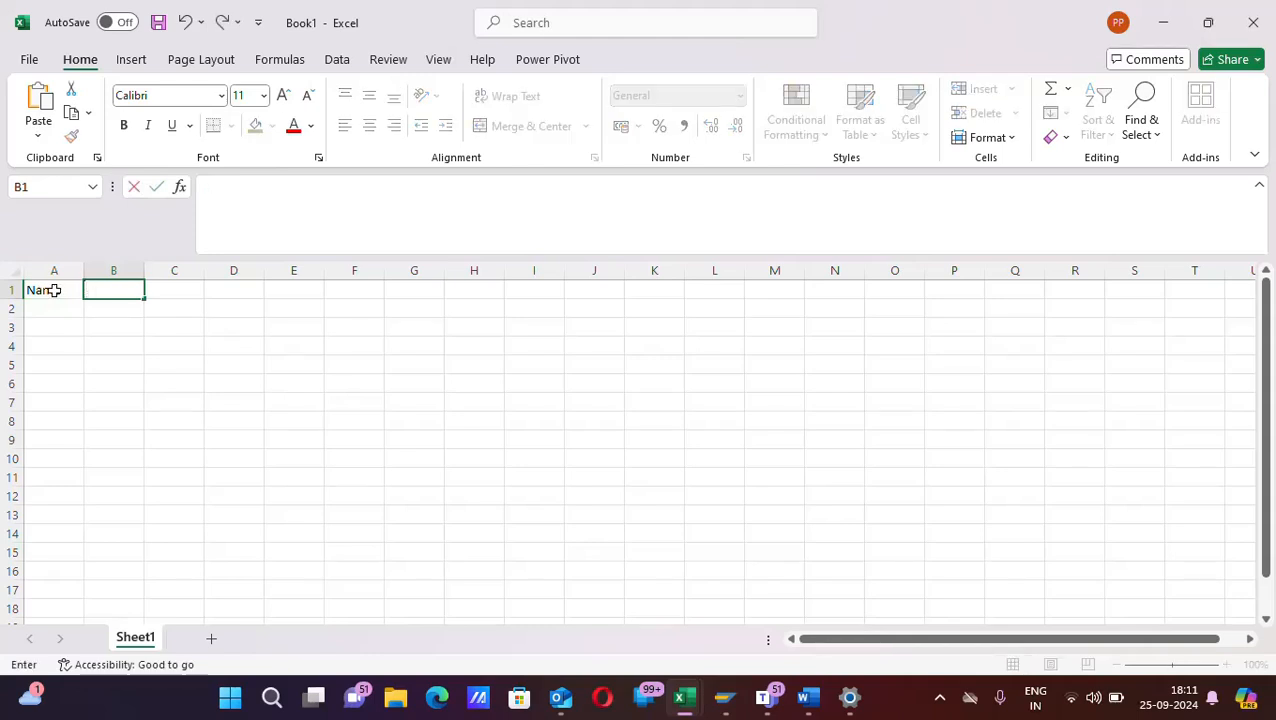
type("Class")
key("Tab")
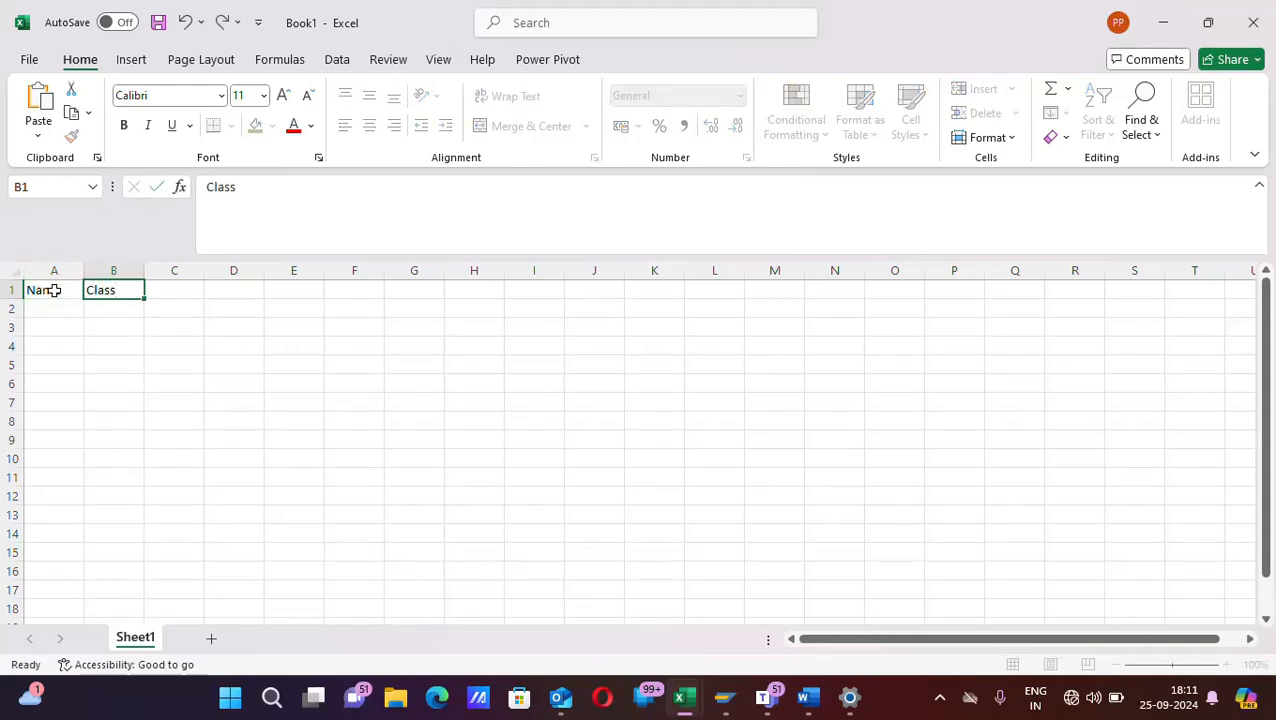
type("Age")
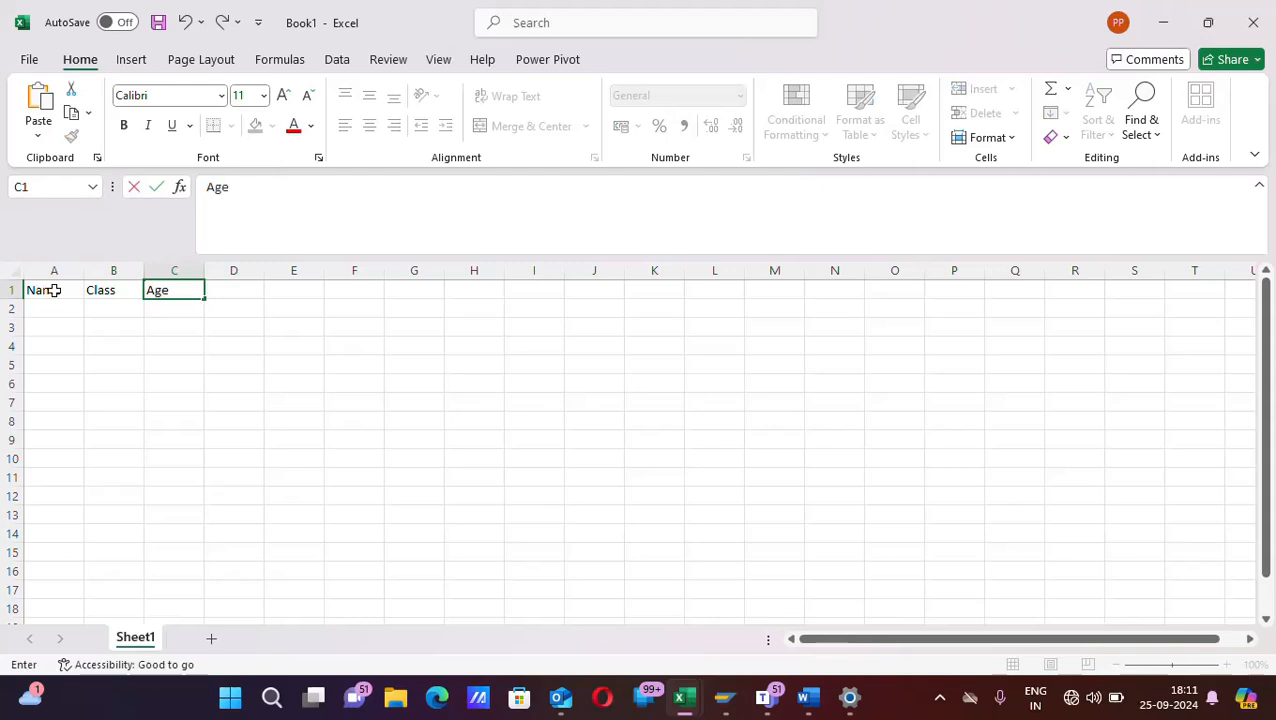
key("Return")
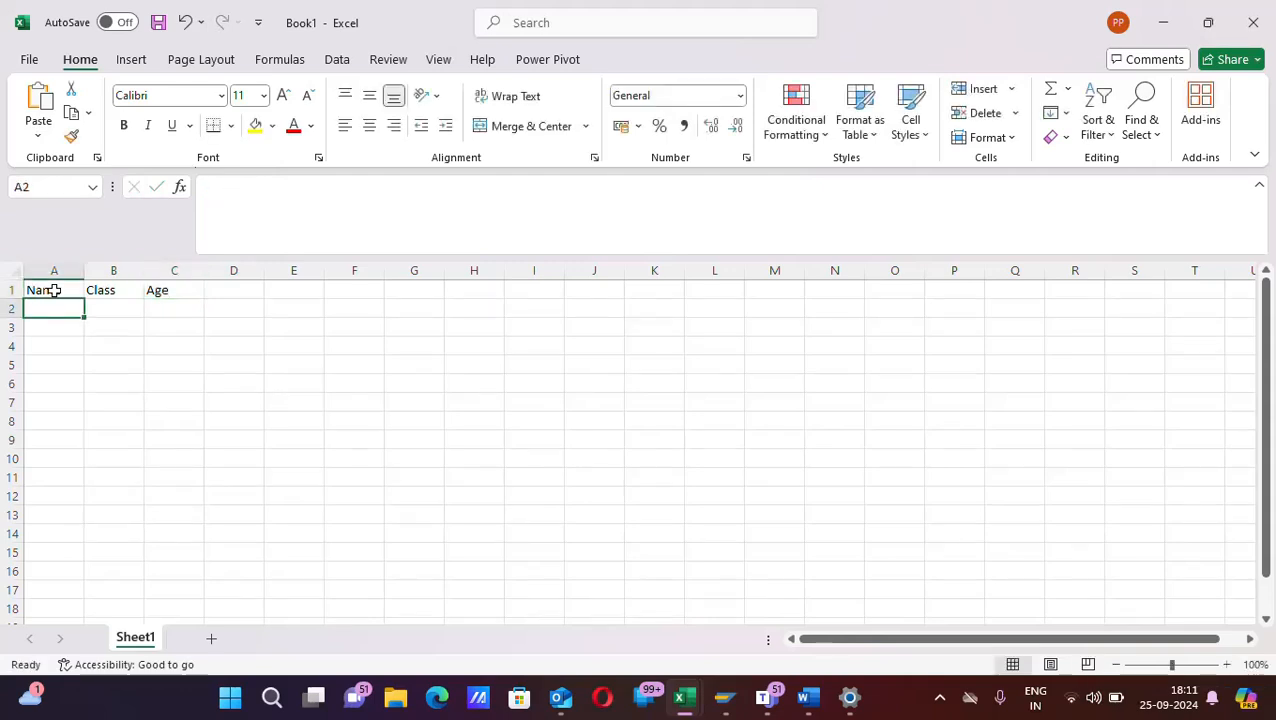
Fill cells A2 to A5 of the Name column with four different first names, one per row
type("Rohan")
key("Return")
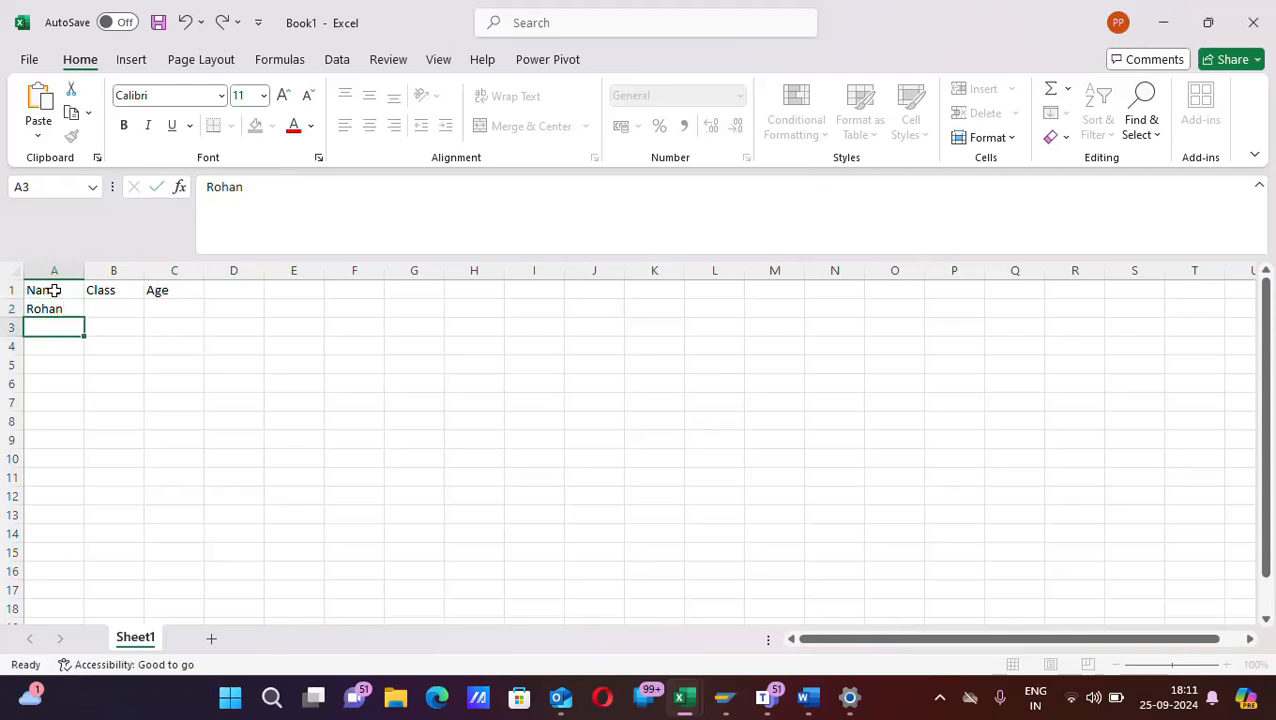
type("Sohan")
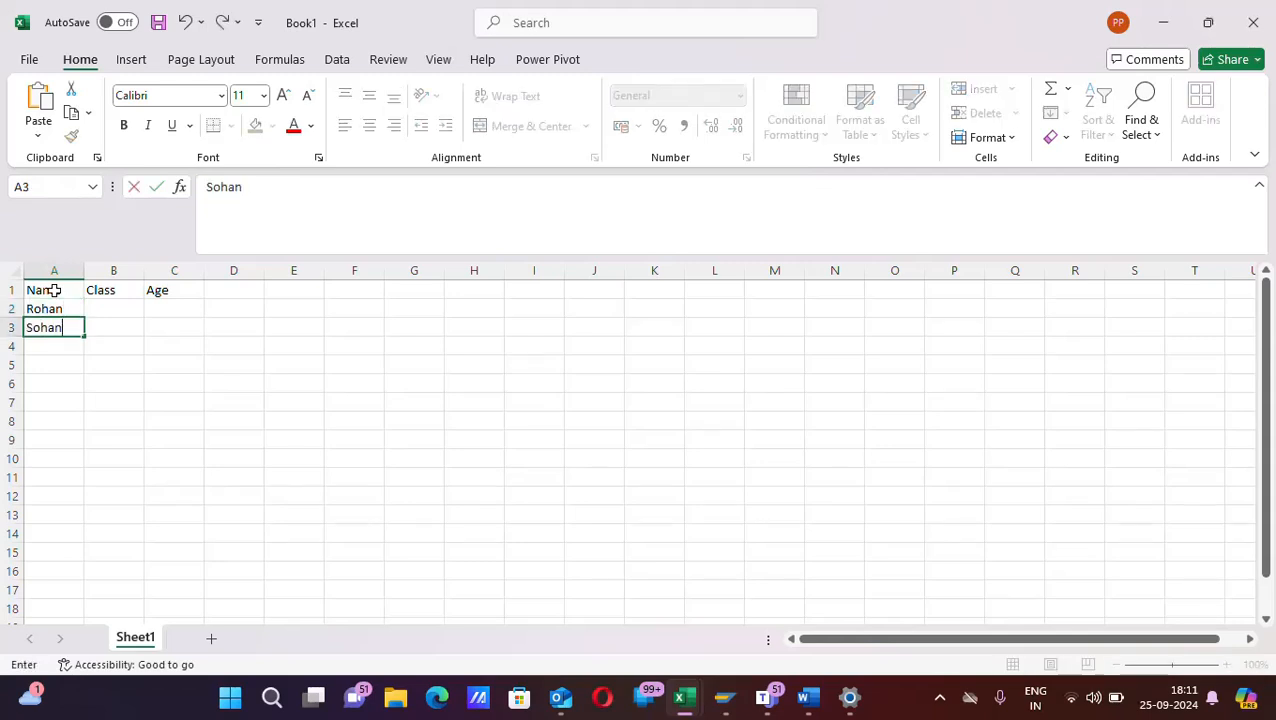
key("Return")
type("Bhumi")
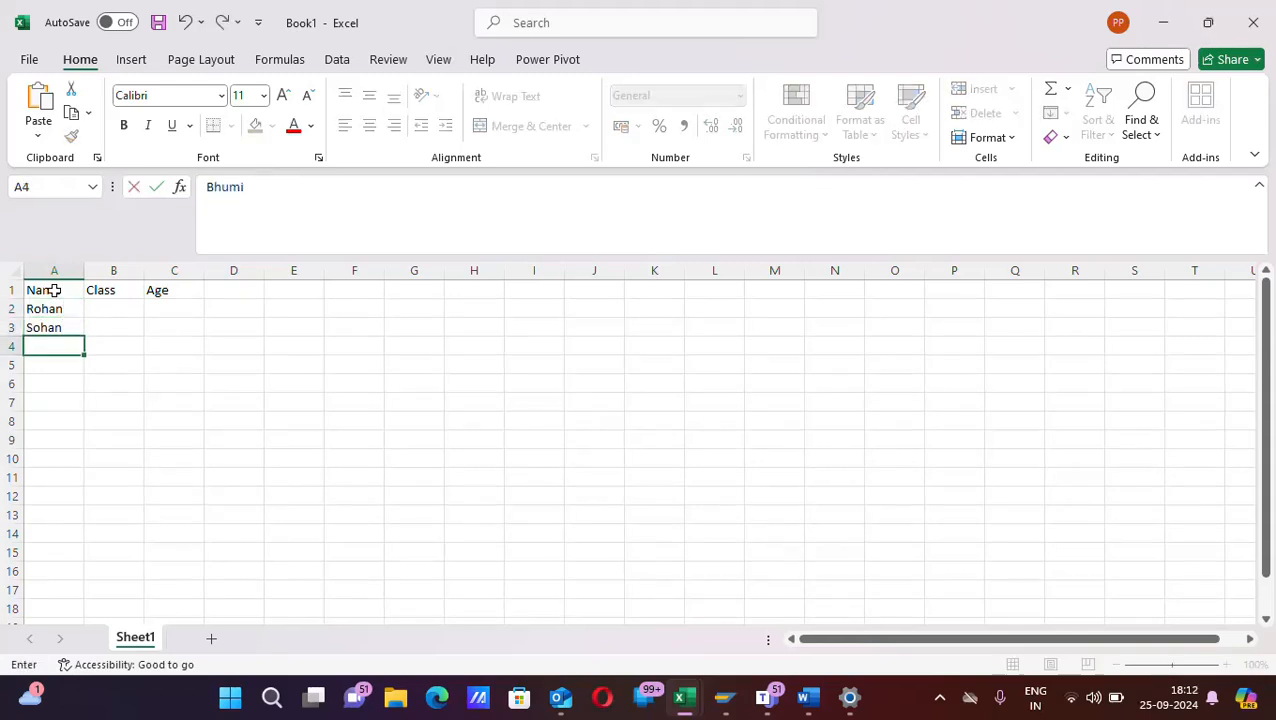
key("Return")
type("Kus")
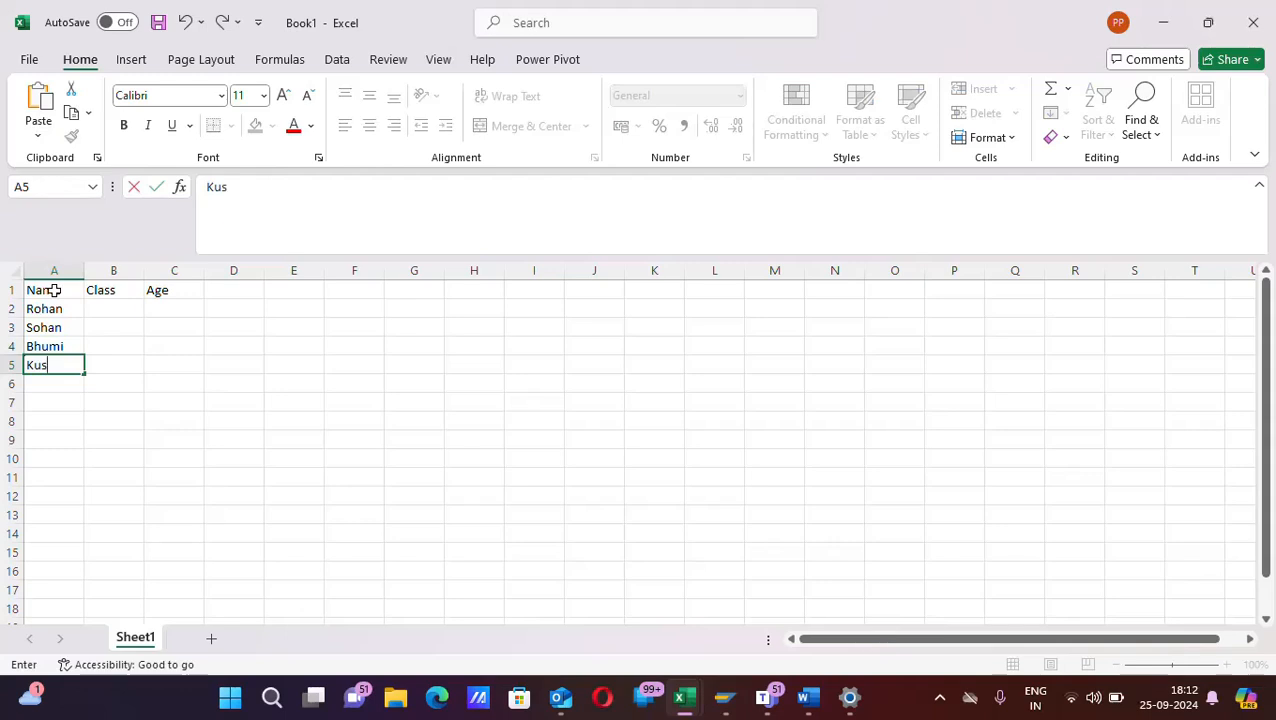
type("hagri")
key("Return")
Continue the Name column with three more different first names in cells A6 to A8
type("Kau")
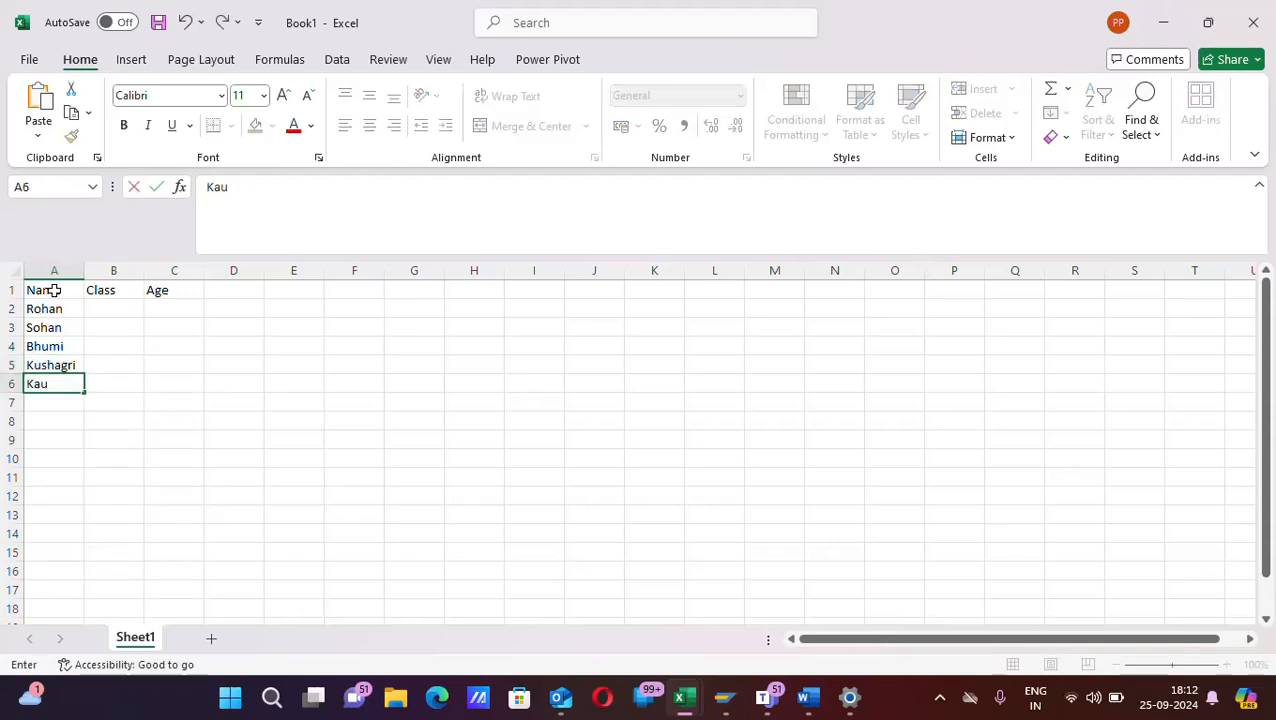
type("shal")
key("Return")
type("Sapan")
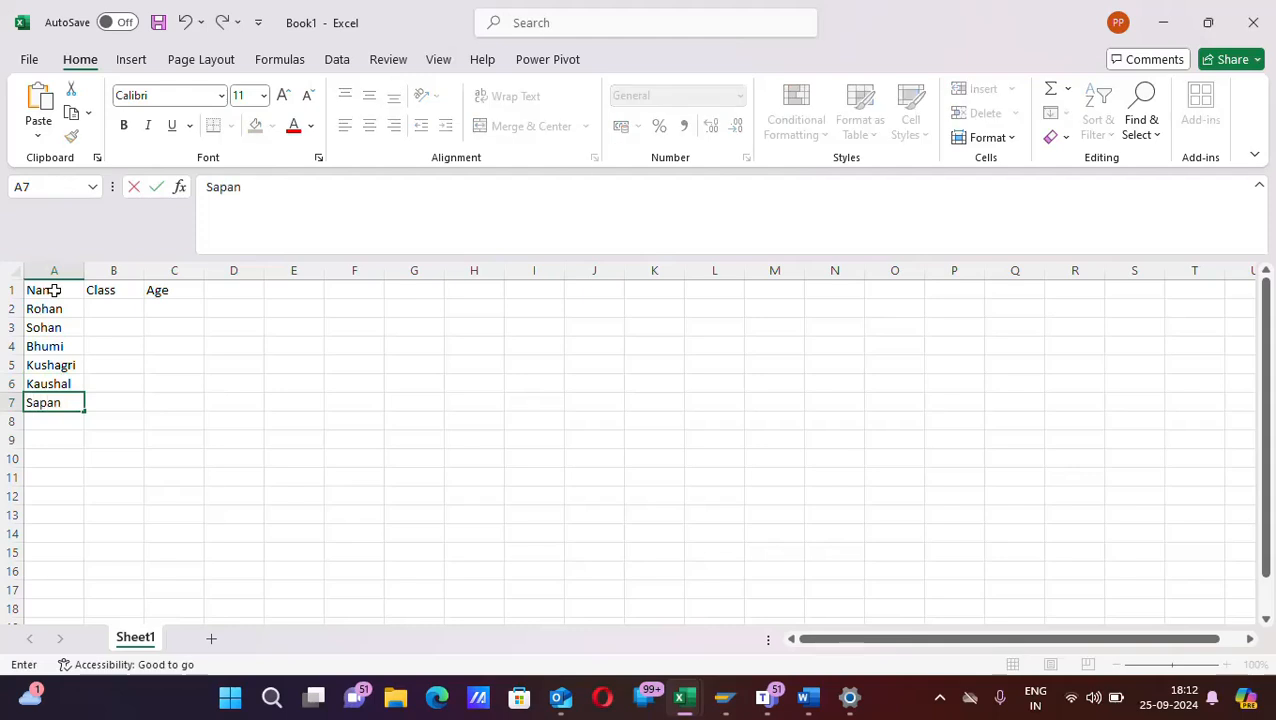
key("Return")
type("Tapan")
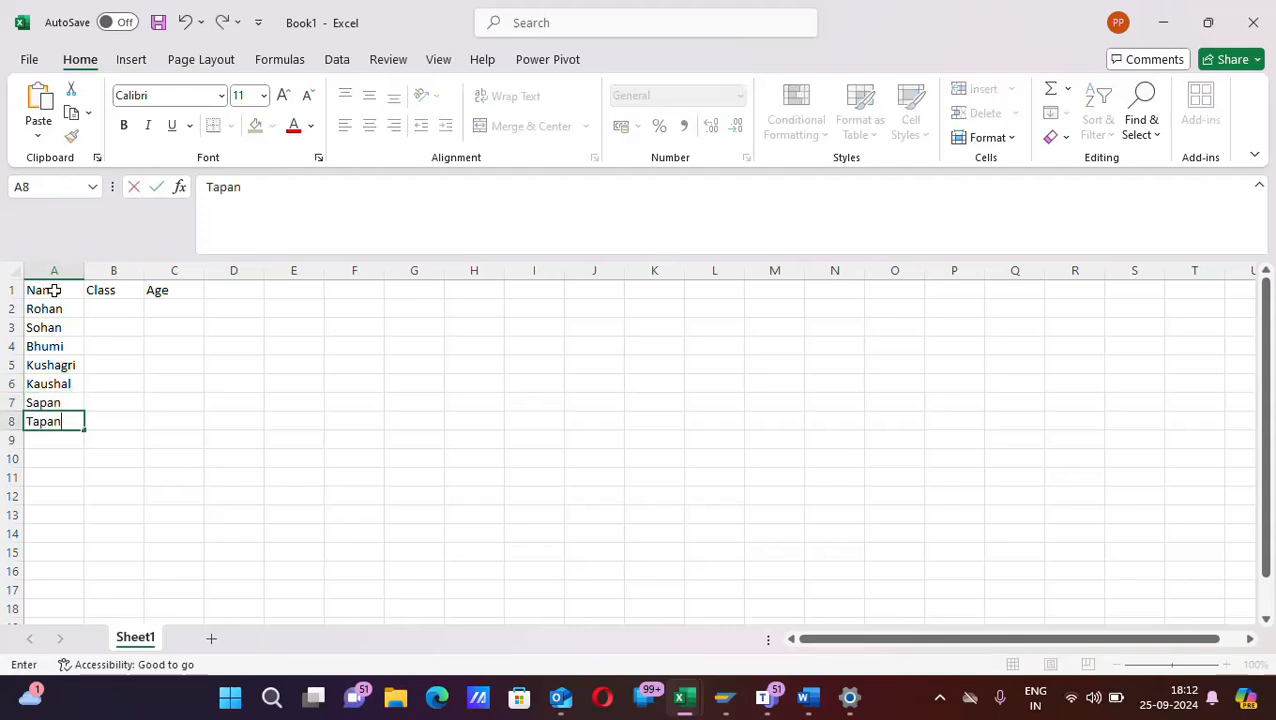
type("'Rohan")
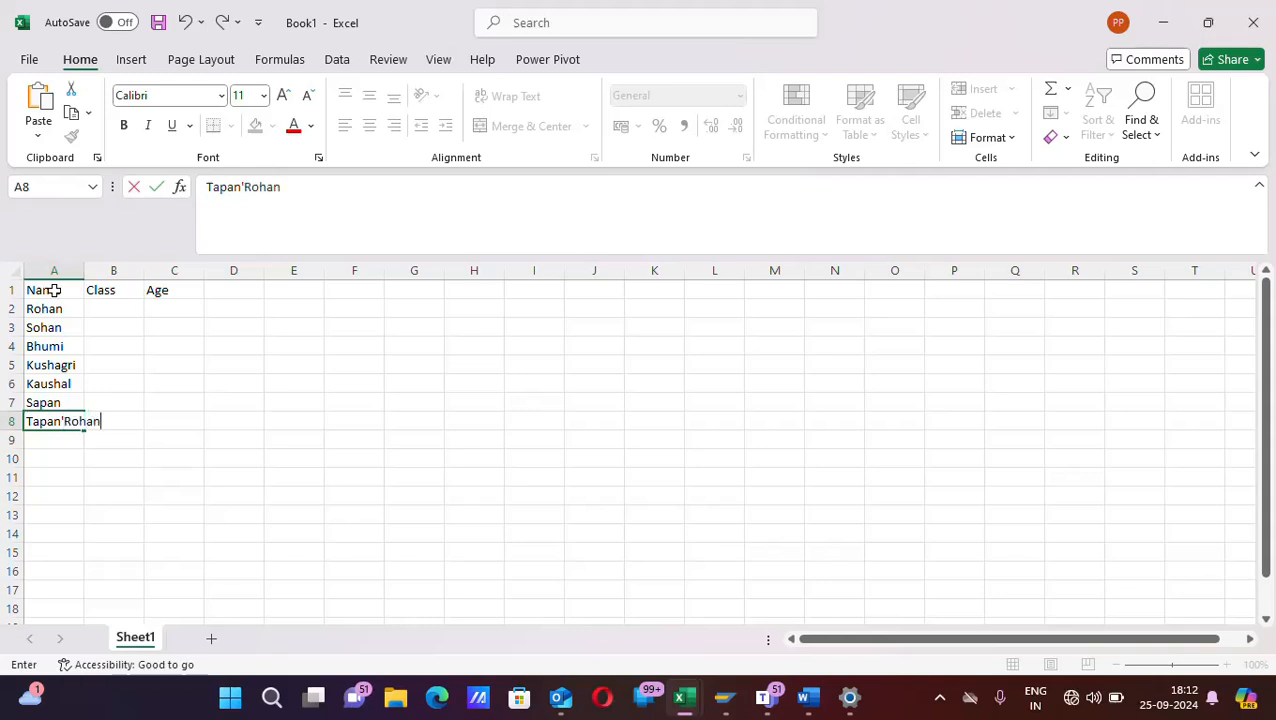
key("BackSpace")
key("BackSpace")
key("BackSpace")
key("BackSpace")
key("BackSpace")
key("Return")
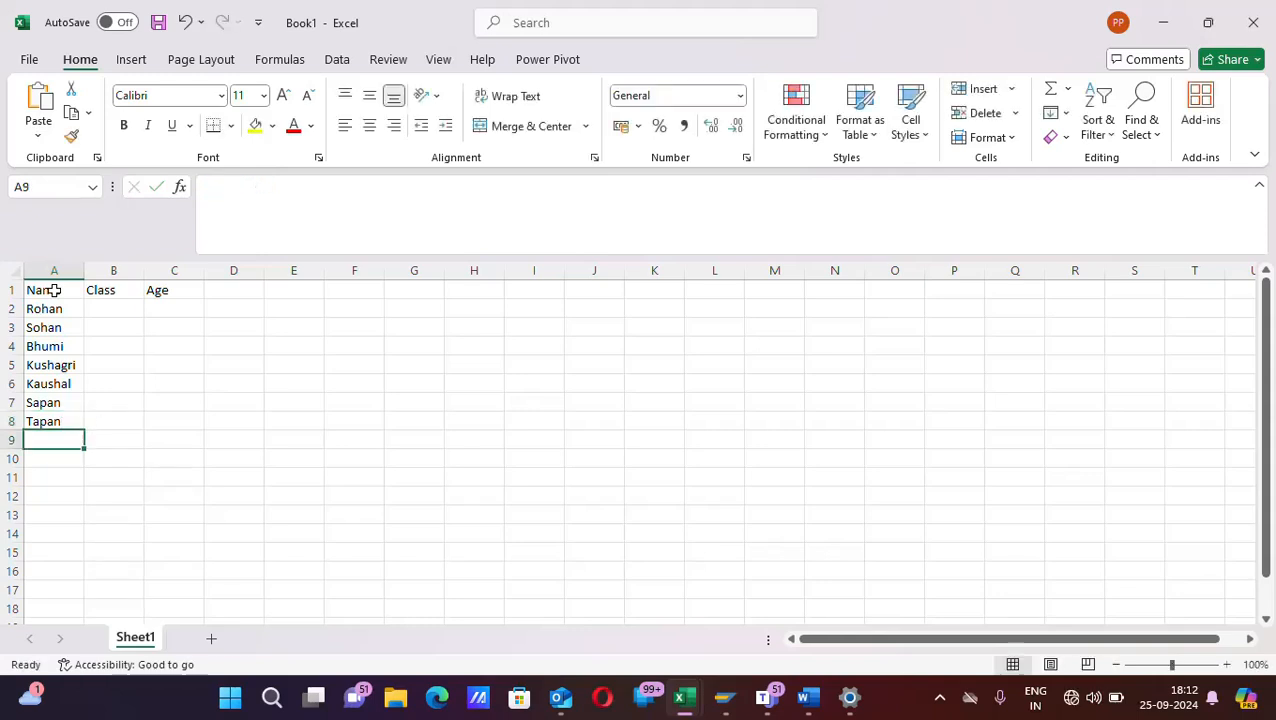
Repeat the names from A2, A4 and A8 in cells A9 to A11, and enter two new first names in A12 and A13
type("Rohano")
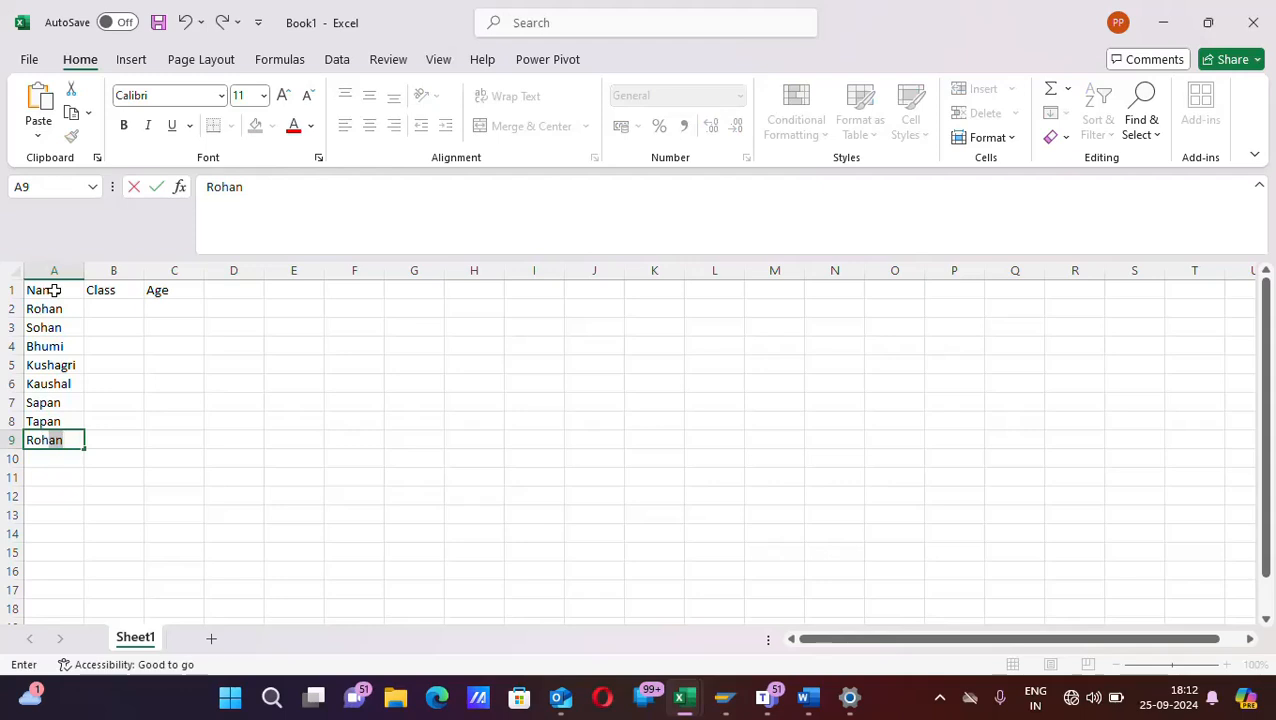
key("Return")
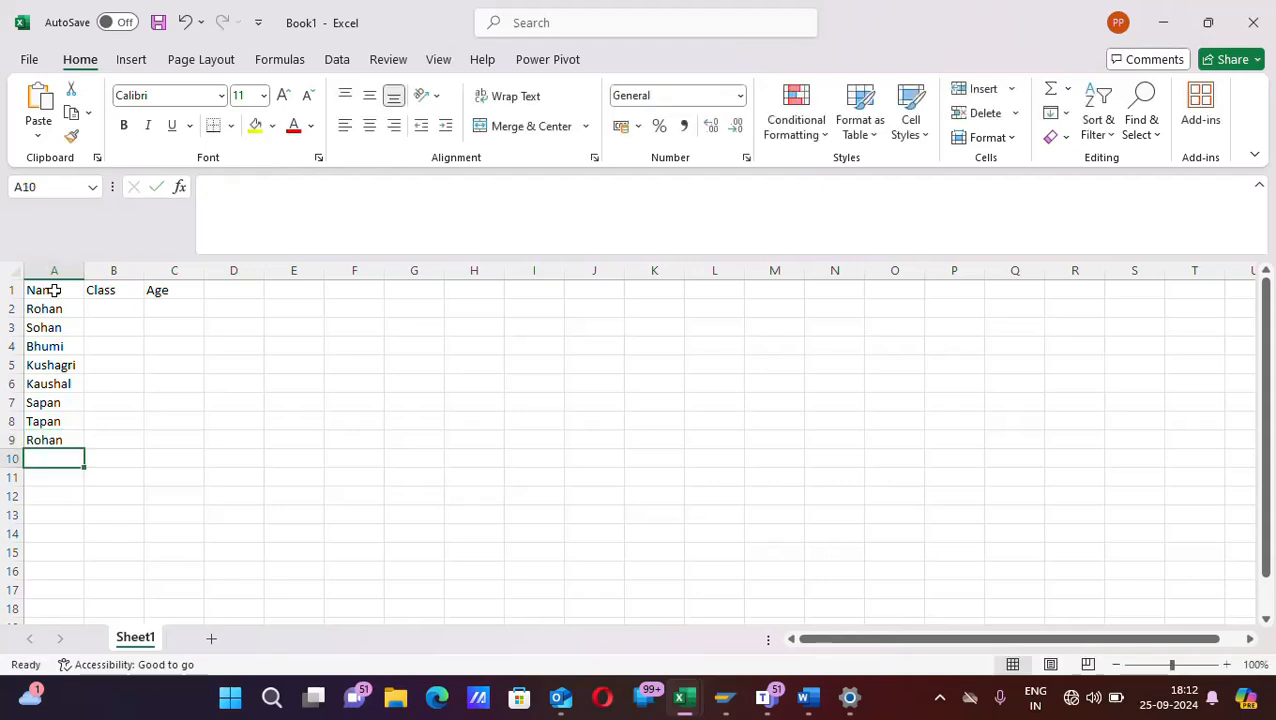
type("Bhumi")
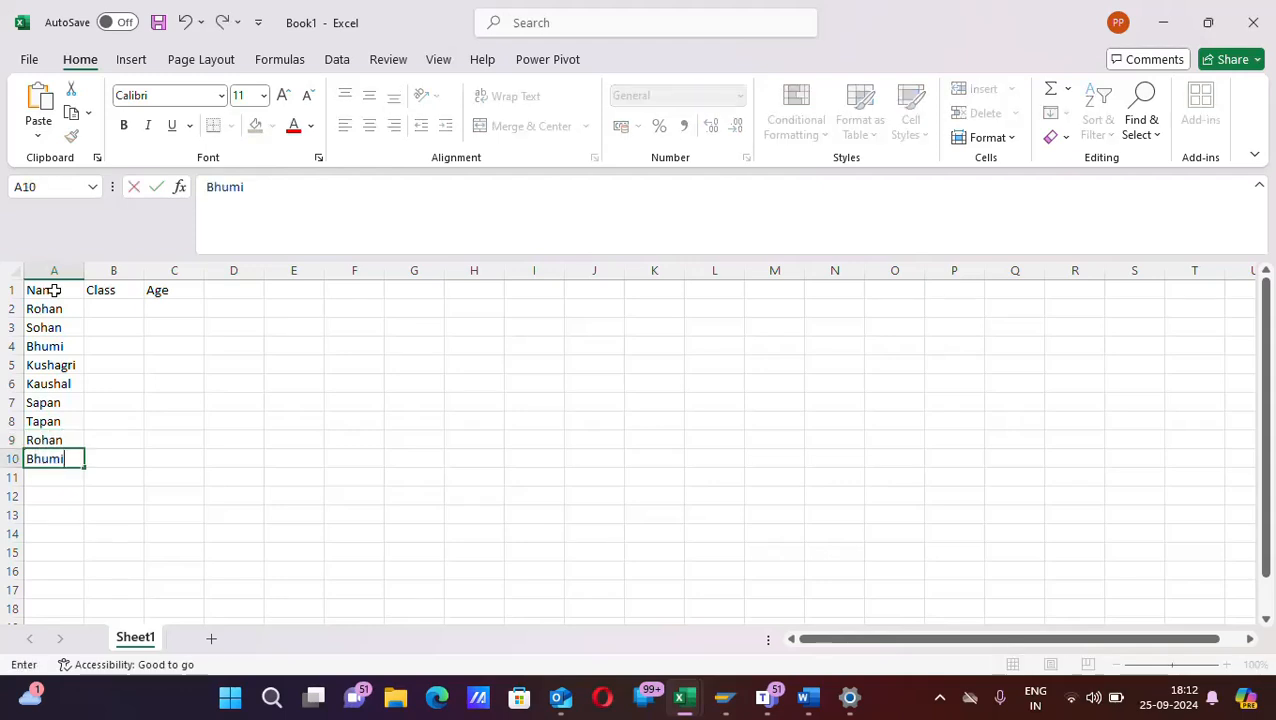
key("Return")
key("Return")
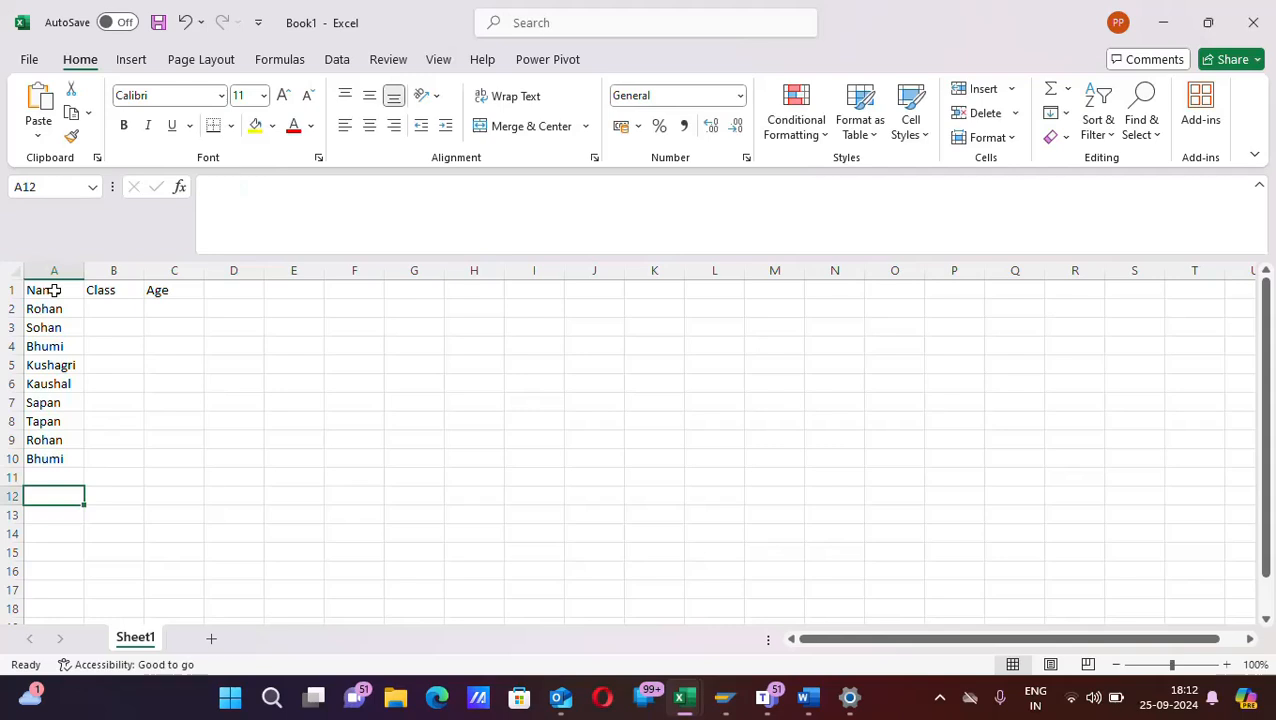
key("Up")
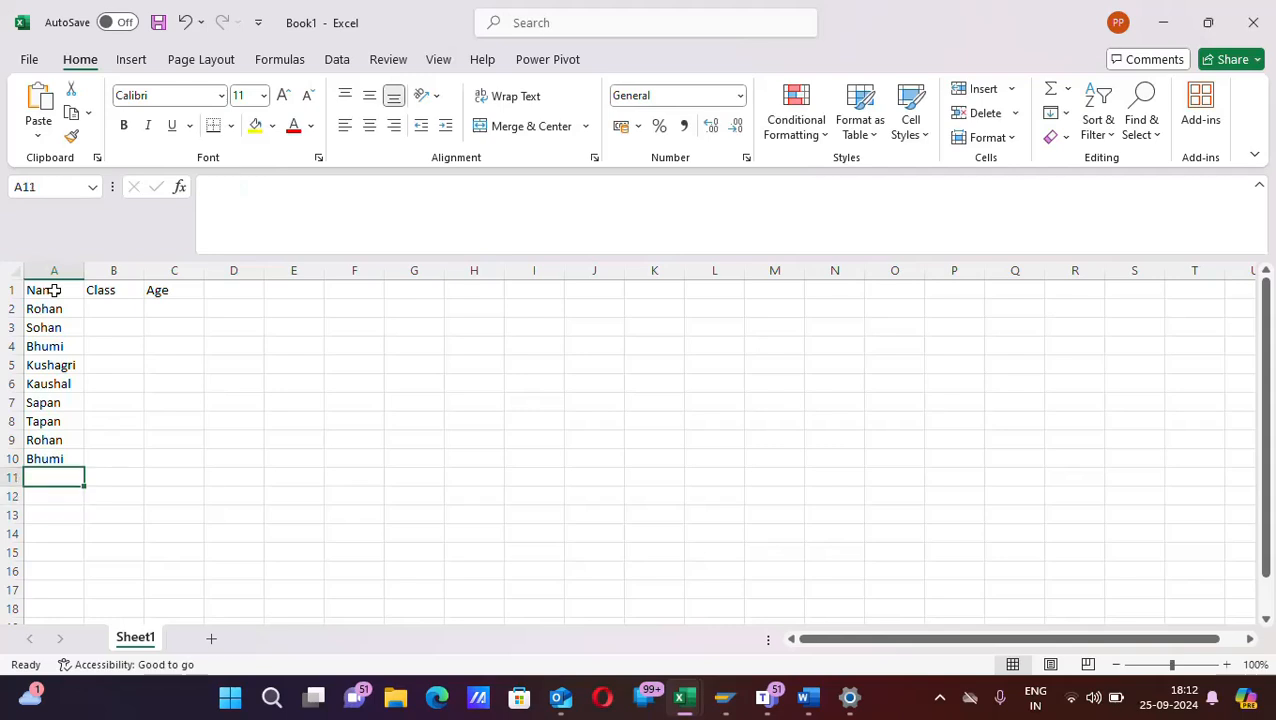
type("Tapan")
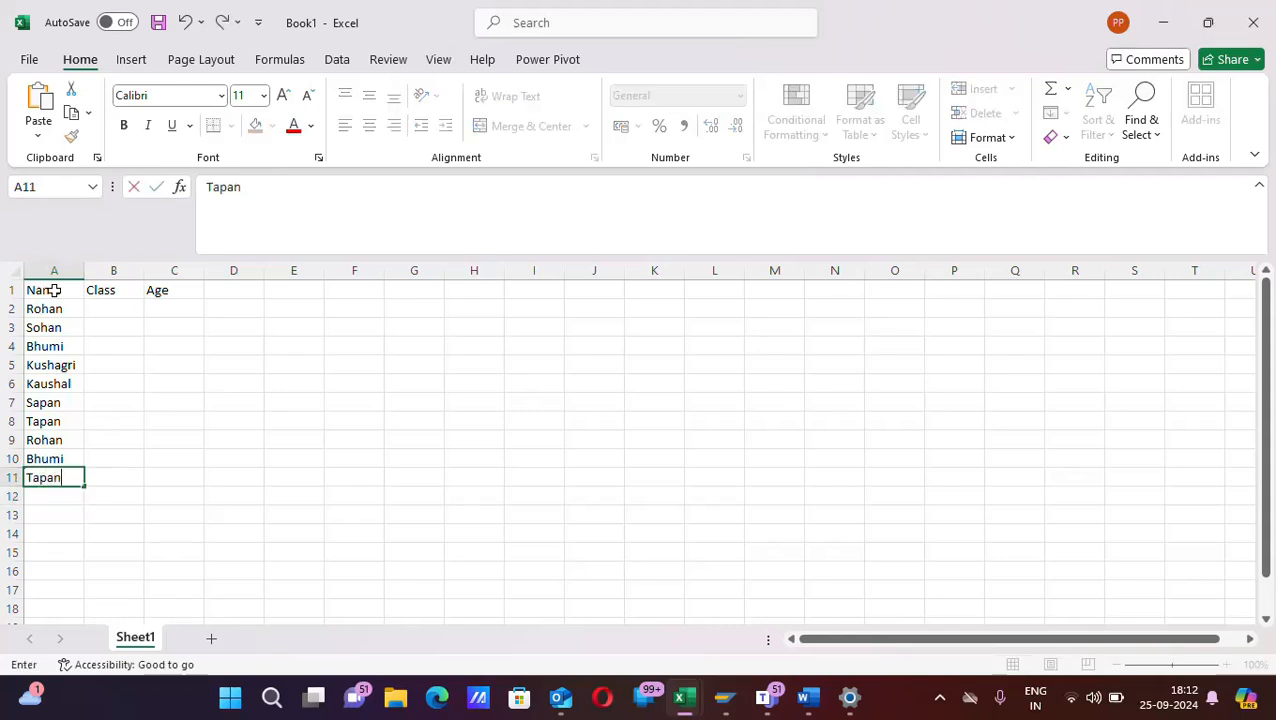
key("Return")
type("Ranjit")
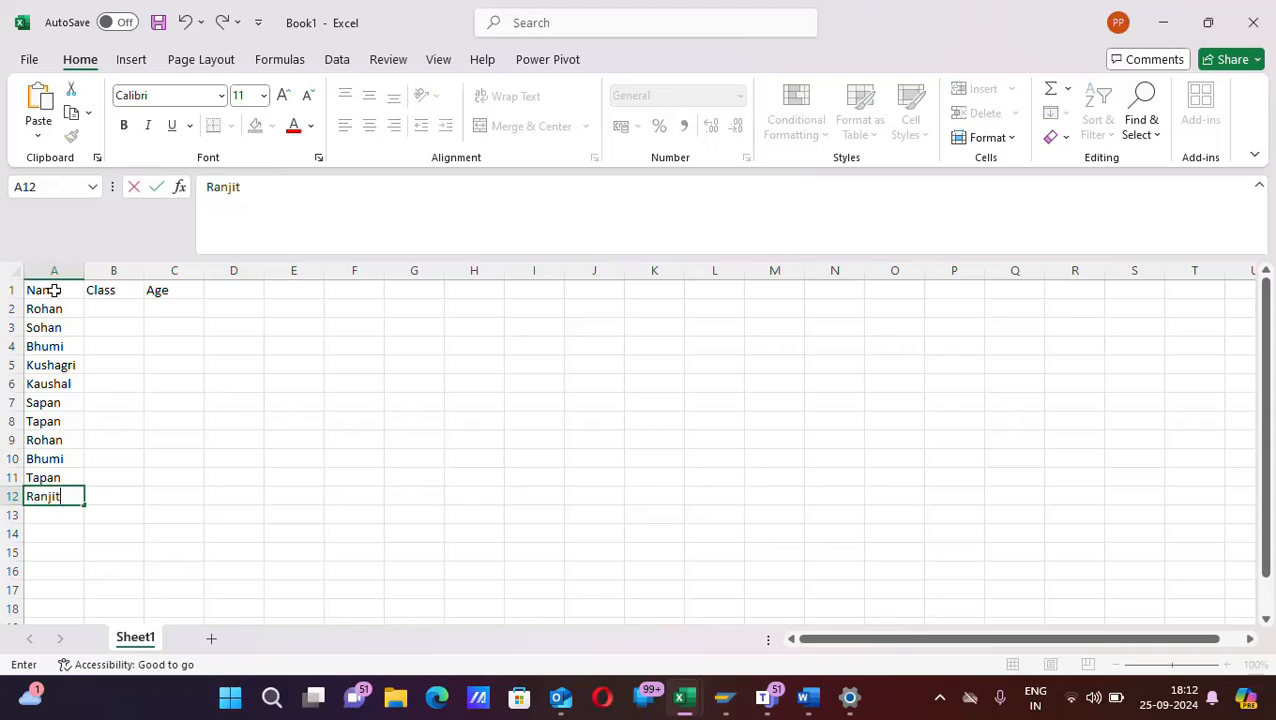
key("Return")
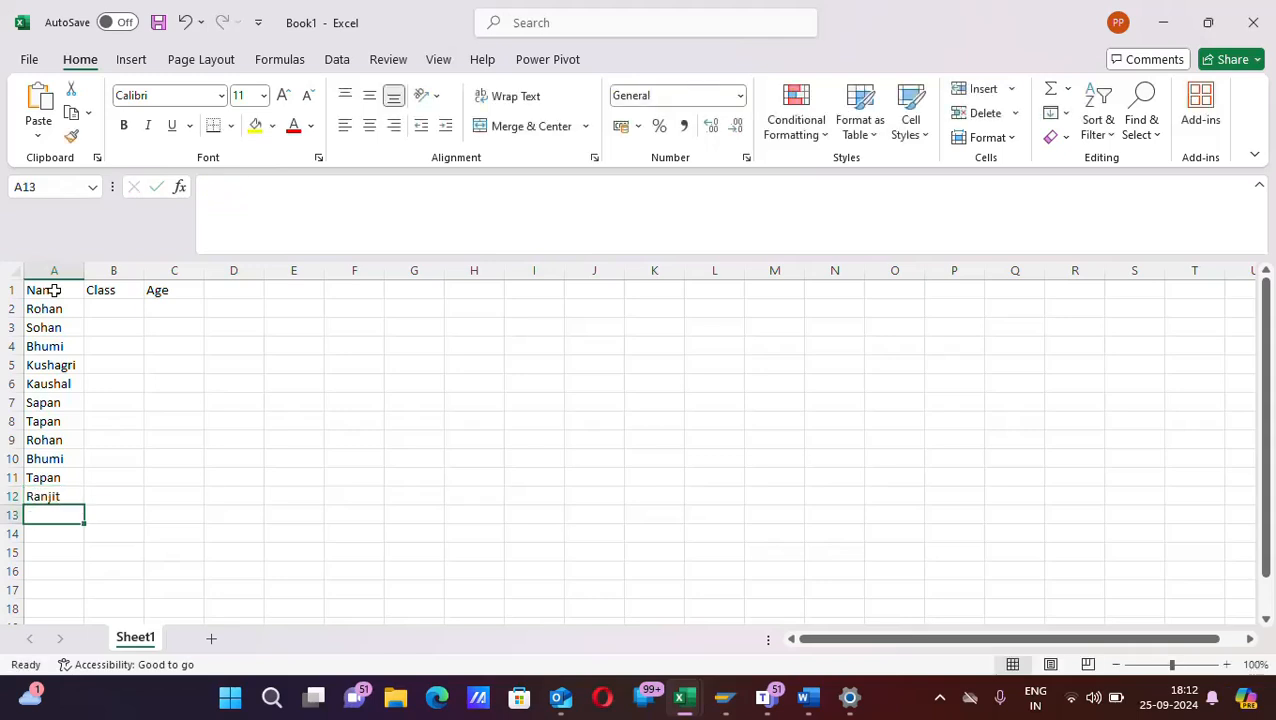
type("Vasu")
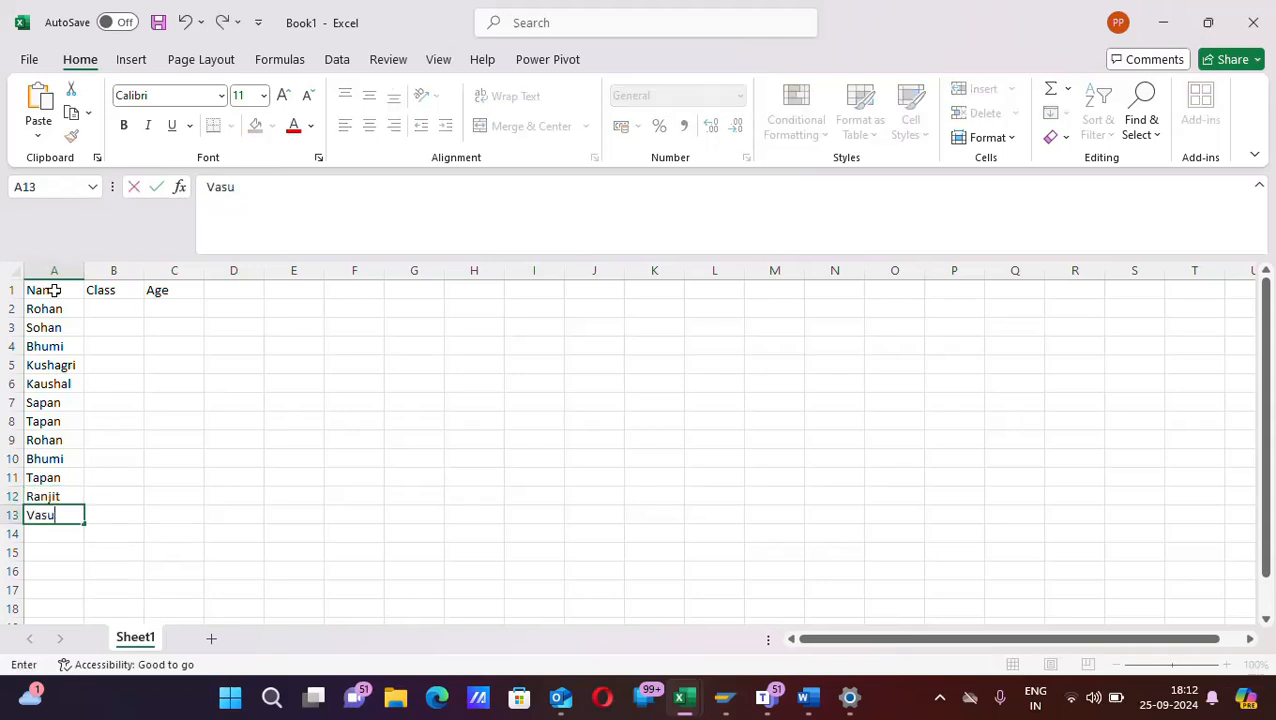
left_click(165, 340)
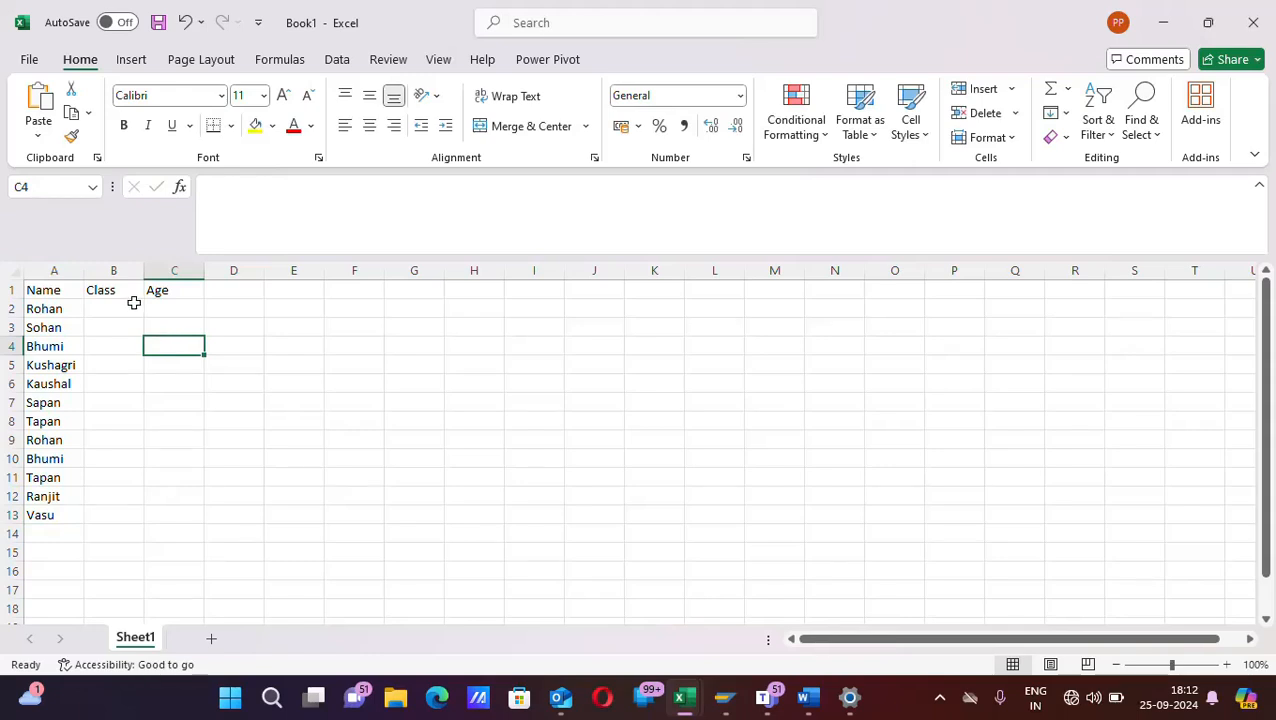
Fill cells B2 to B5 of the Class column with 08th, 11th, 04th and 12th
left_click(120, 307)
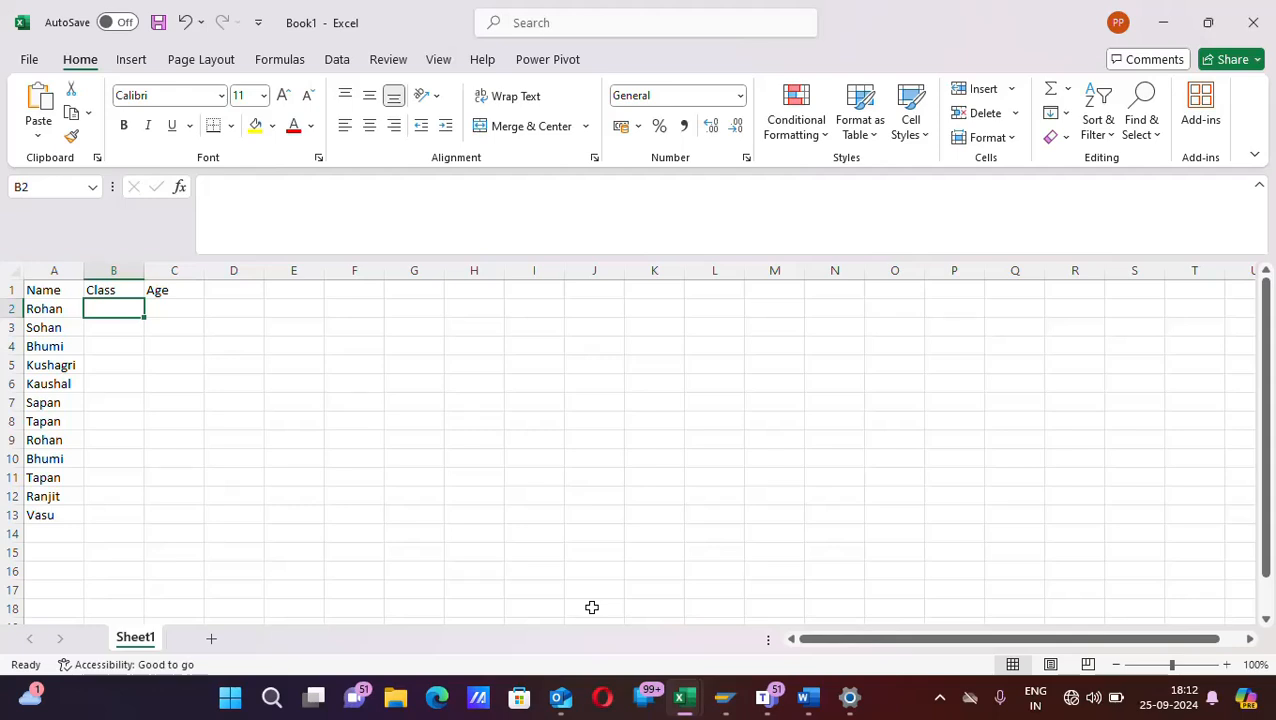
type("08th")
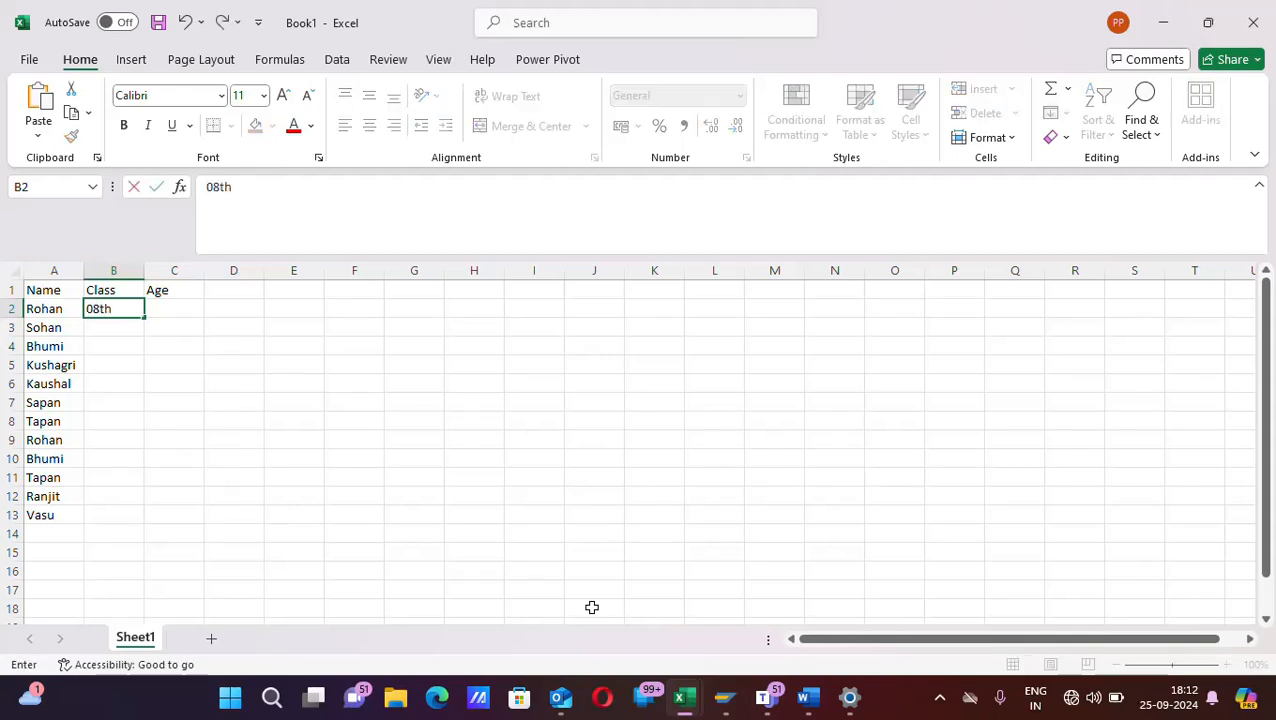
key("Return")
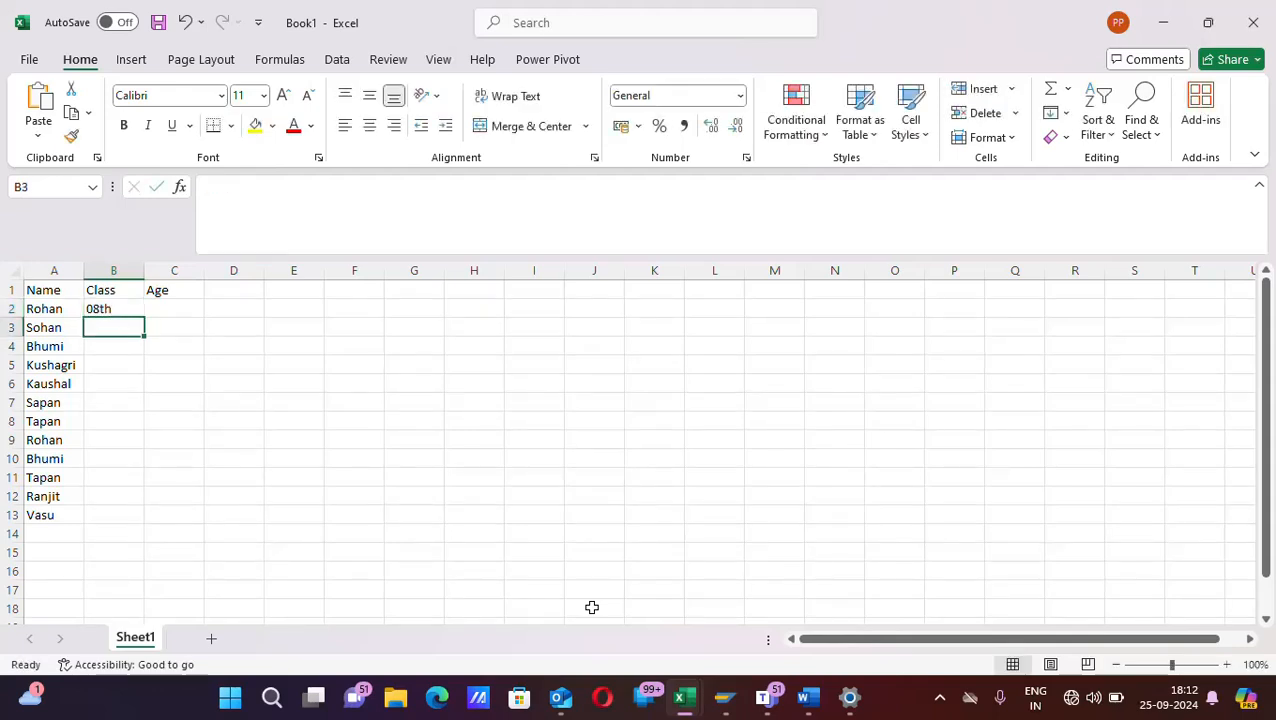
type("11th")
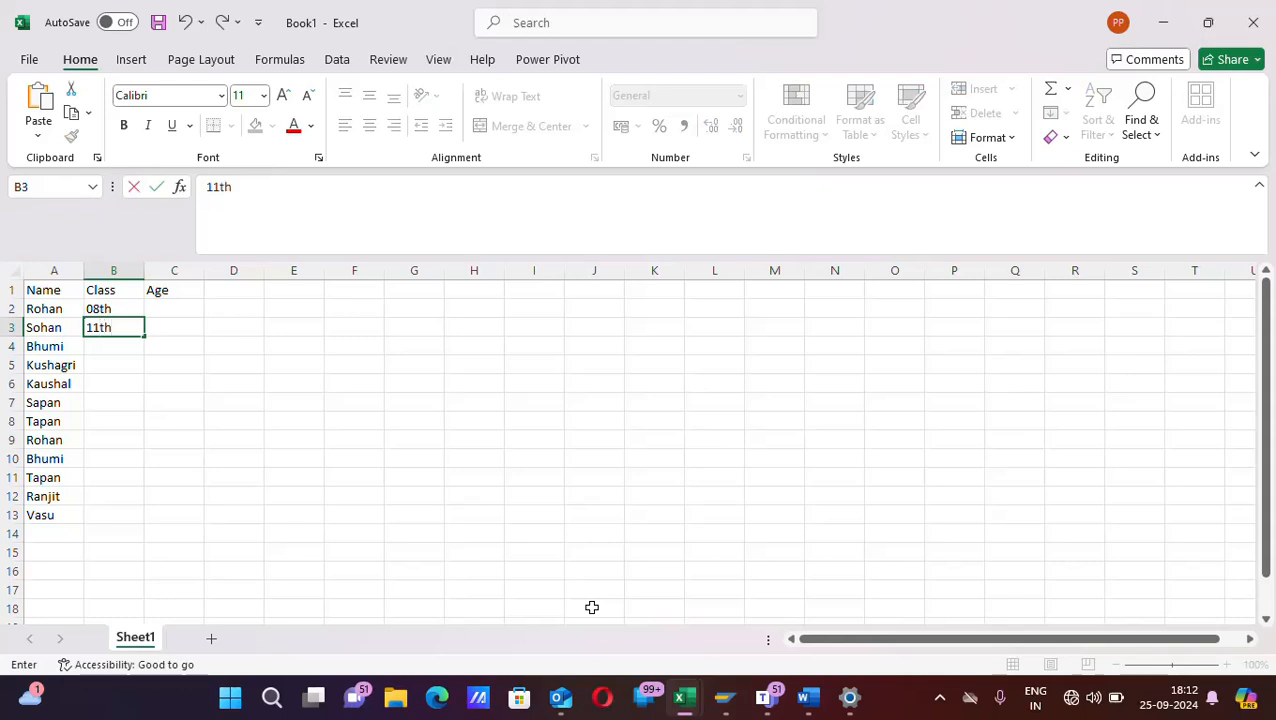
key("Return")
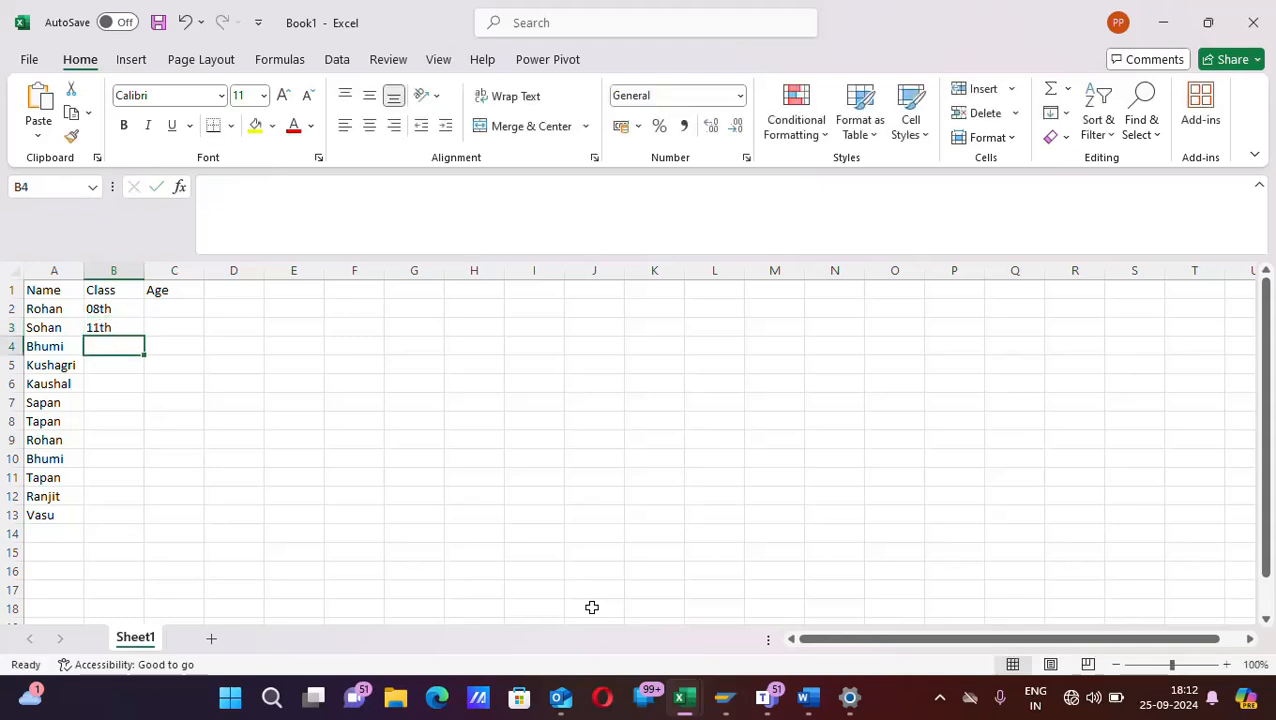
type("04th")
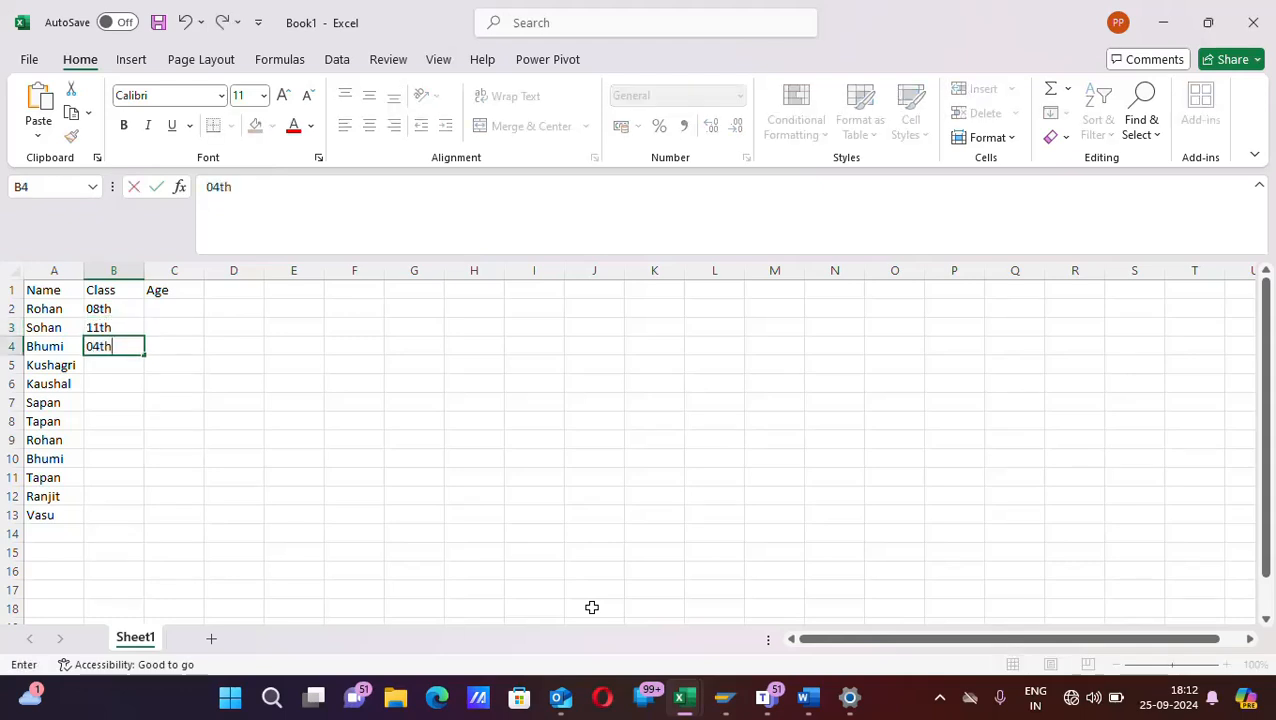
key("Return")
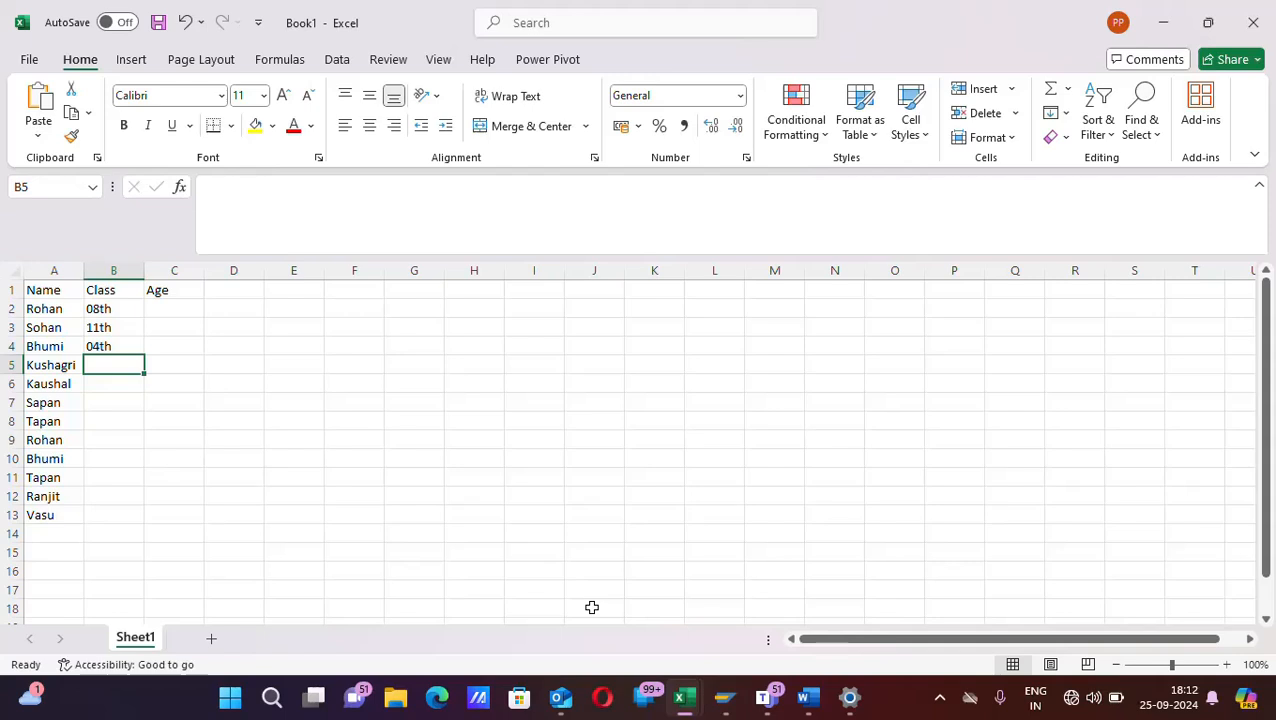
type("12th")
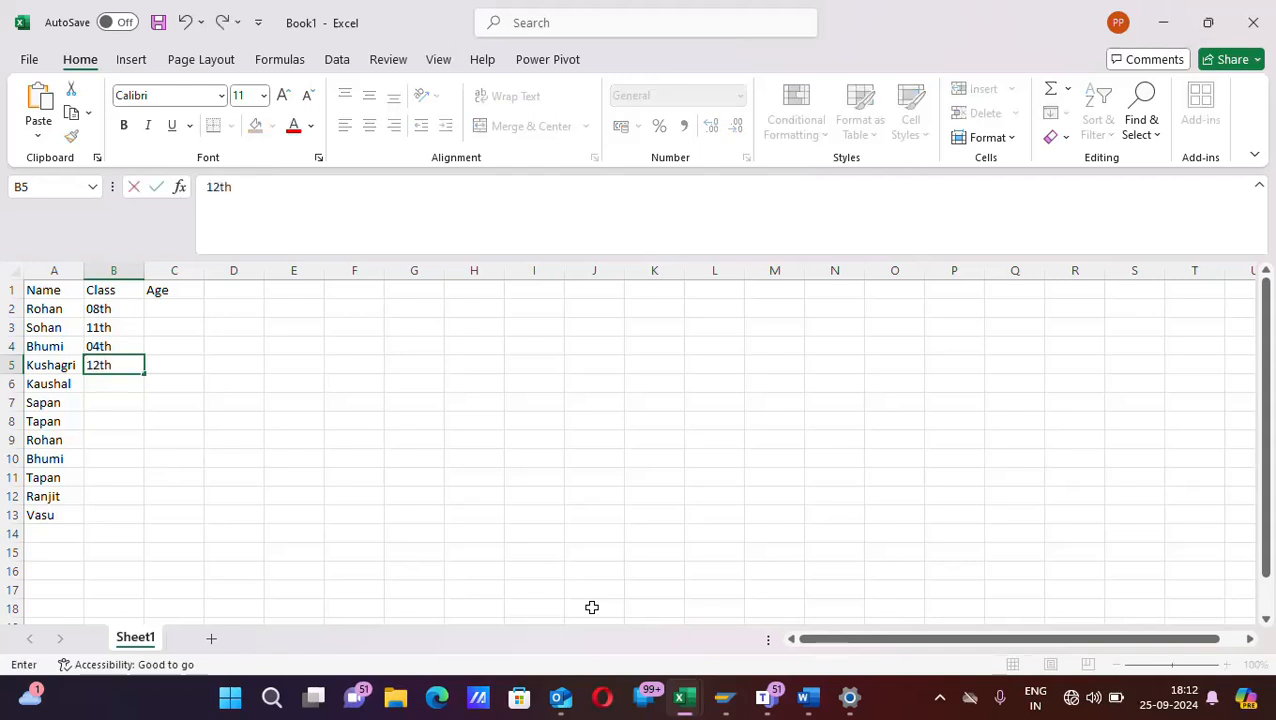
key("Return")
Continue the Class column with 06th, 07th and 09th in cells B6 to B8
type("06th")
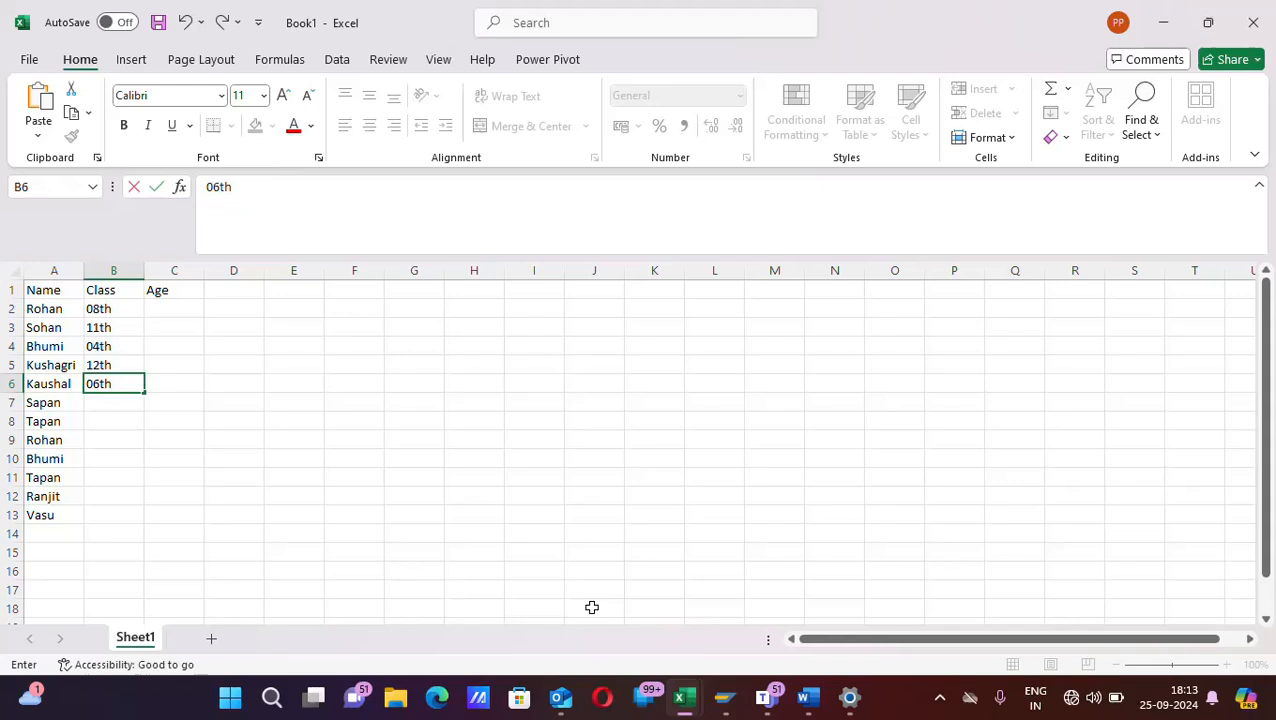
key("Return")
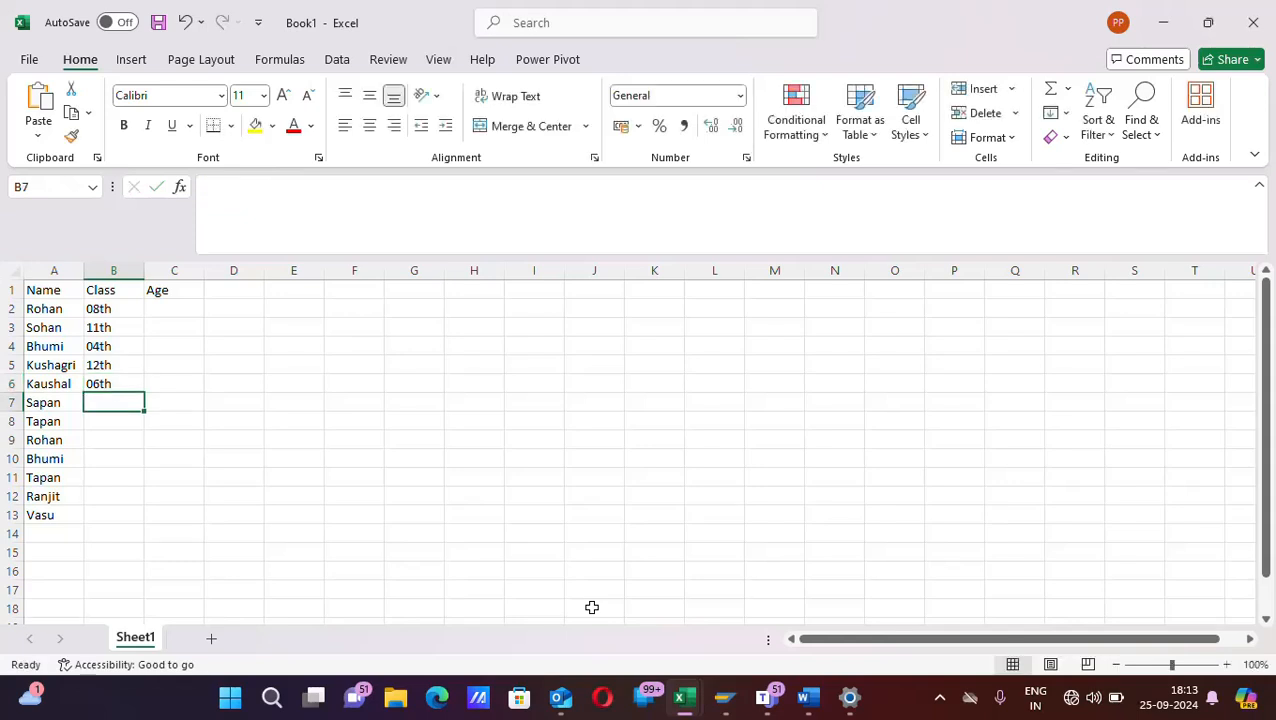
type("07th")
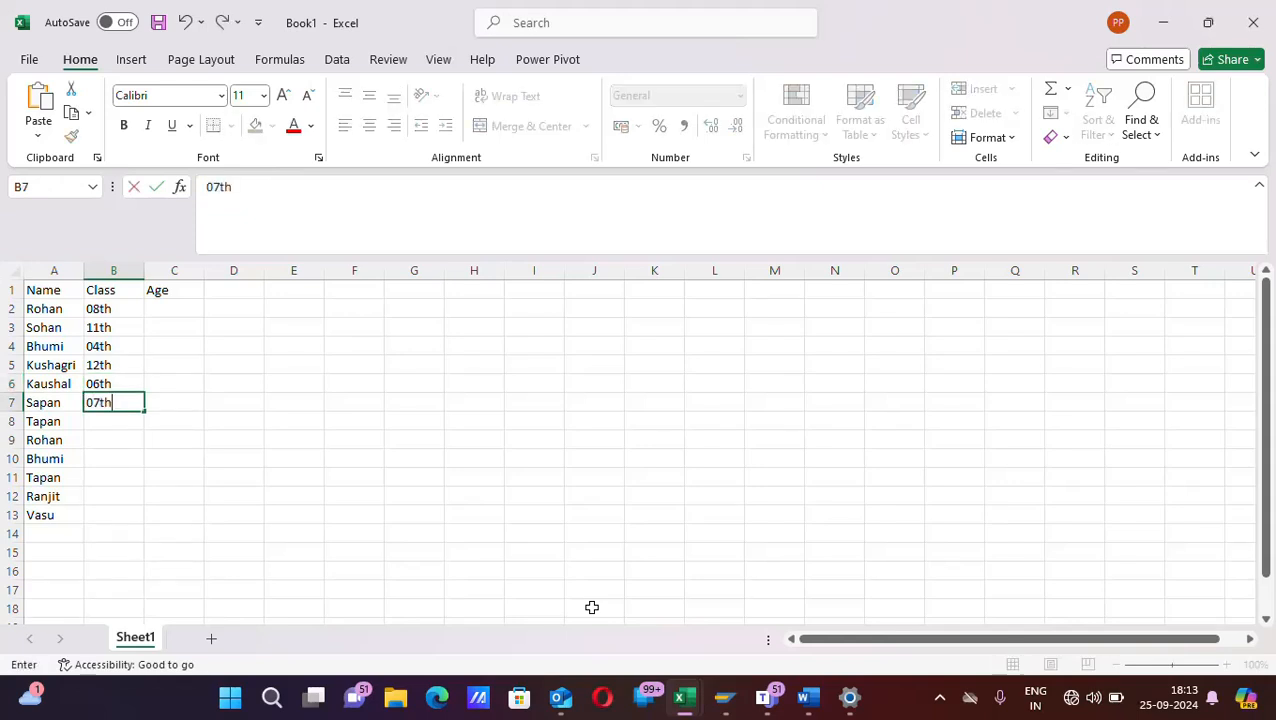
key("Return")
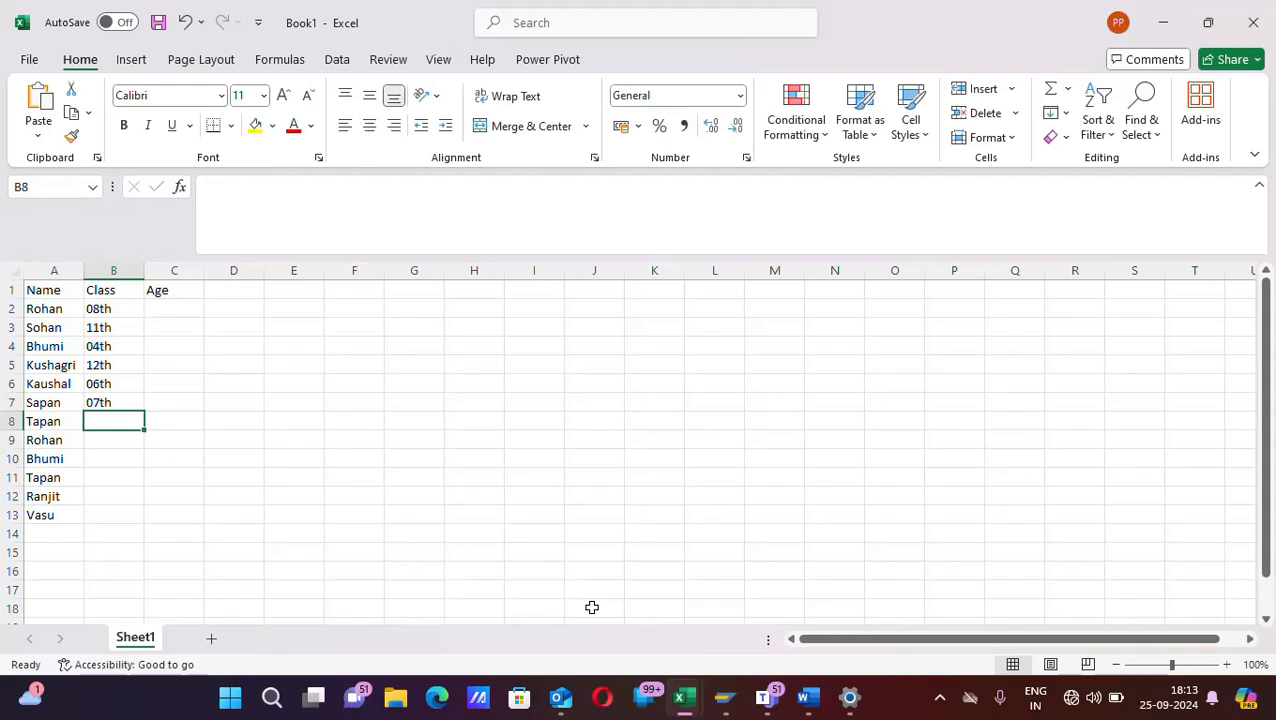
type("09th")
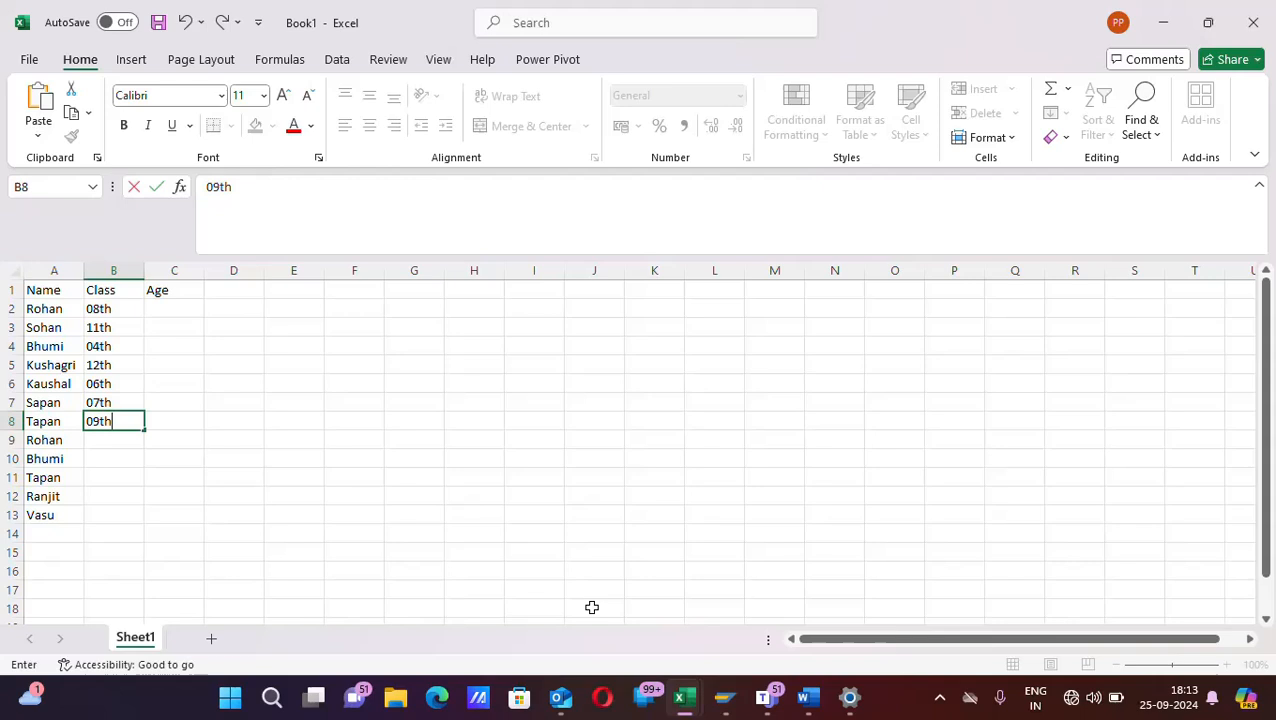
key("Return")
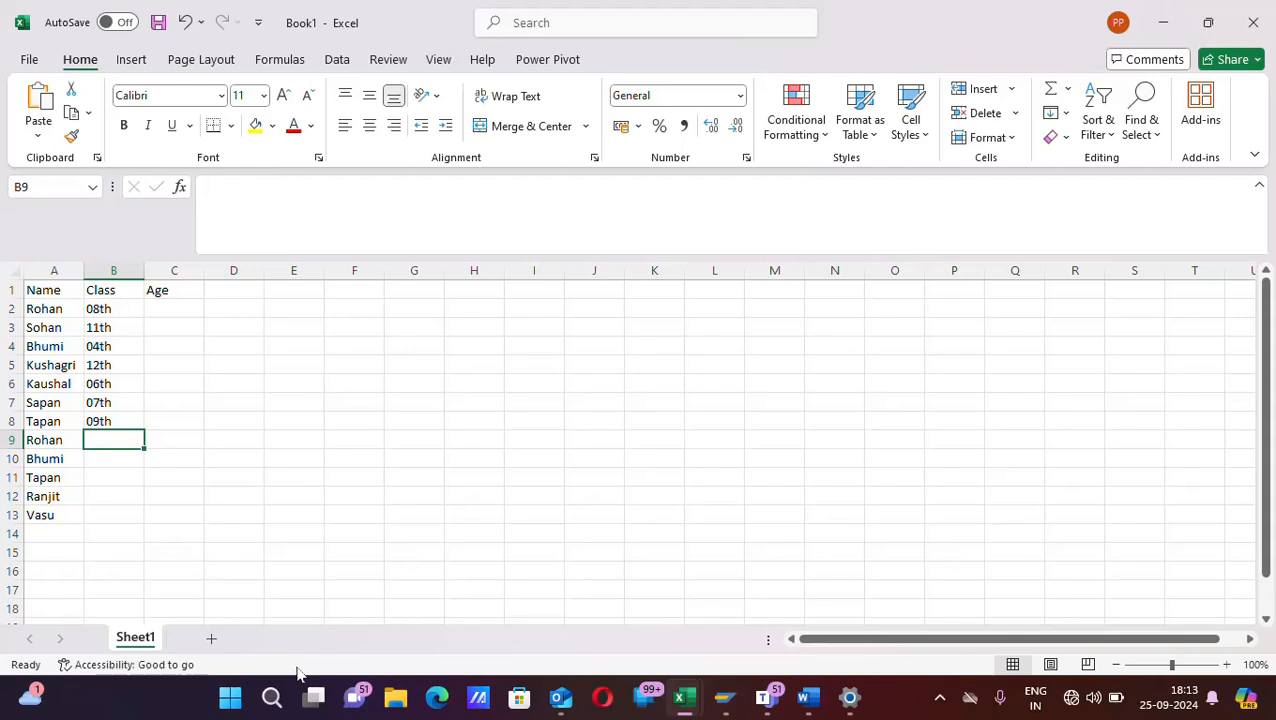
Give the repeated names in rows 9 to 11 the same classes as their first entries: 08th, 04th and 09th
type("08th")
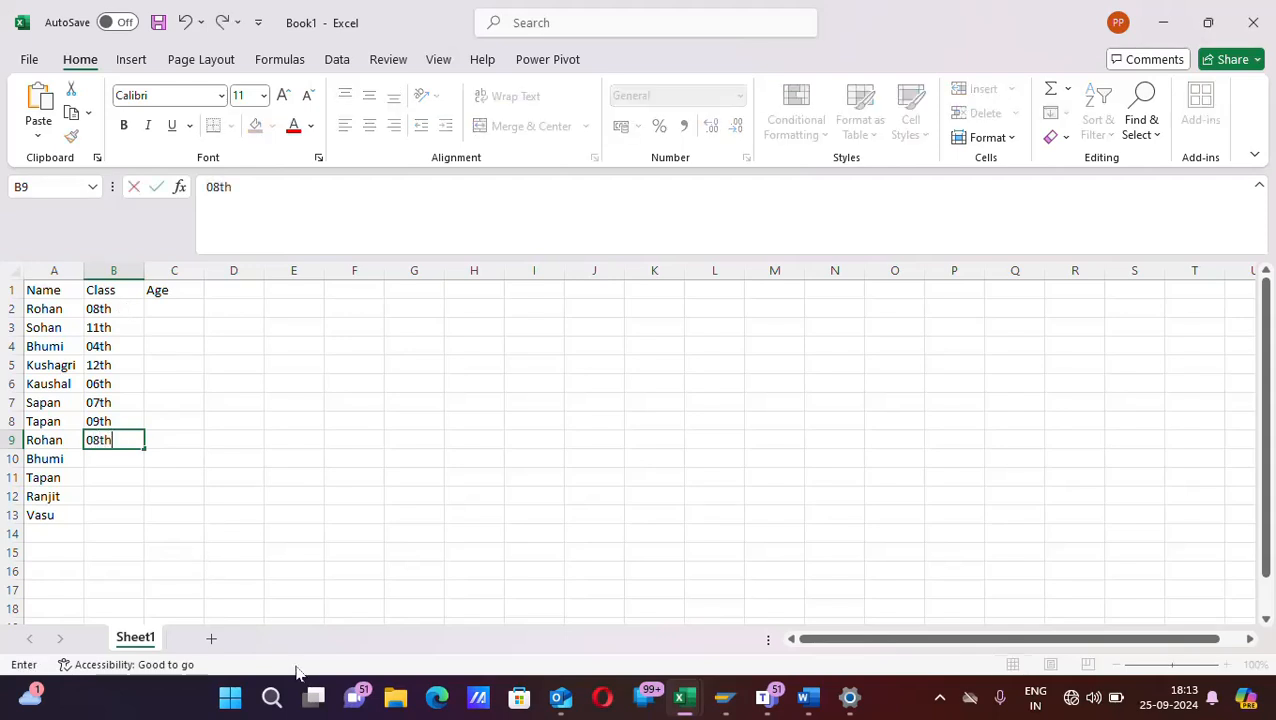
key("Return")
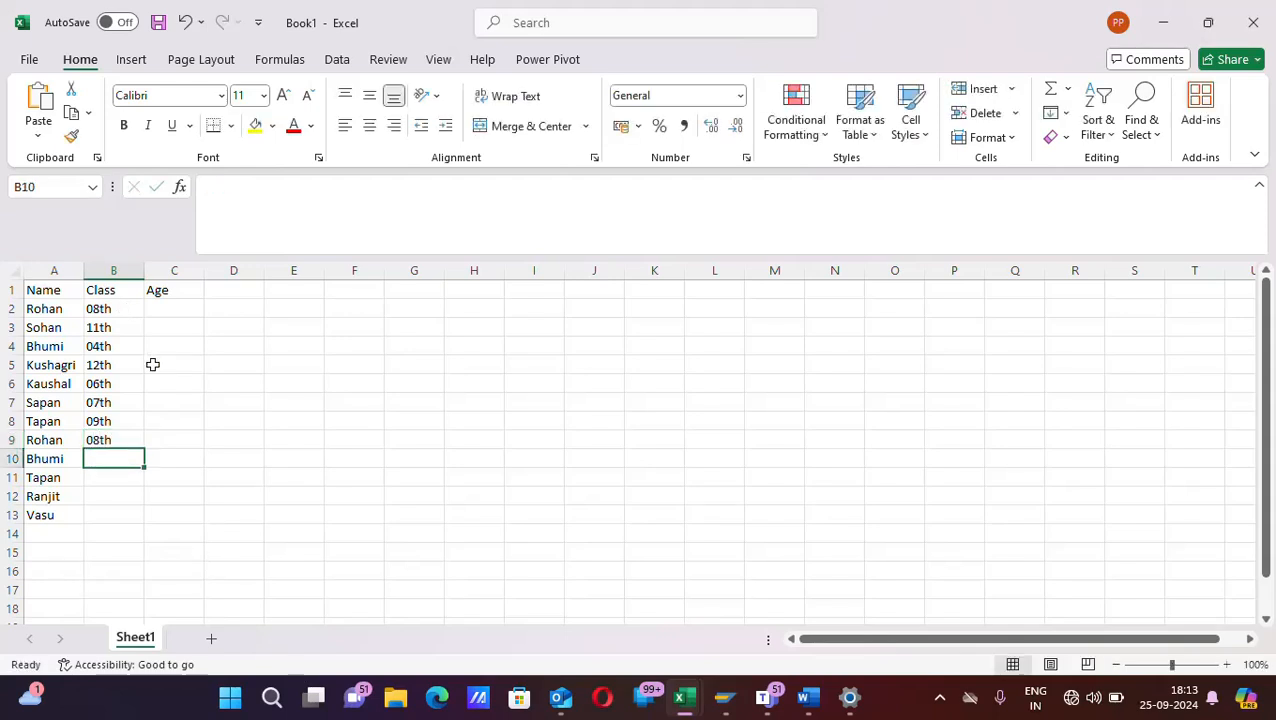
left_click(110, 346)
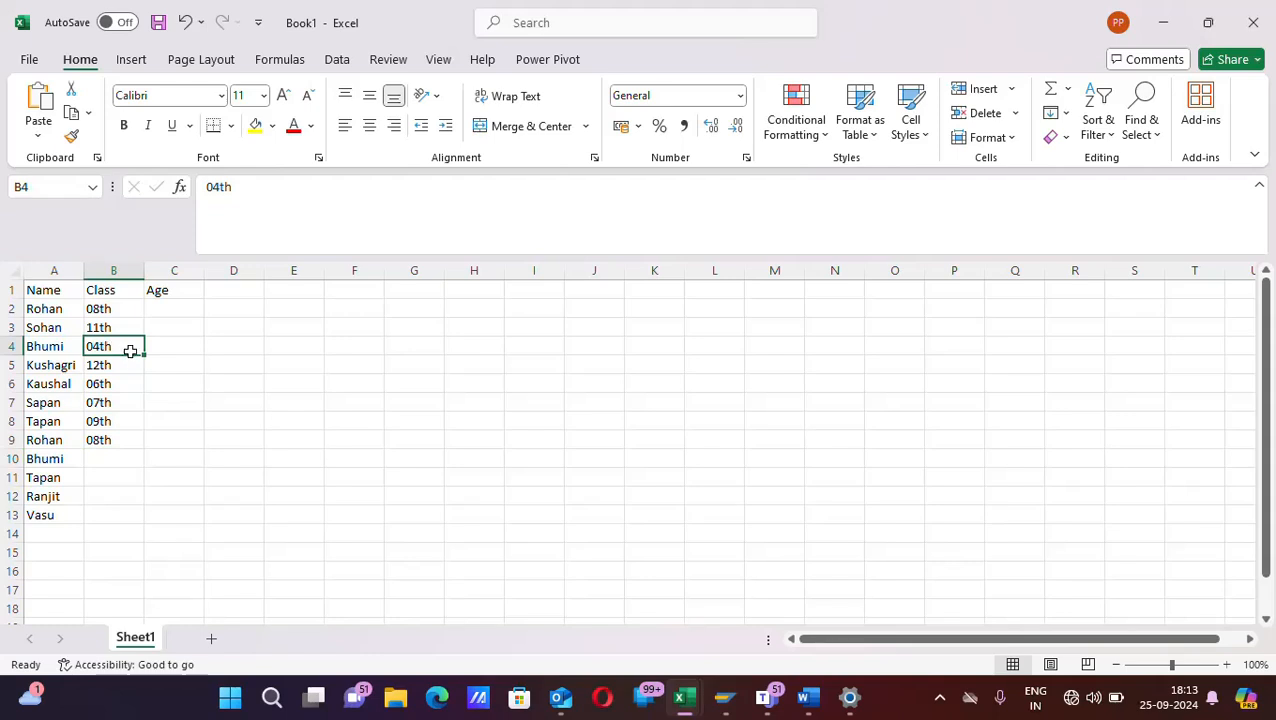
left_click(113, 458)
type("04th")
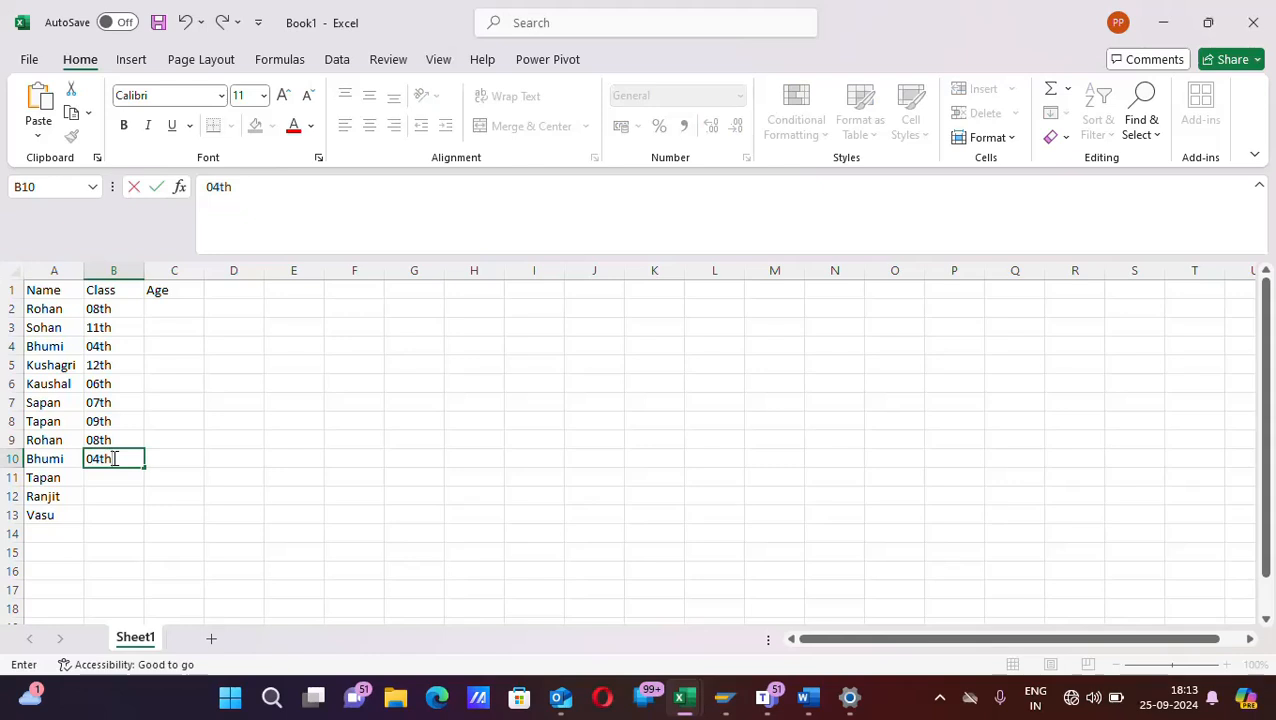
key("Return")
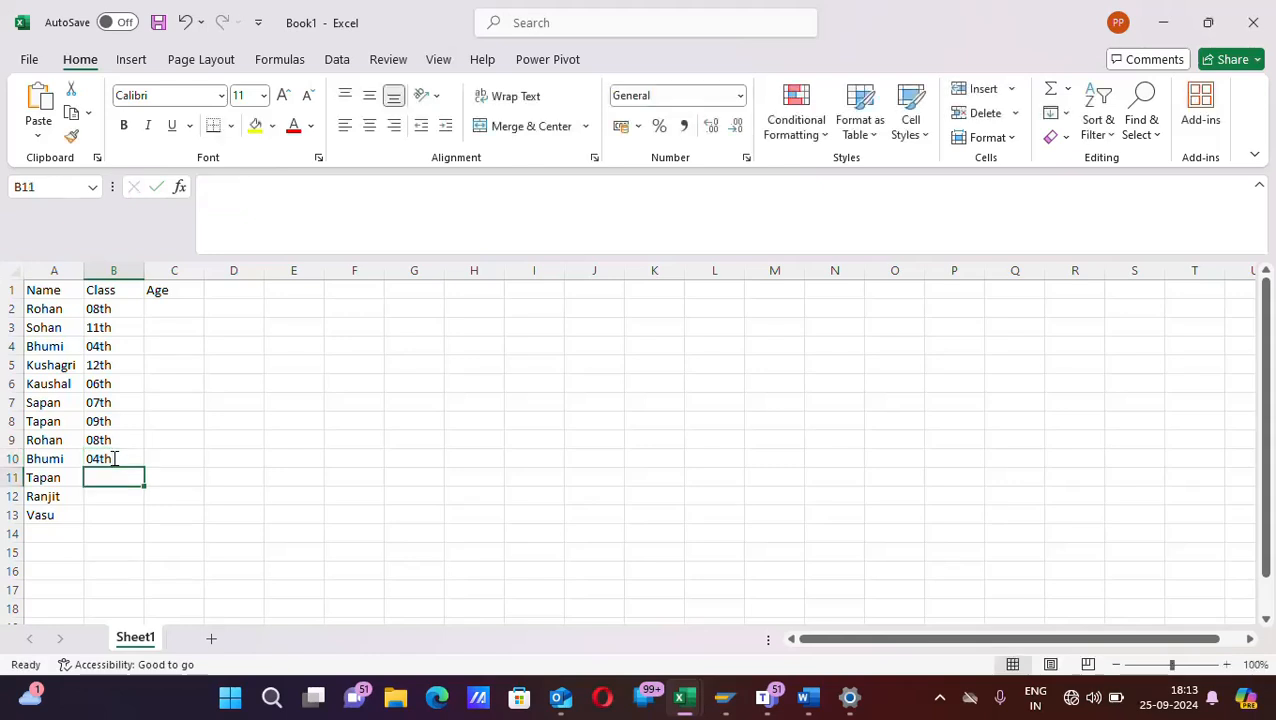
type("0")
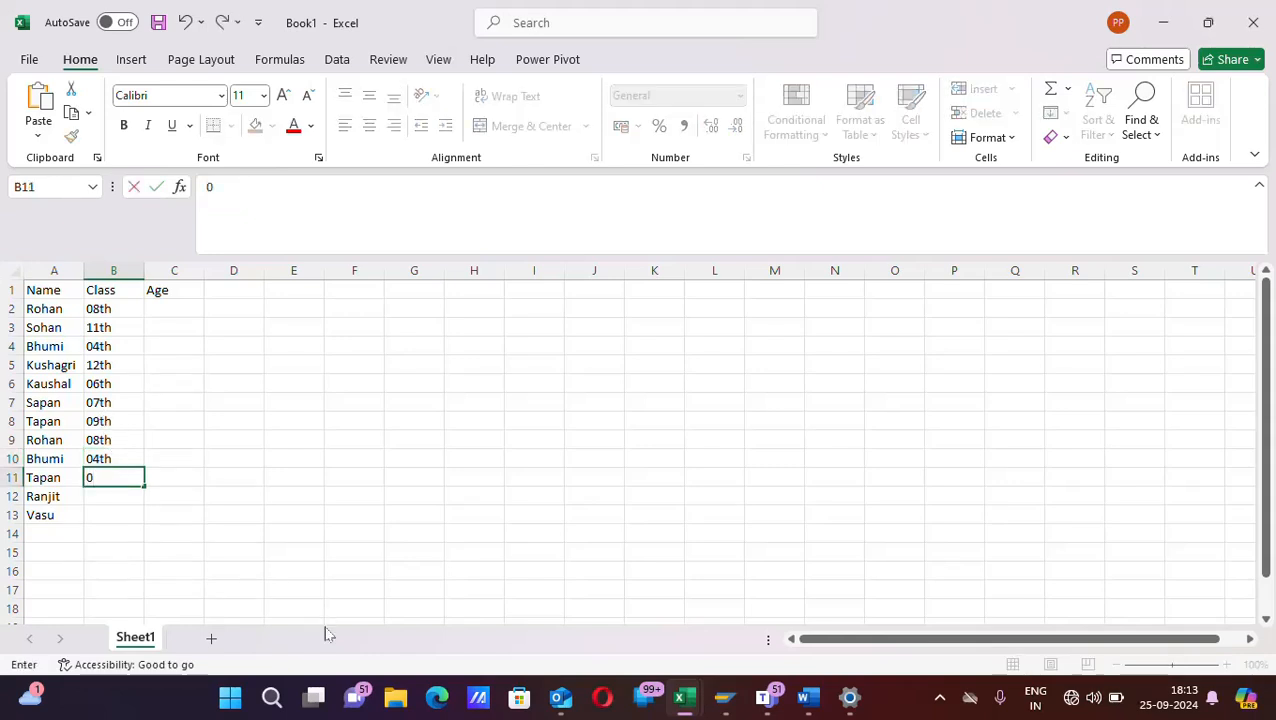
type("9th")
key("Return")
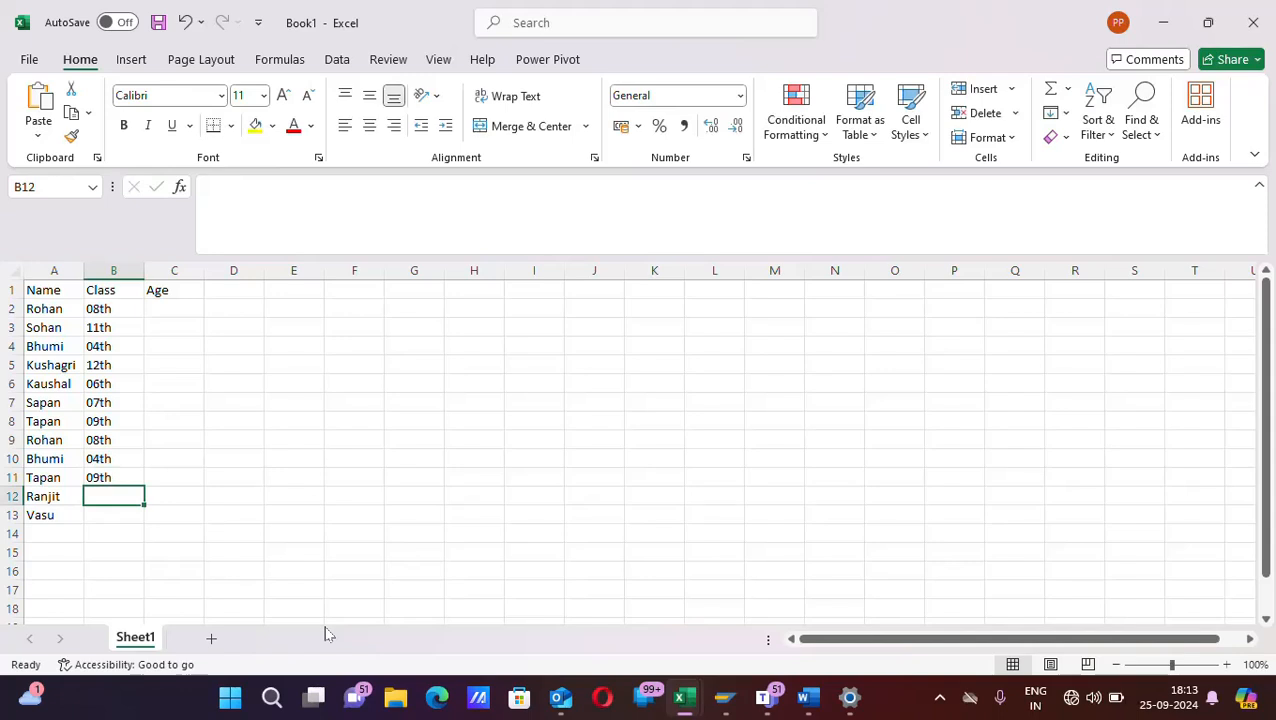
Complete the Class column with 12th in B12 and 05th in B13
type("12th")
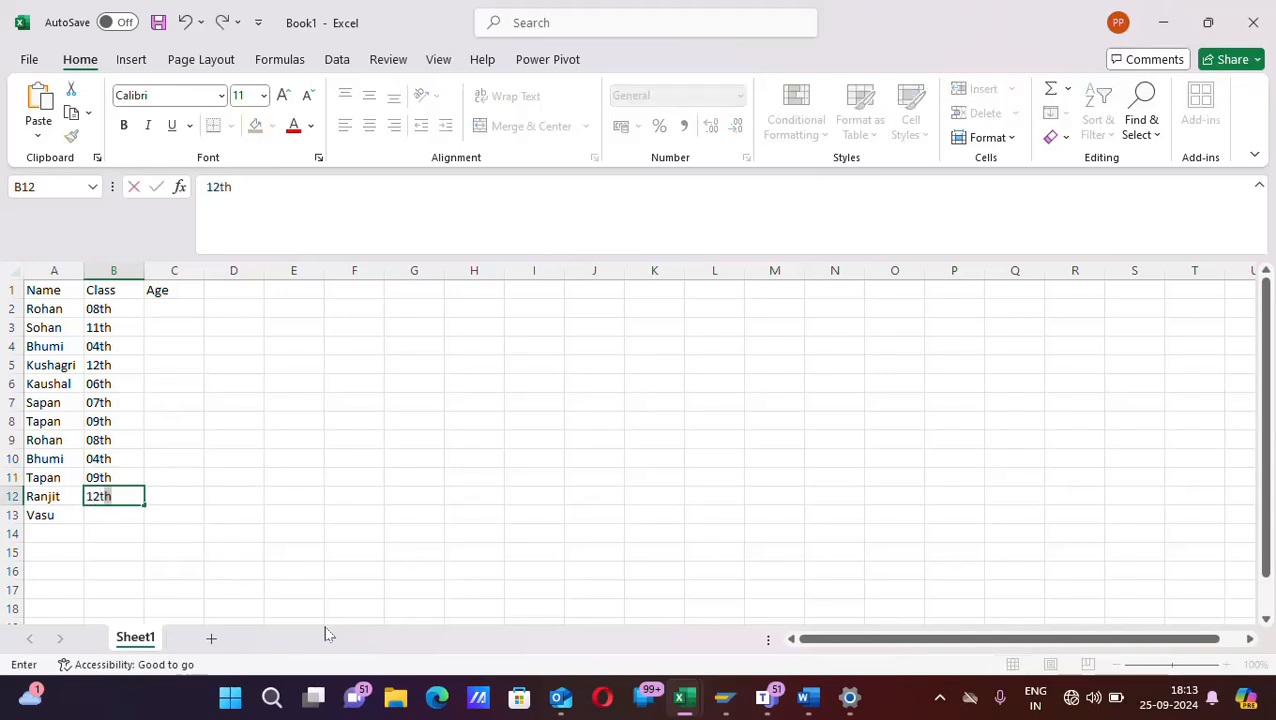
key("Return")
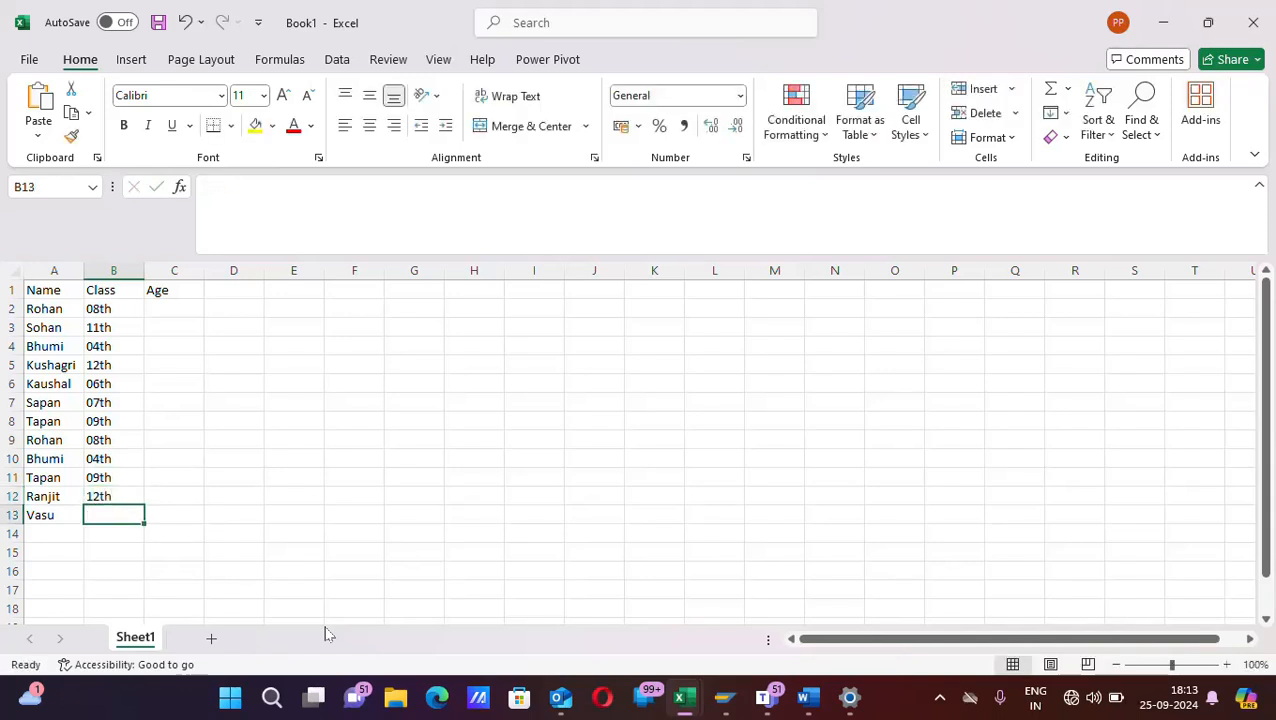
type("05")
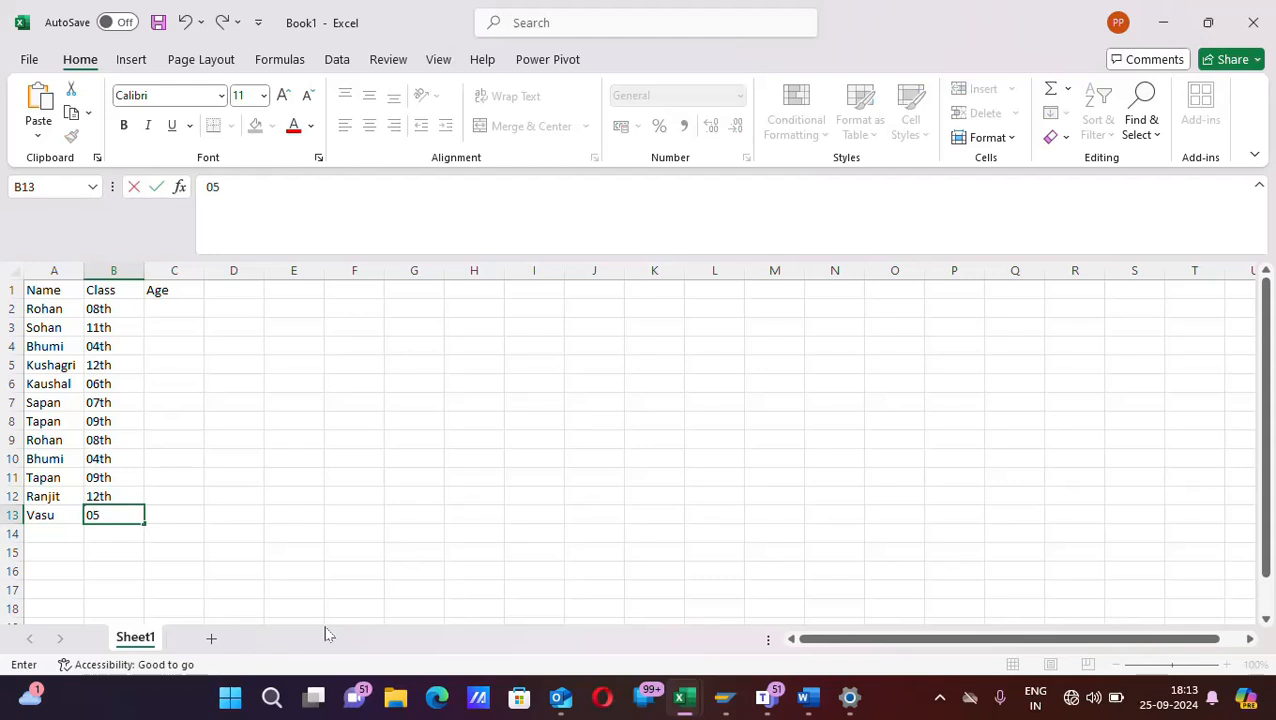
type("th")
Fill cells C2 to C5 of the Age column with 16, 19, 6 and 20
left_click(187, 304)
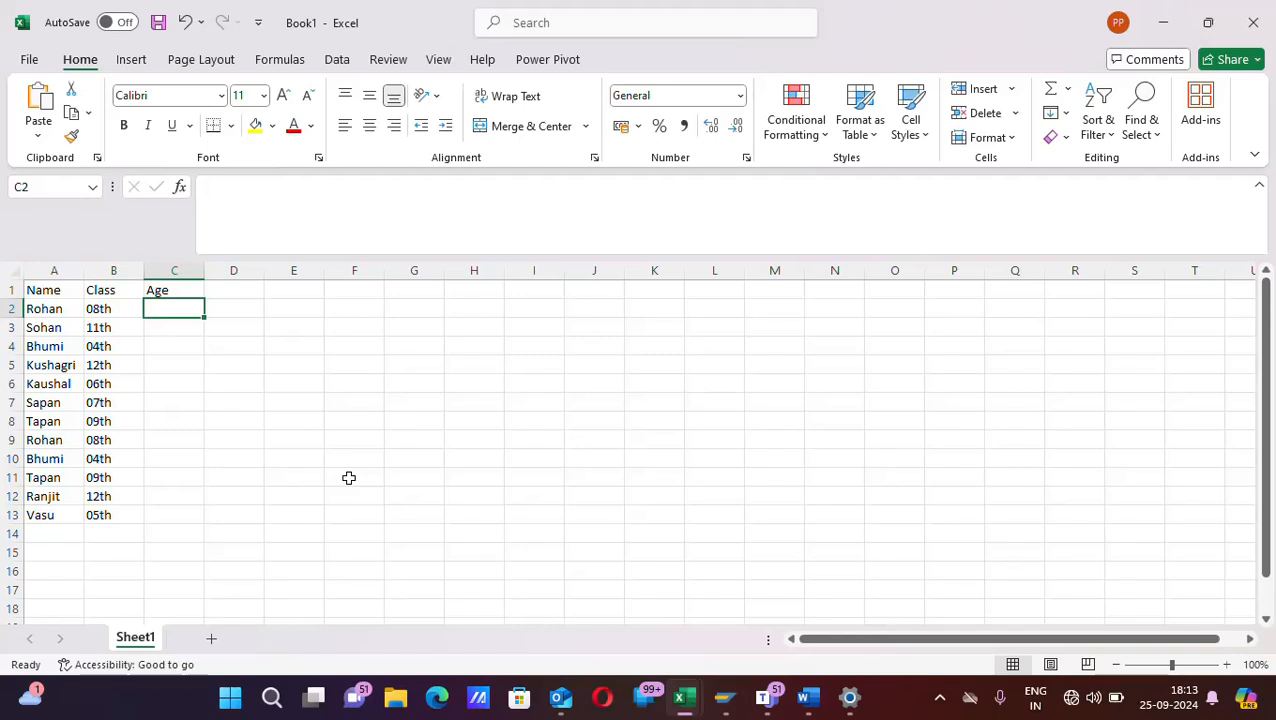
type("16")
key("Return")
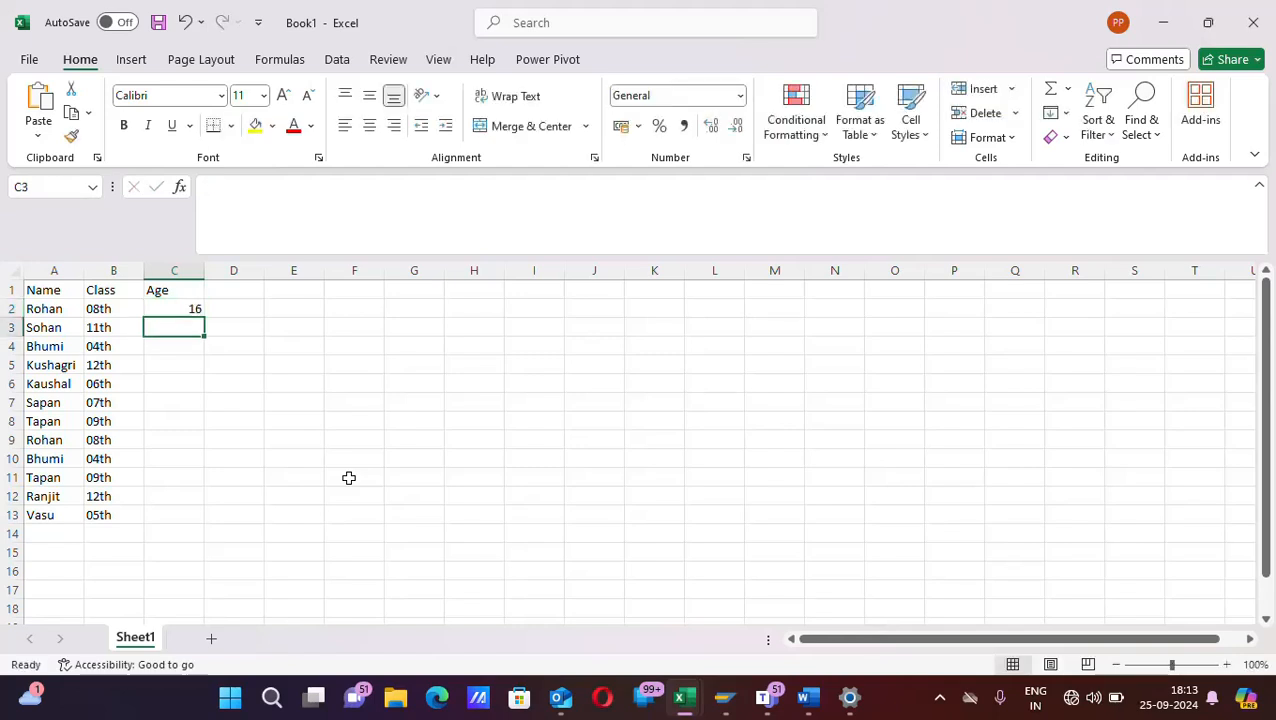
type("19")
key("Return")
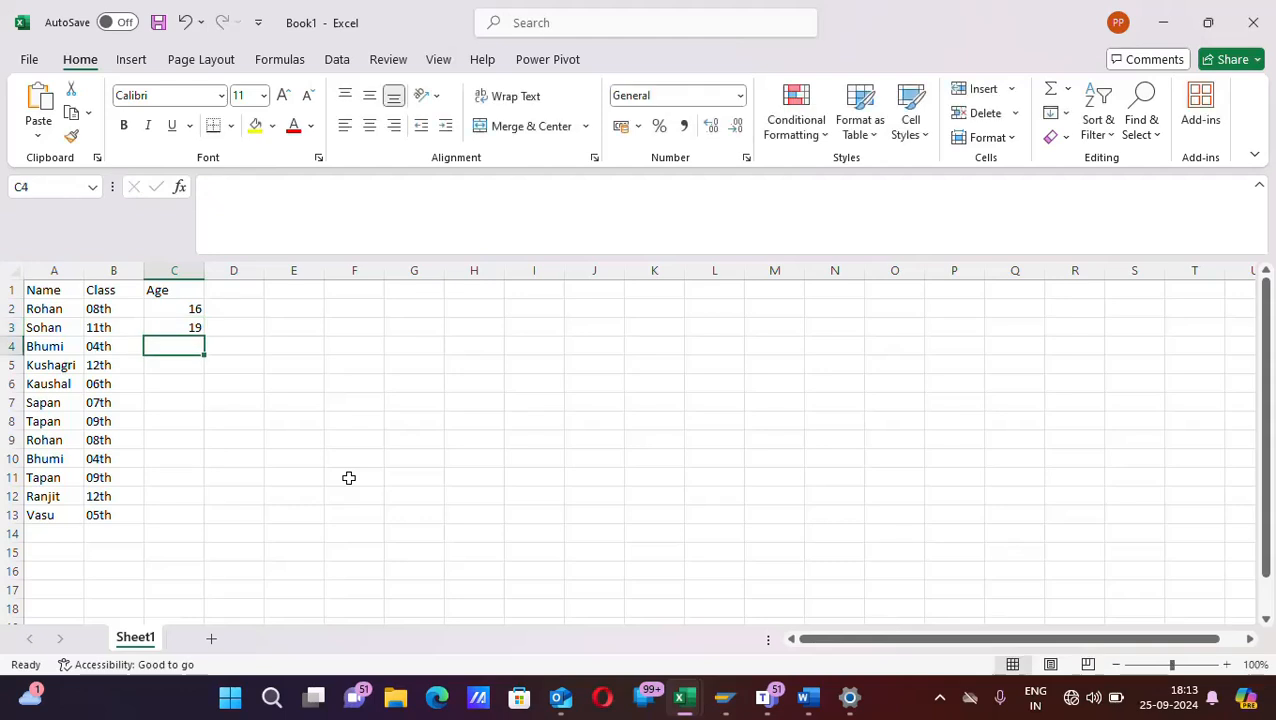
type("6")
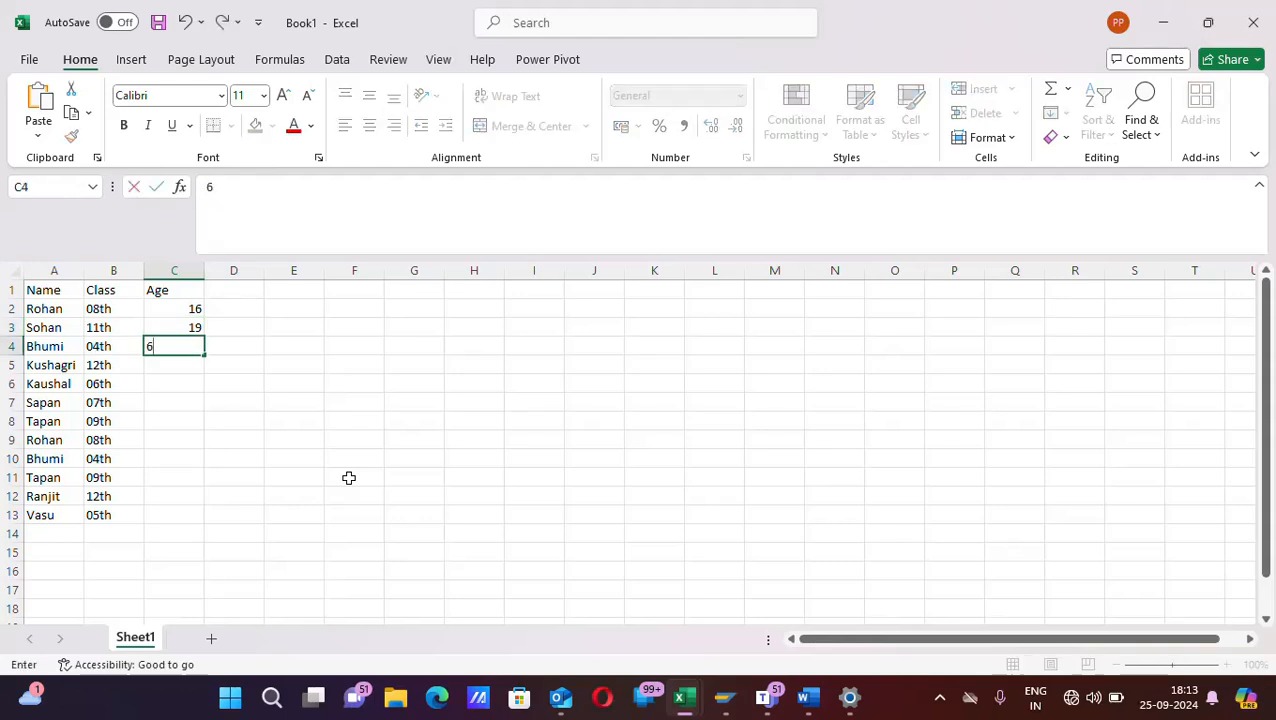
key("Return")
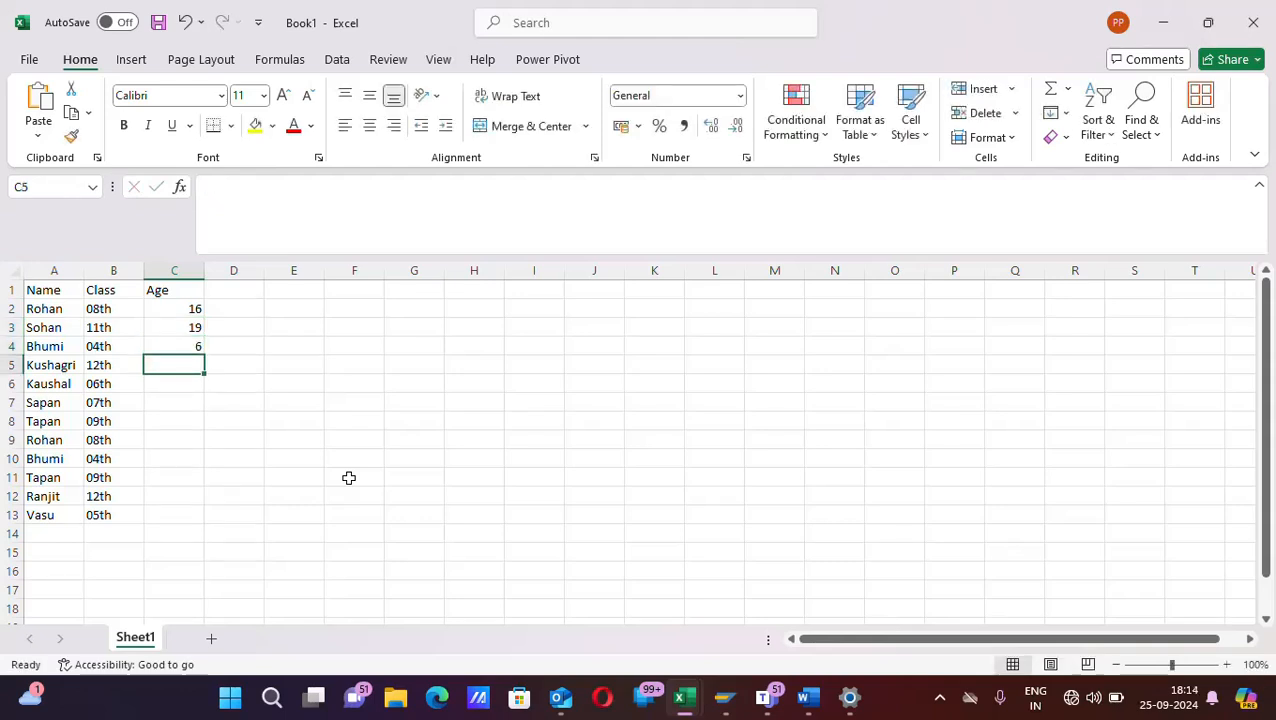
type("20")
key("Return")
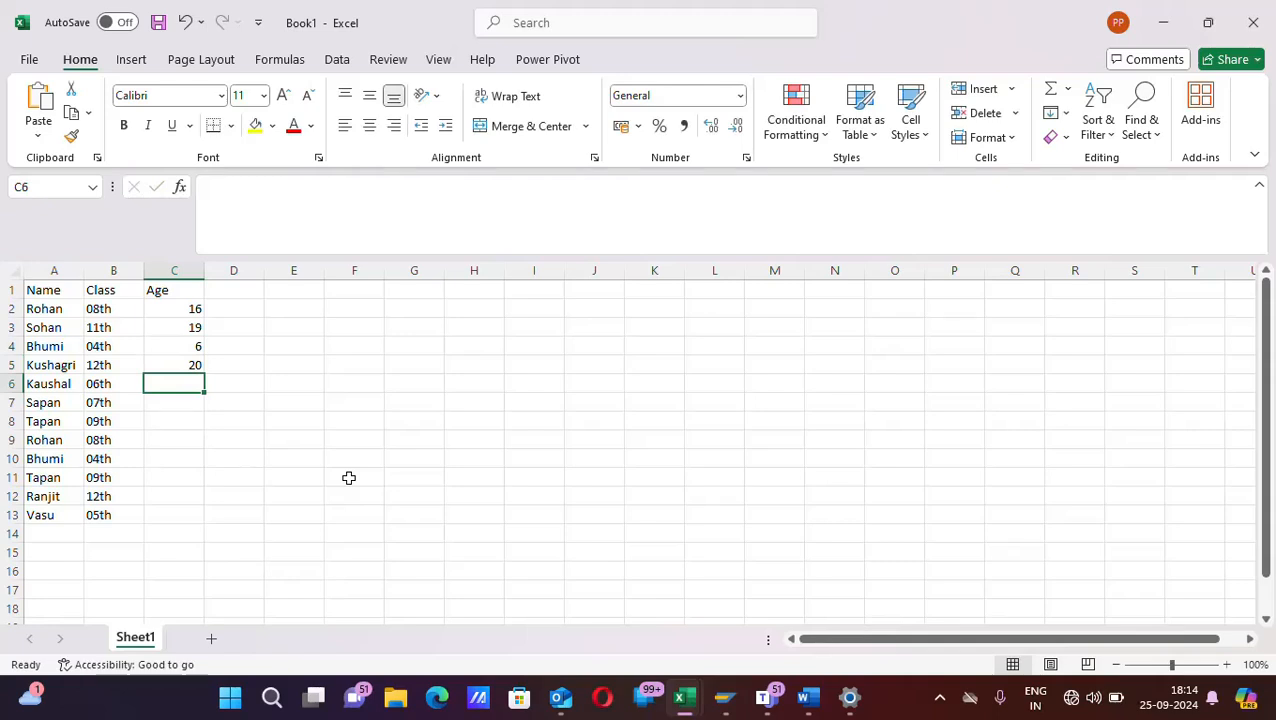
Continue the Age column with 15, 16 and 15 in cells C6 to C8
type("16")
key("BackSpace")
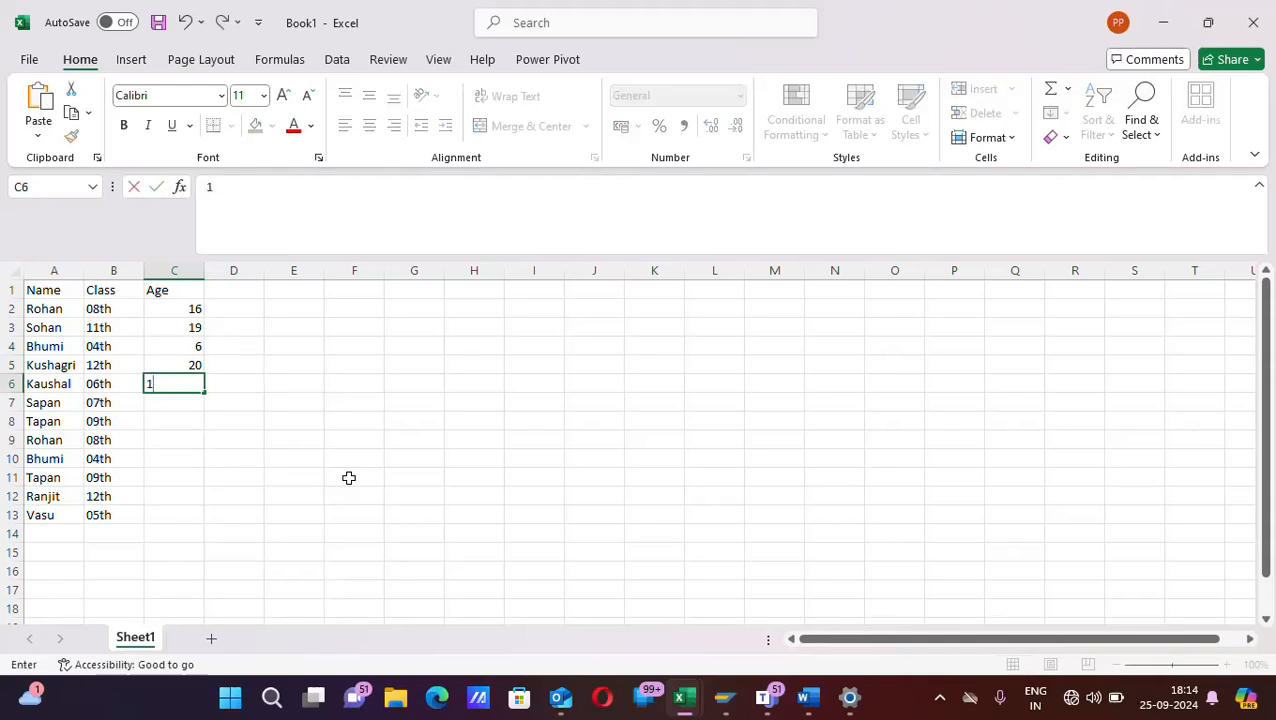
type("5")
key("Return")
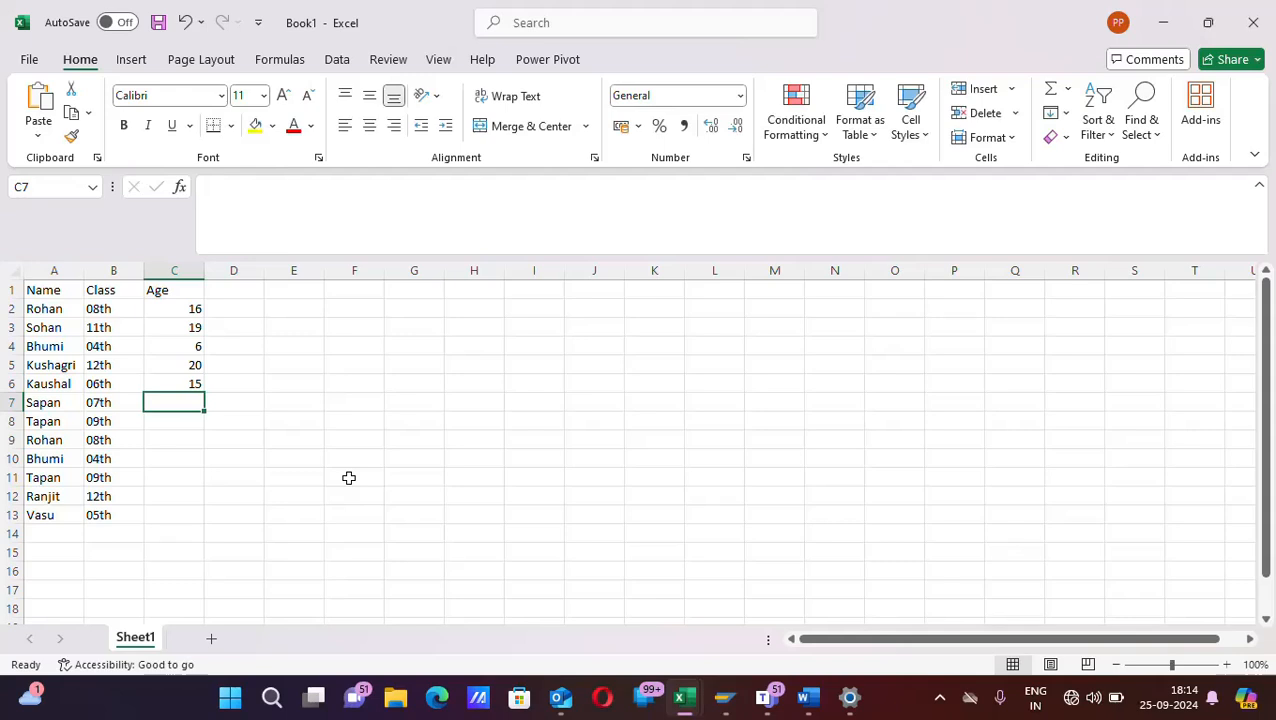
type("16")
key("Return")
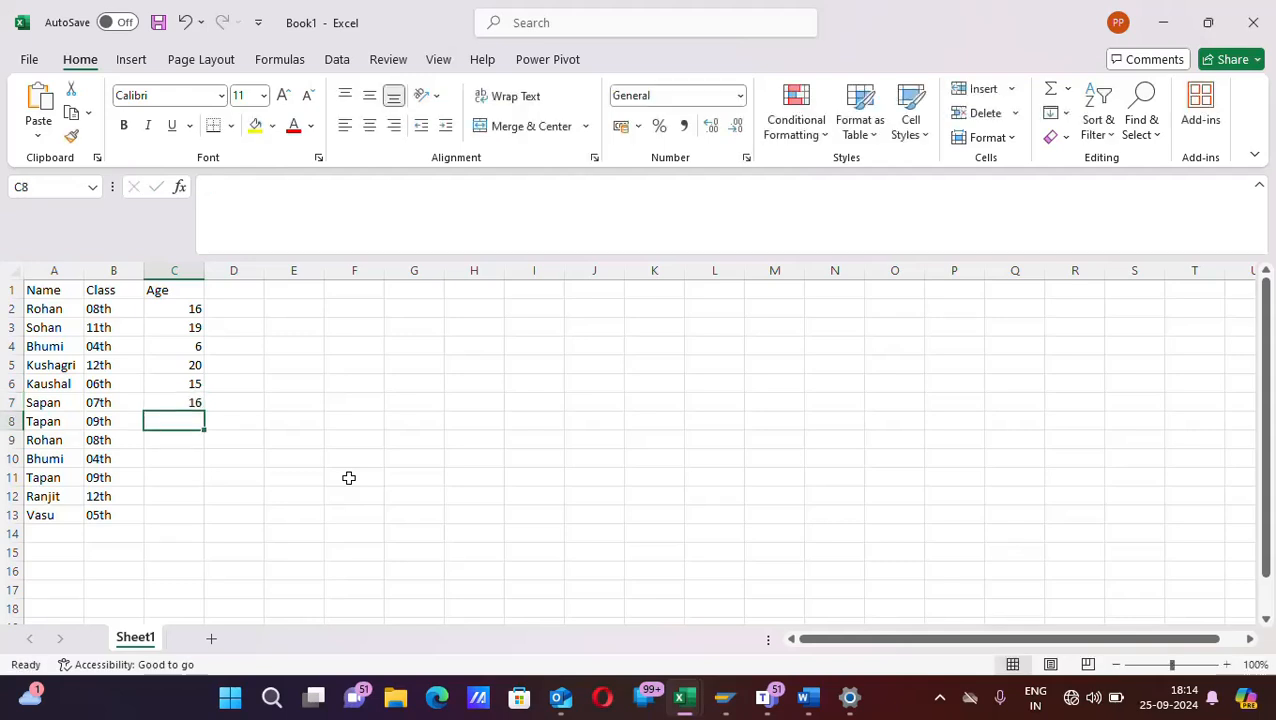
type("15")
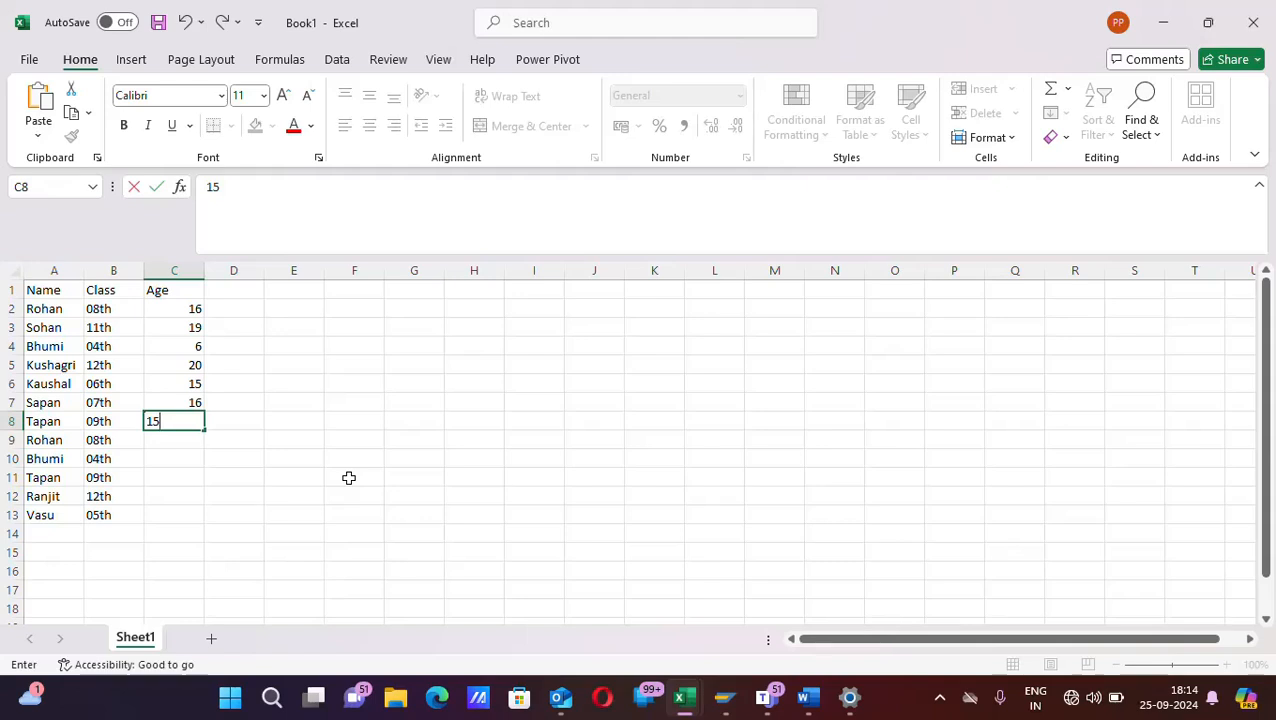
key("Return")
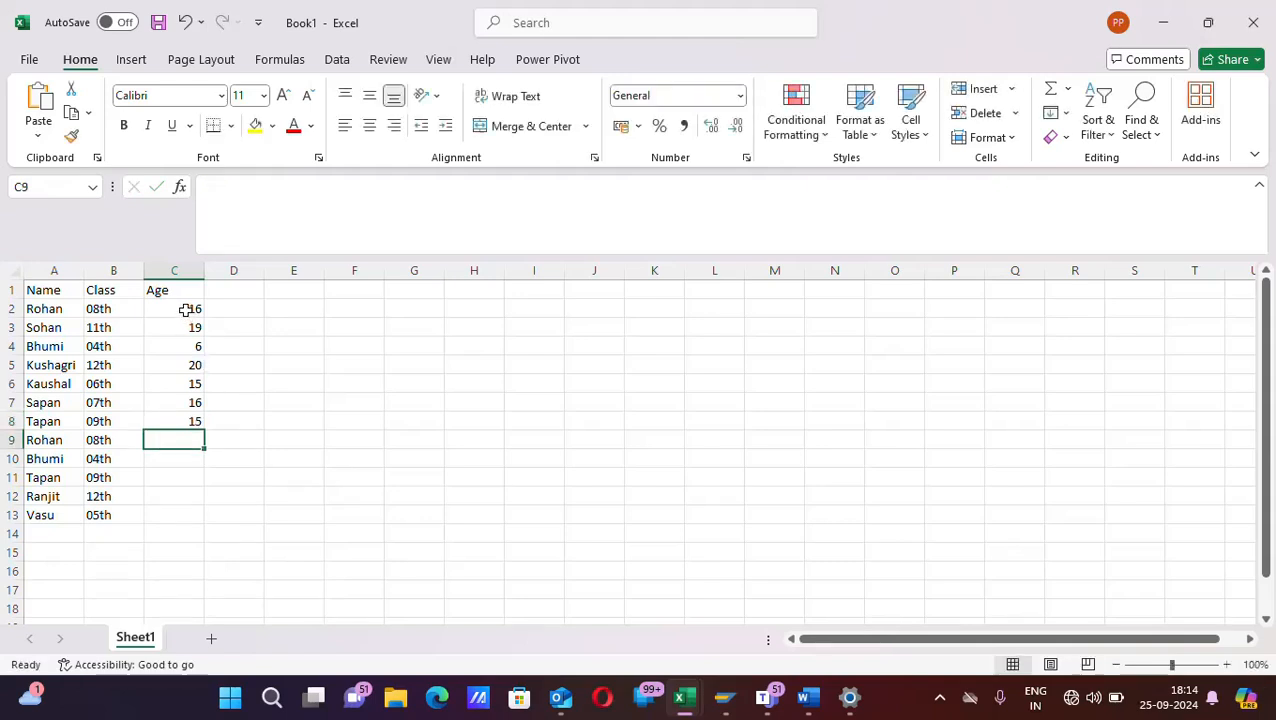
Give the repeated names in rows 9 to 11 the ages 16, 6 and 15 in the Age column
type("16")
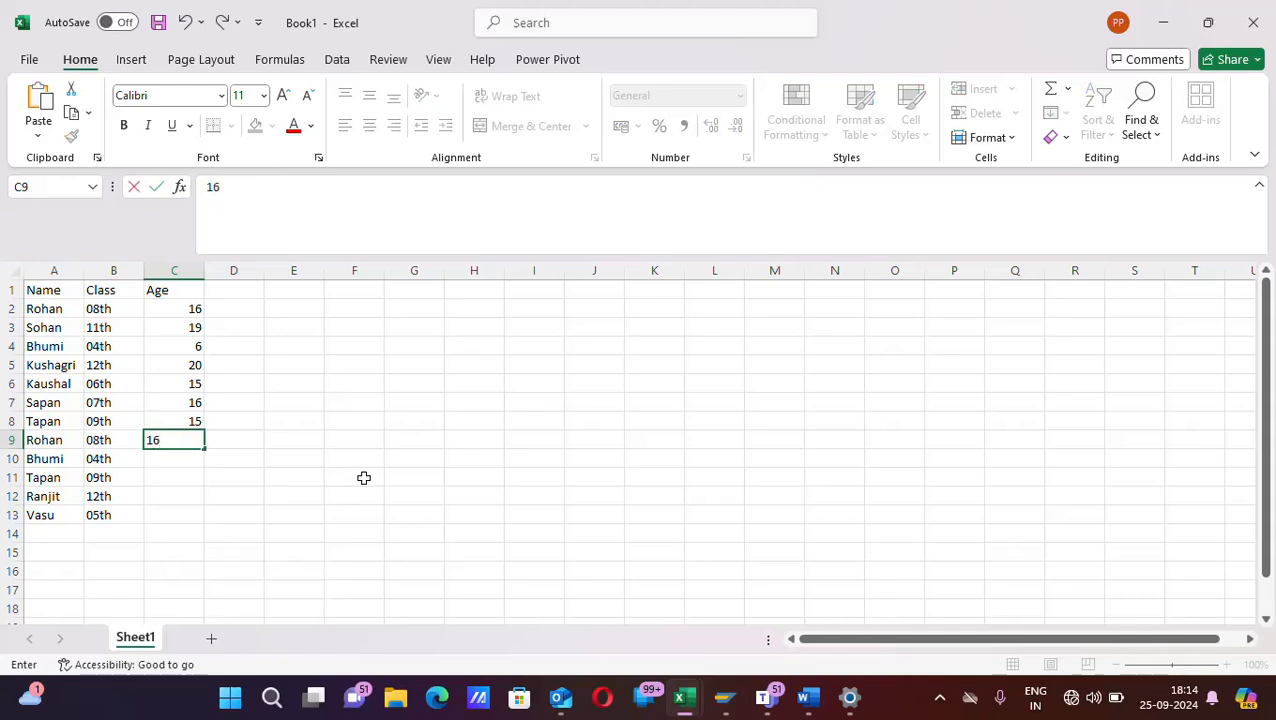
key("Return")
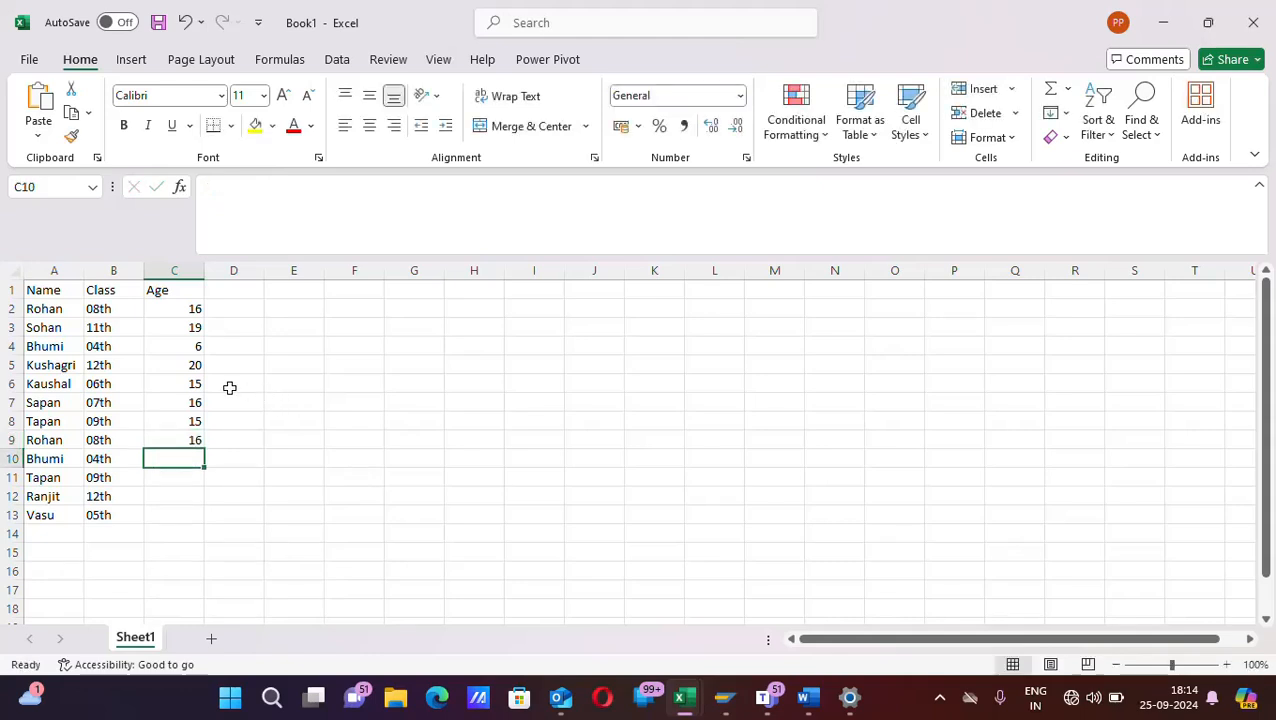
type("6")
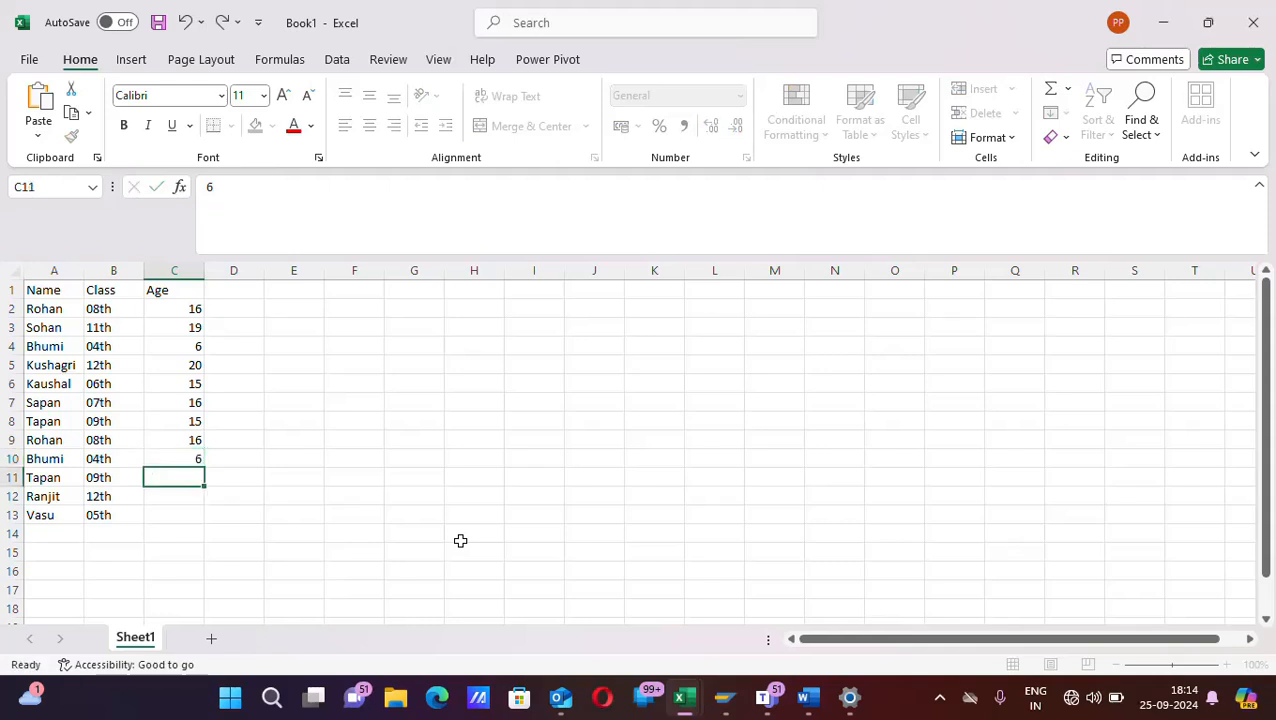
key("Return")
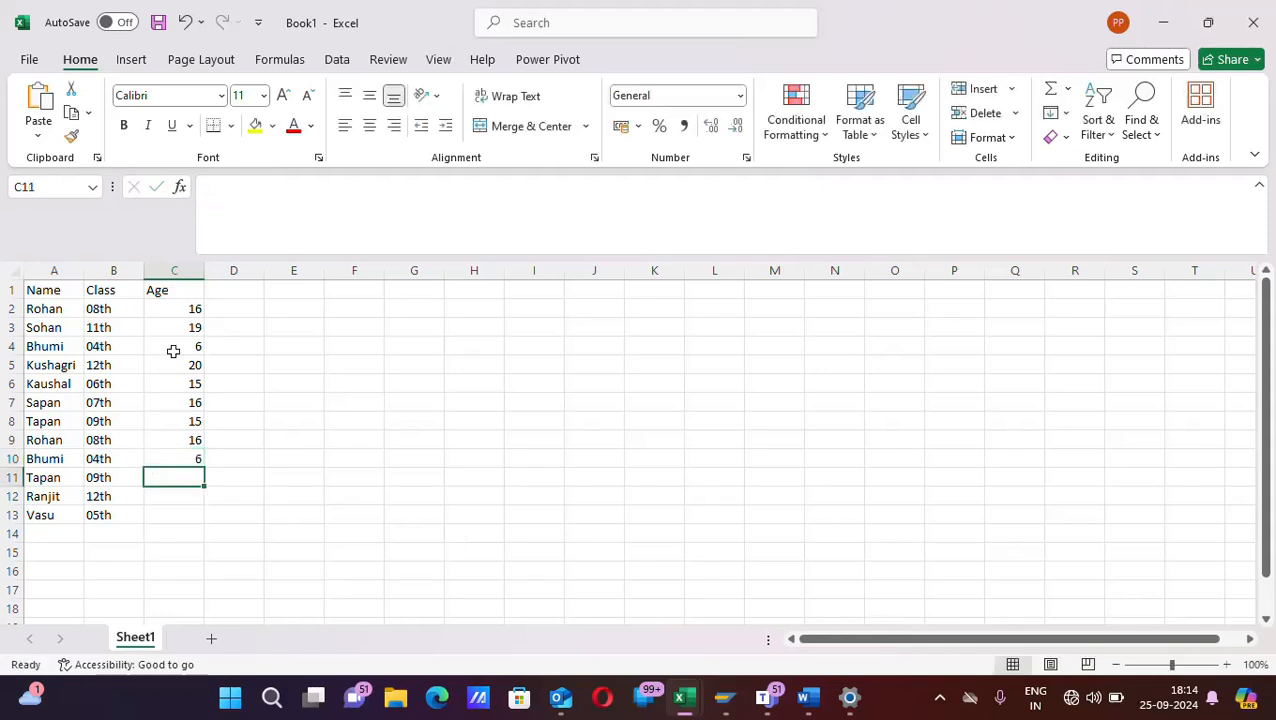
type("15")
key("Return")
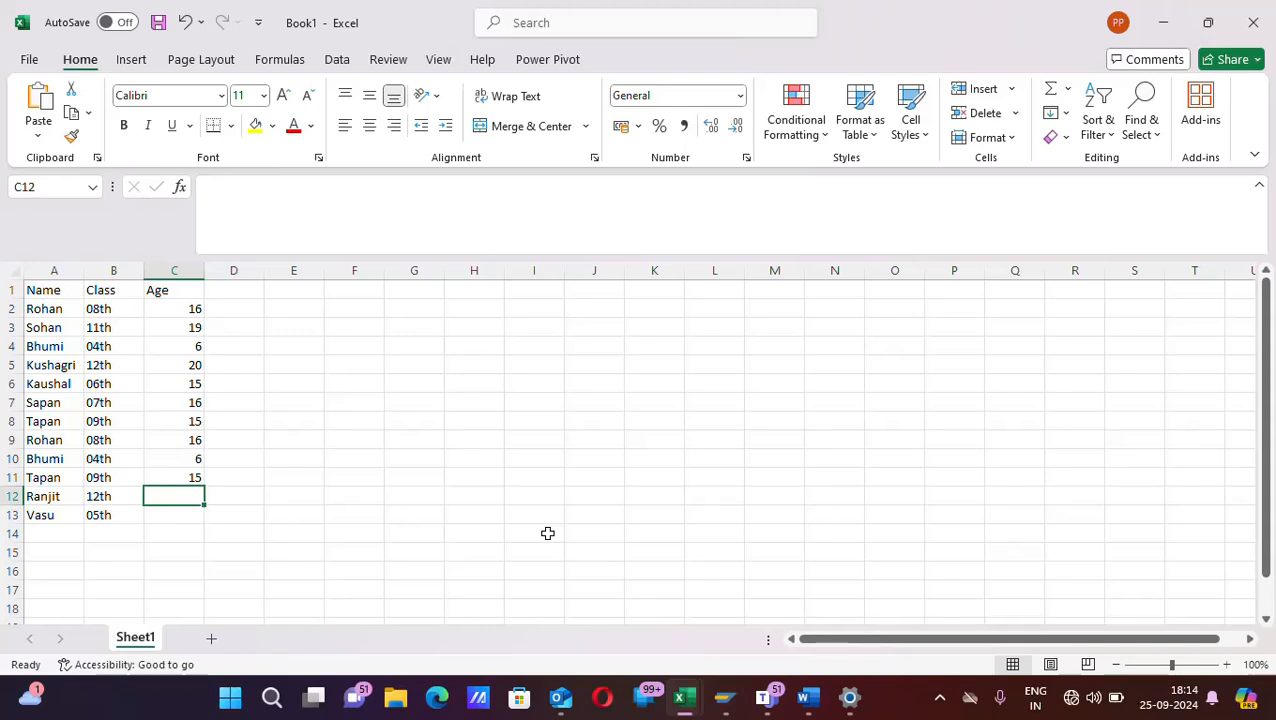
Complete the Age column with 12 in C12 and 8 in C13
type("12")
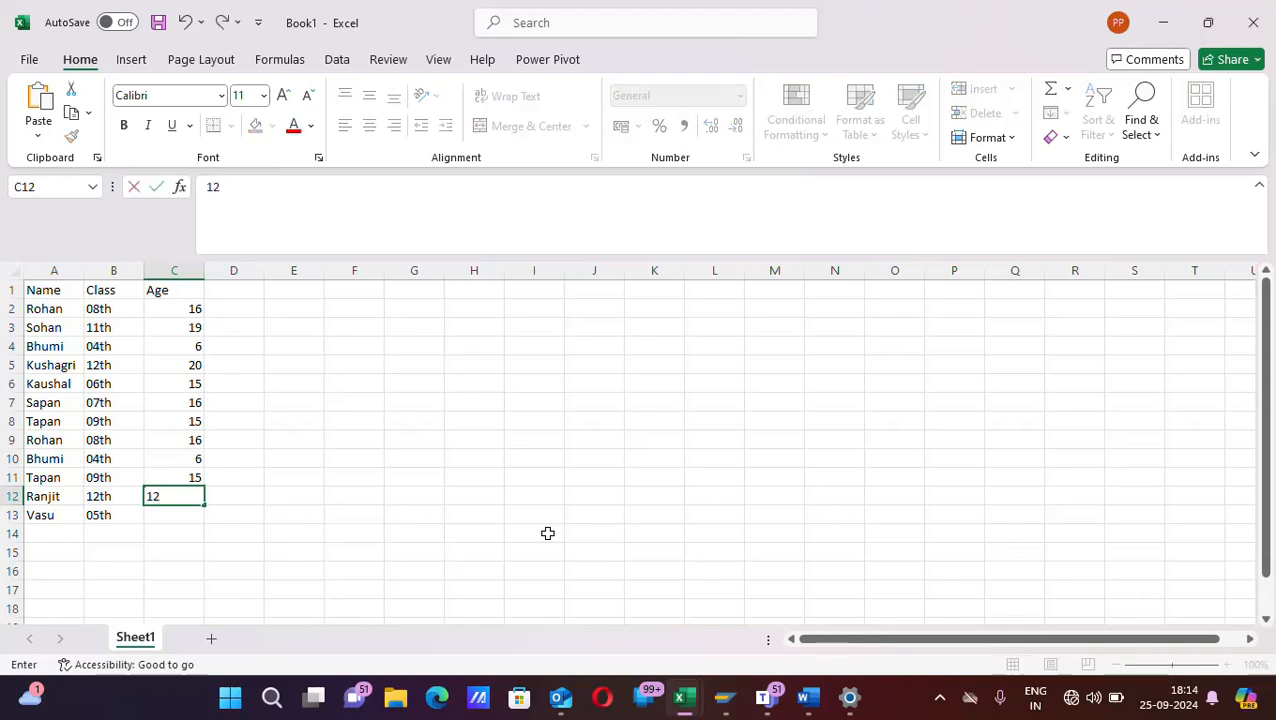
key("Return")
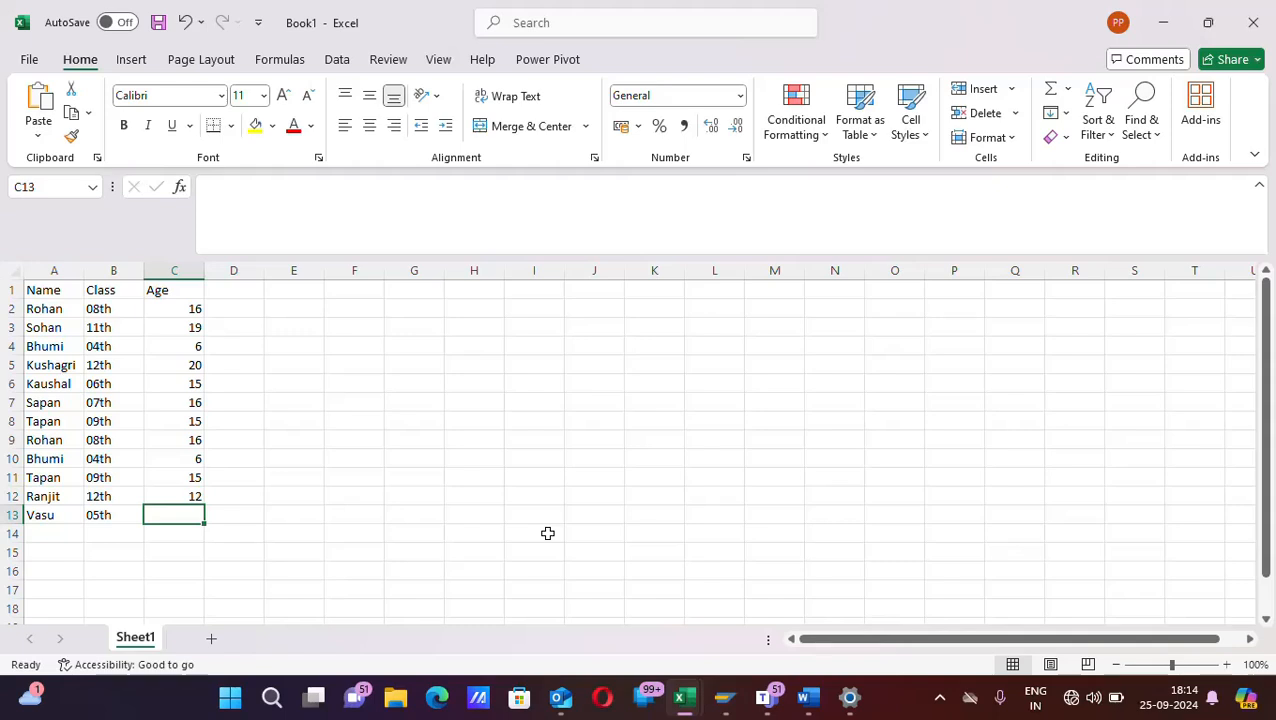
type("8")
left_click(318, 490)
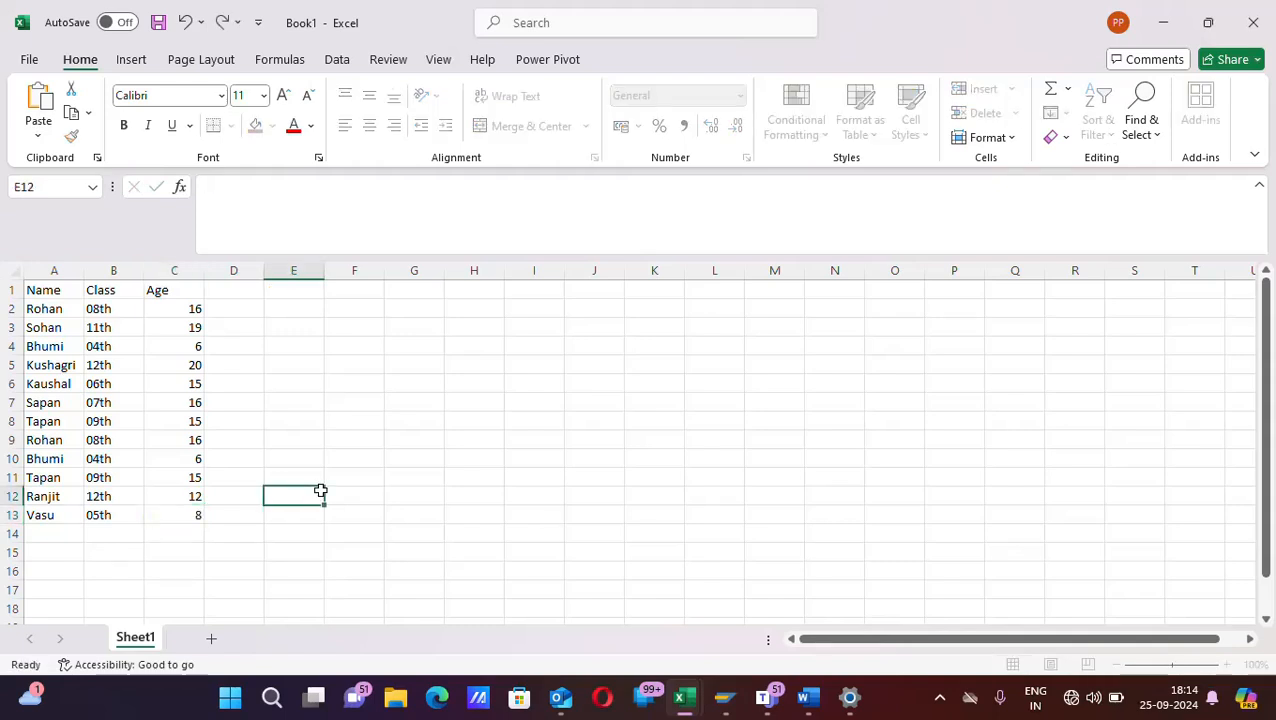
Apply All Borders to the whole data table in A1:C13
left_click(50, 293)
key("shift+Right")
key("shift+Right")
key("shift+Right")
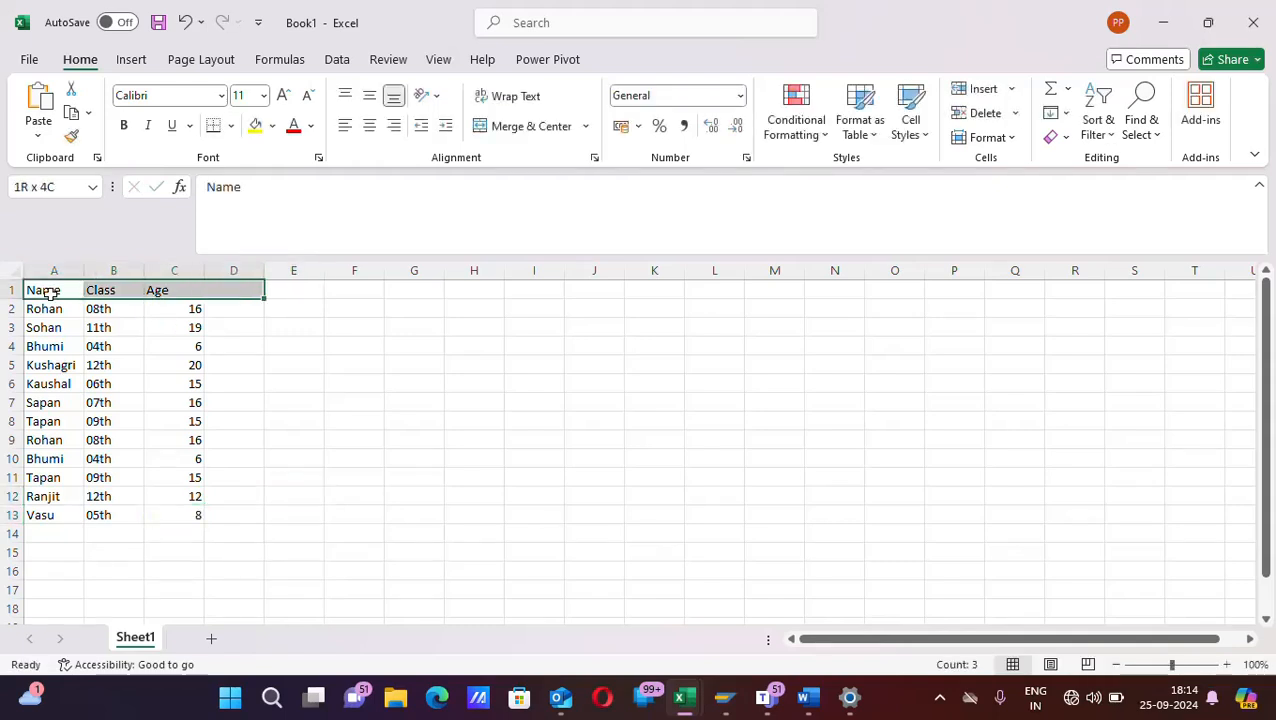
key("shift+Down")
key("shift+Down")
key("shift+Down")
key("shift+Down")
key("shift+Down")
key("shift+Down")
key("shift+Down")
key("shift+Down")
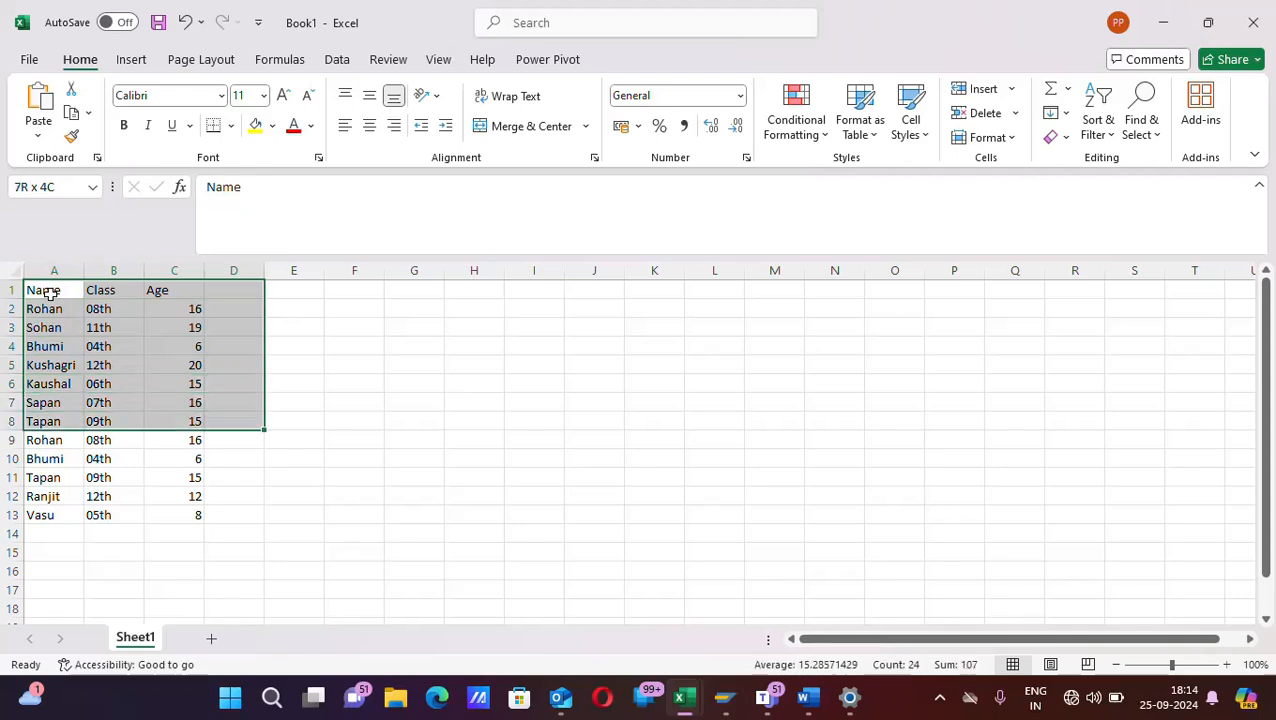
key("shift+Left")
key("shift+Down")
key("shift+Down")
key("shift+Down")
key("shift+Down")
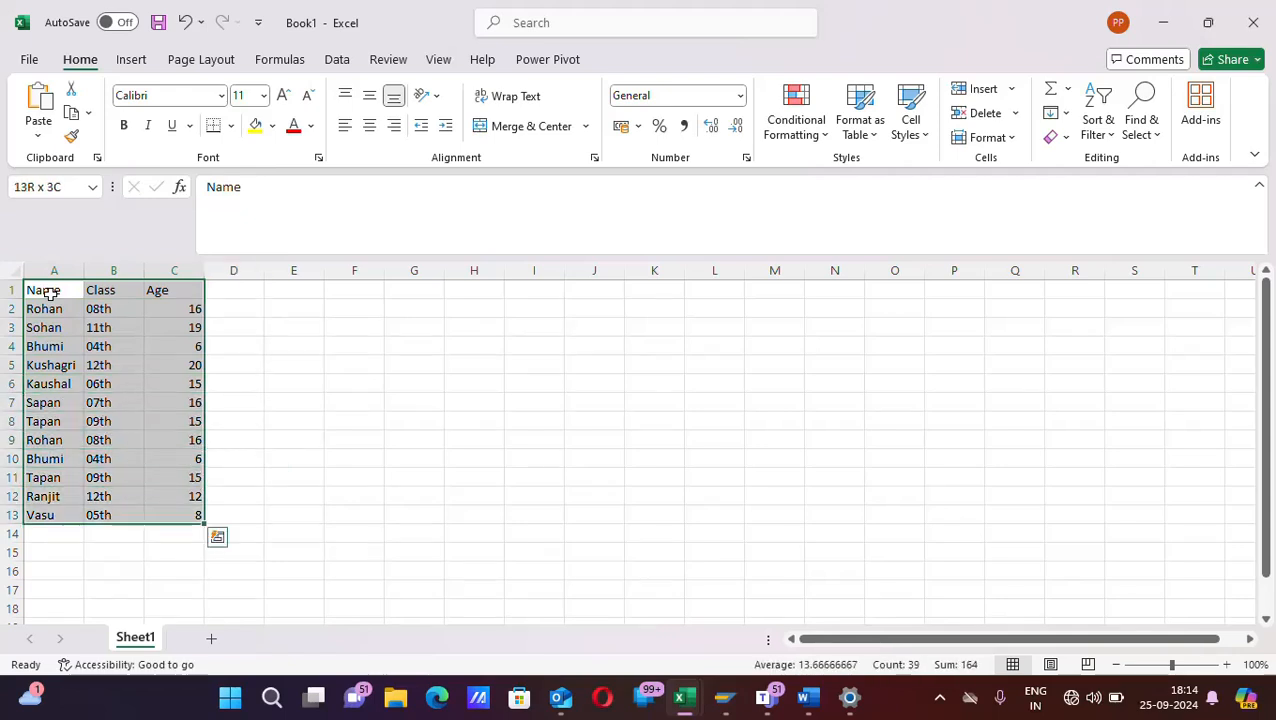
key("ctrl+q")
left_click(232, 126)
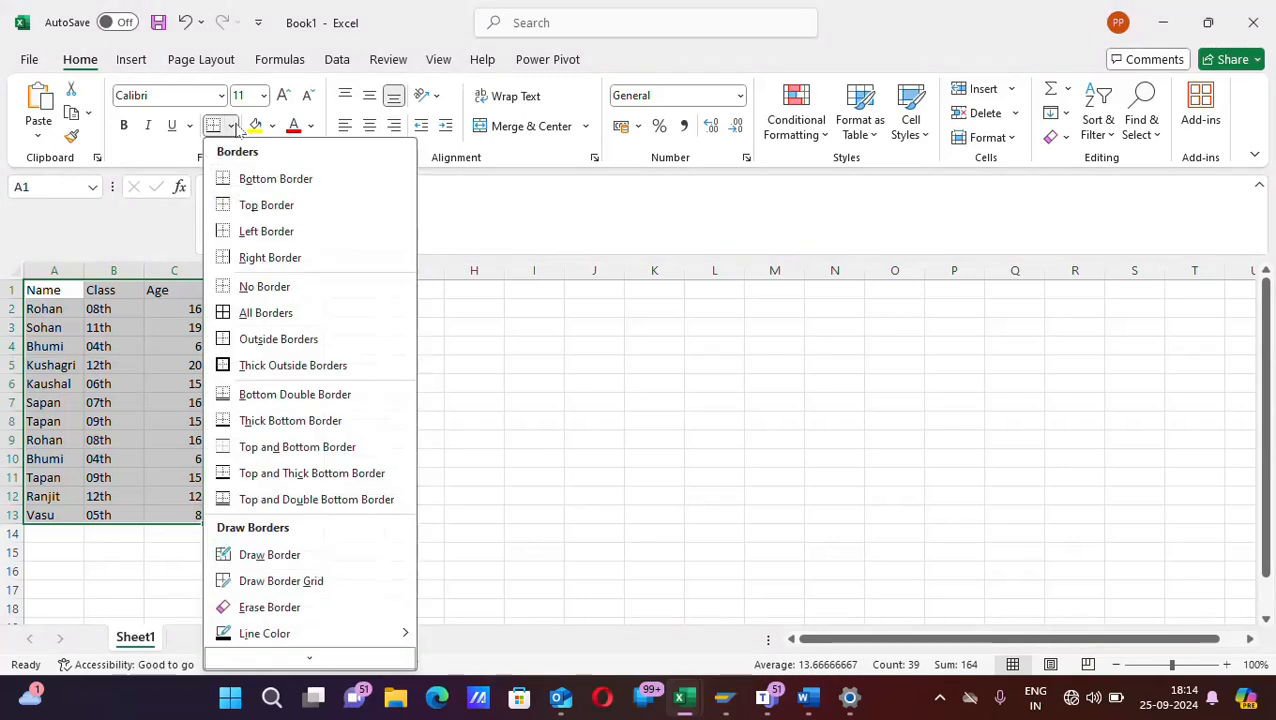
left_click(228, 313)
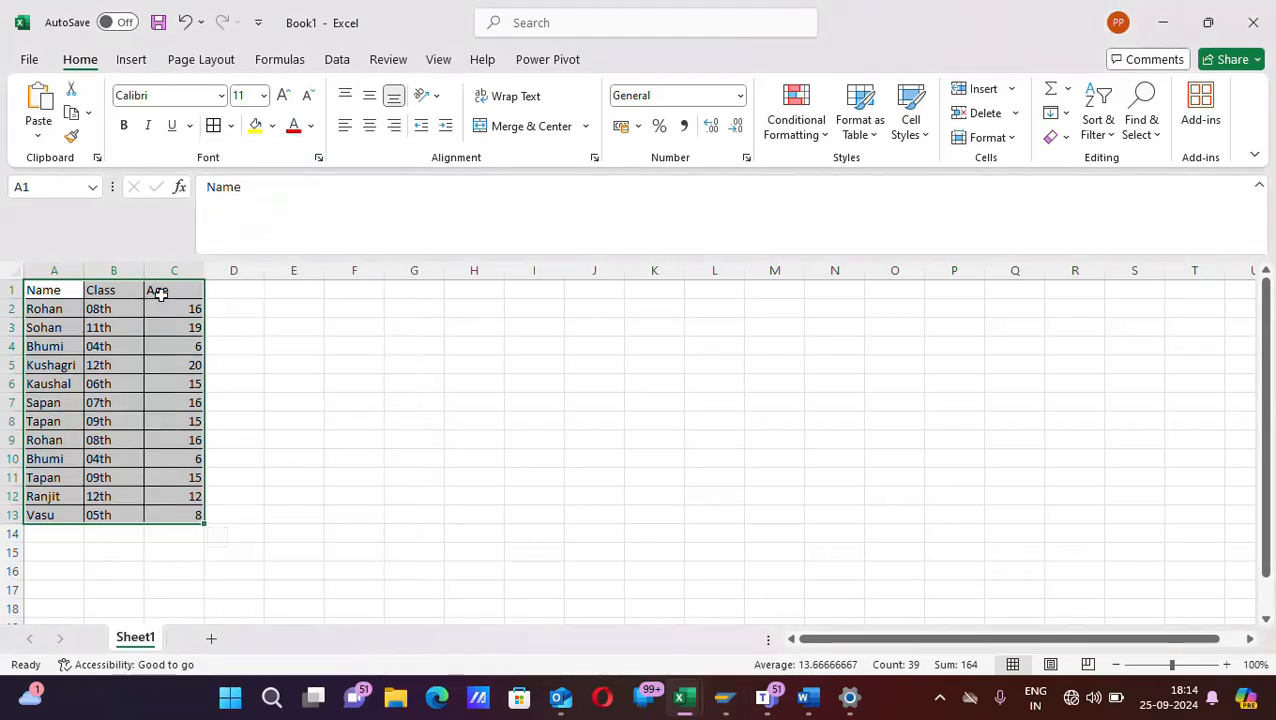
left_click(46, 291)
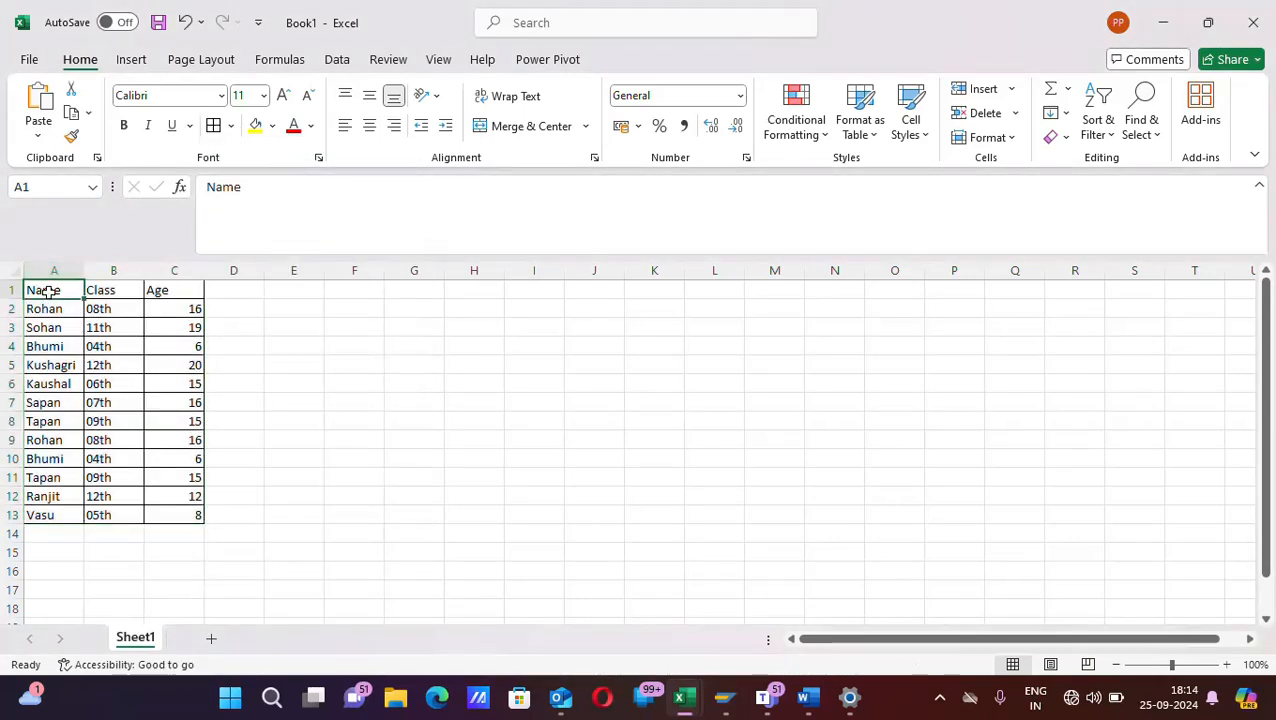
left_click(124, 291)
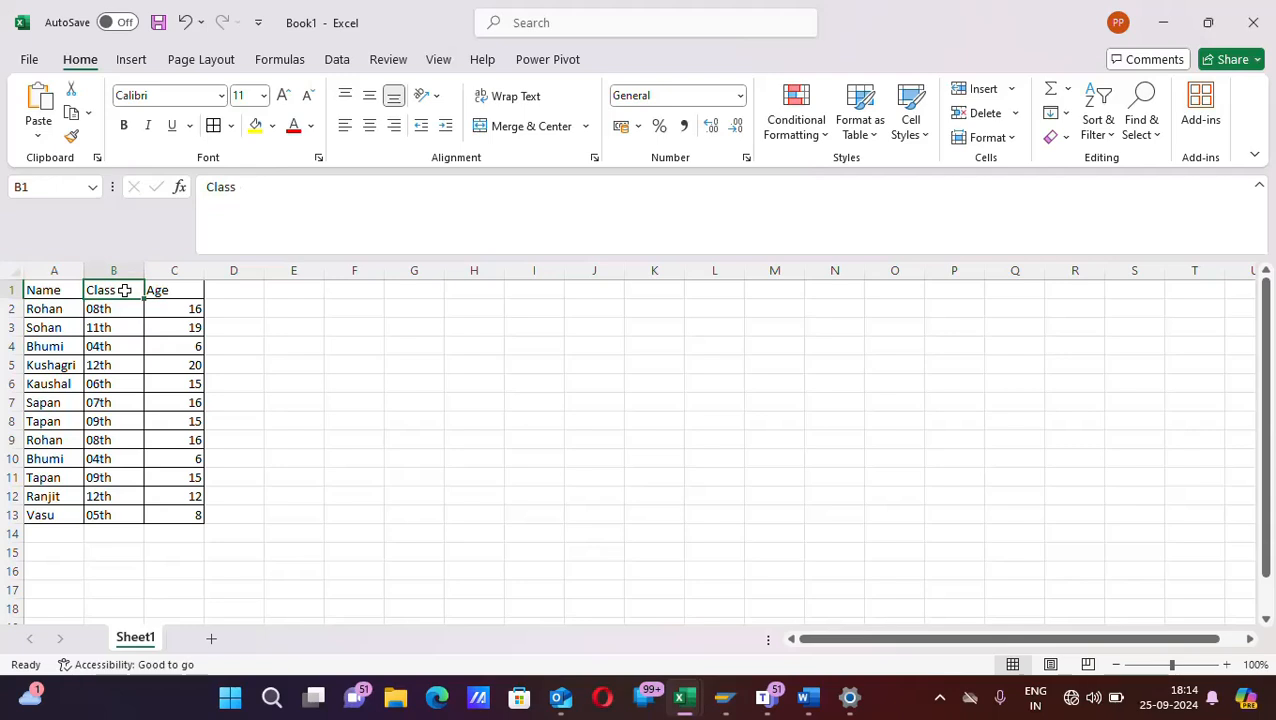
left_click(185, 287)
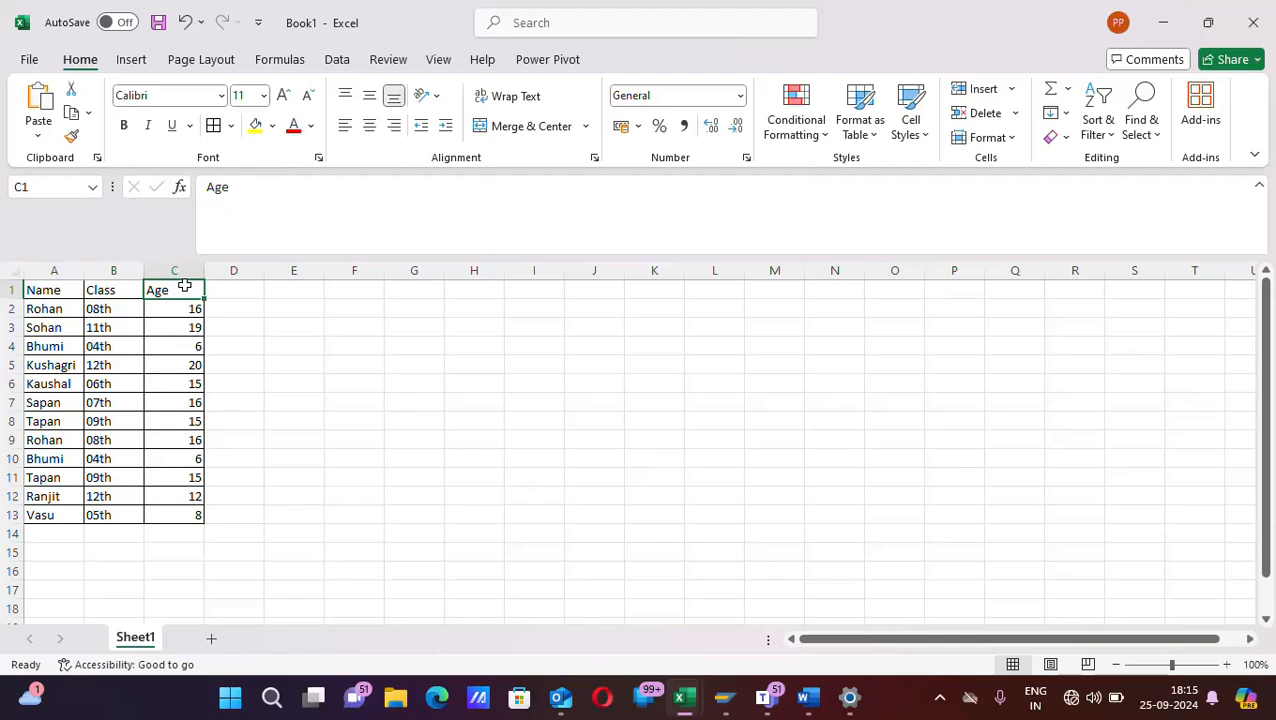
left_click(64, 291)
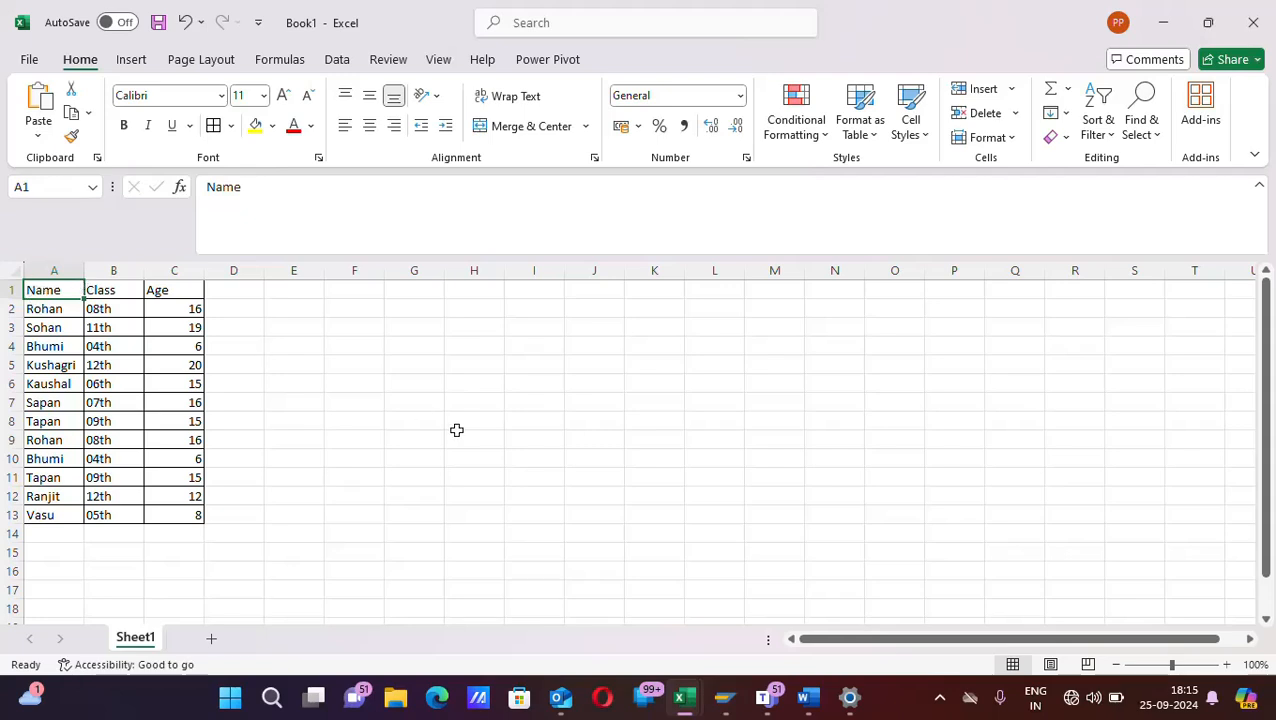
key("ctrl+shift+Right")
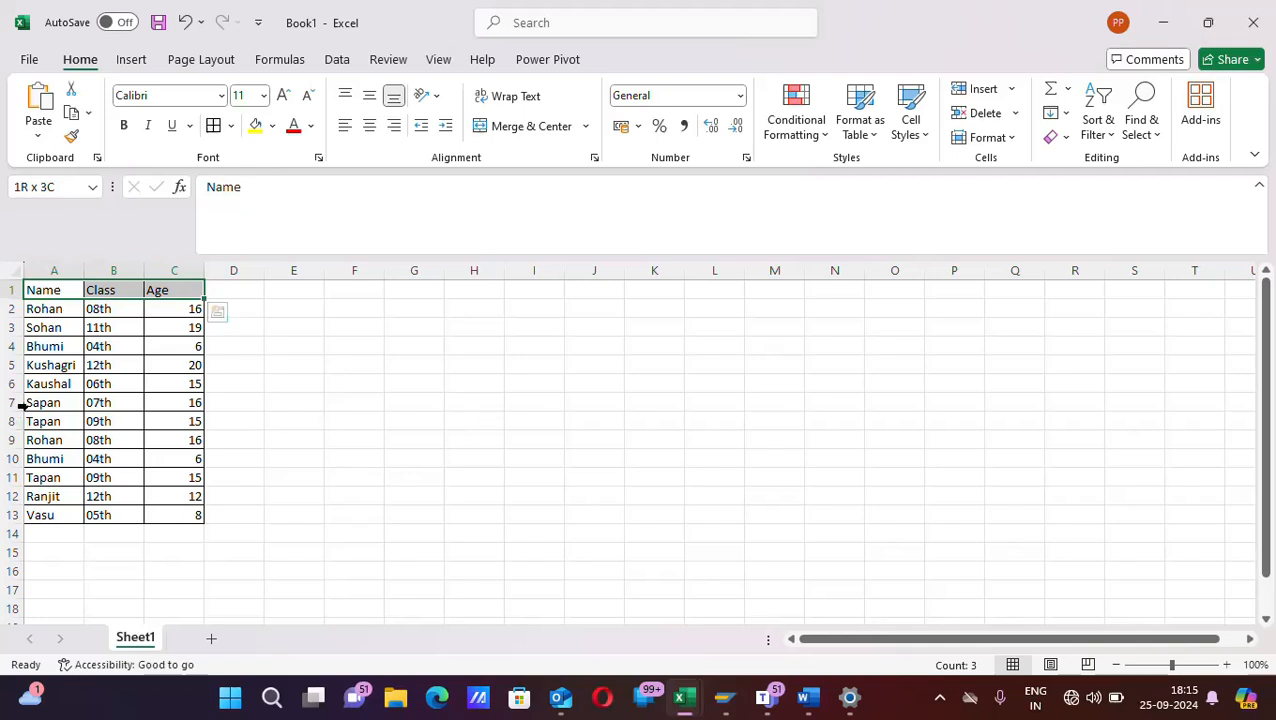
Create a PivotTable from the table range A1:C13 in a new worksheet
left_click(46, 290)
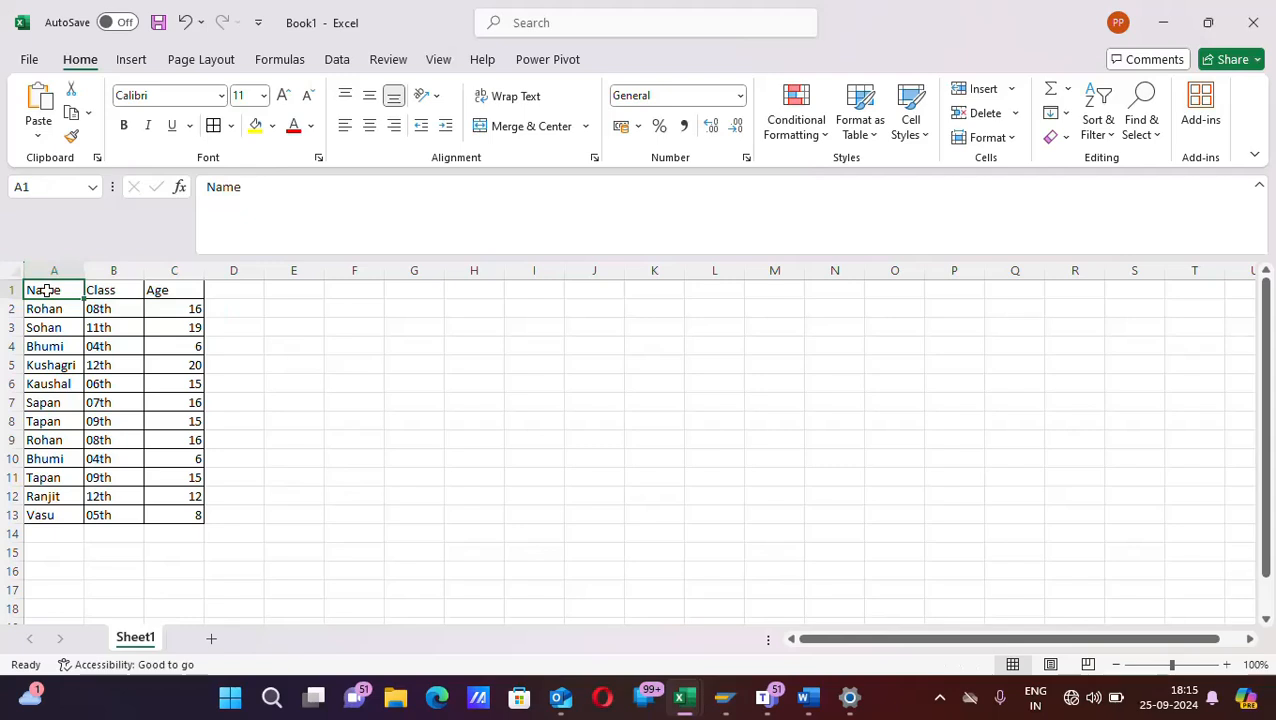
key("shift+Right")
key("shift+Right")
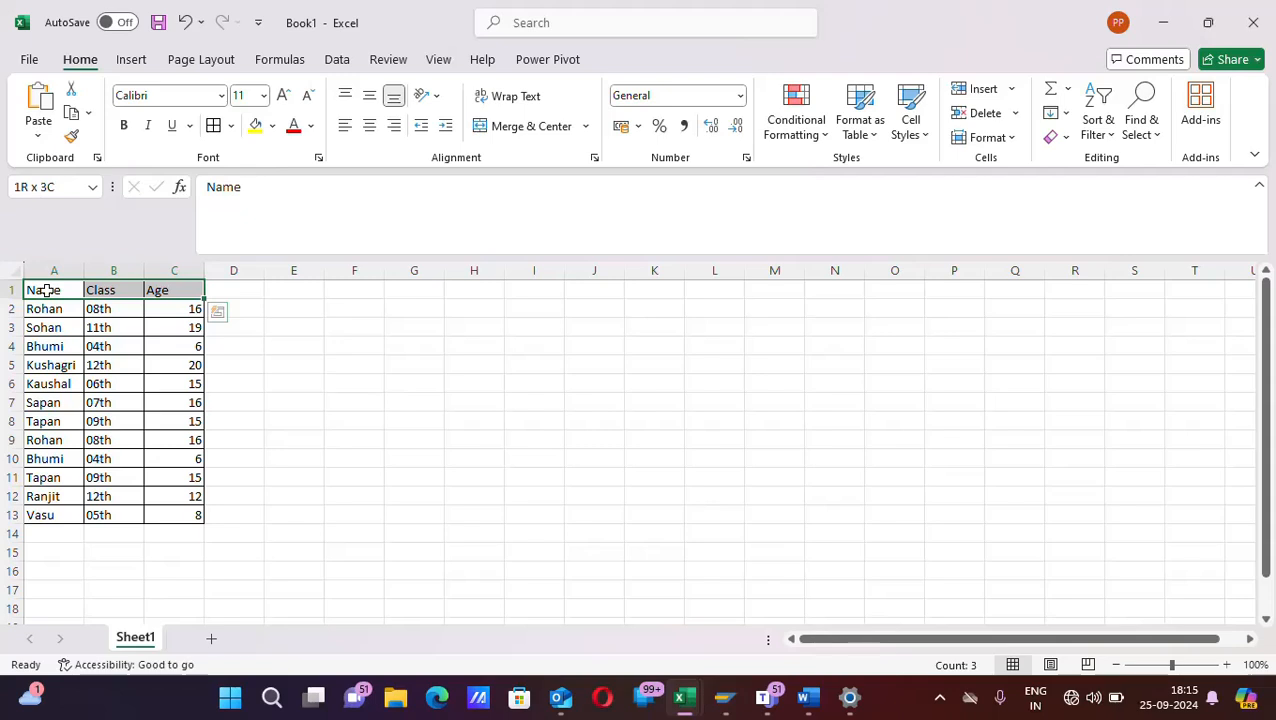
key("ctrl+shift+Down")
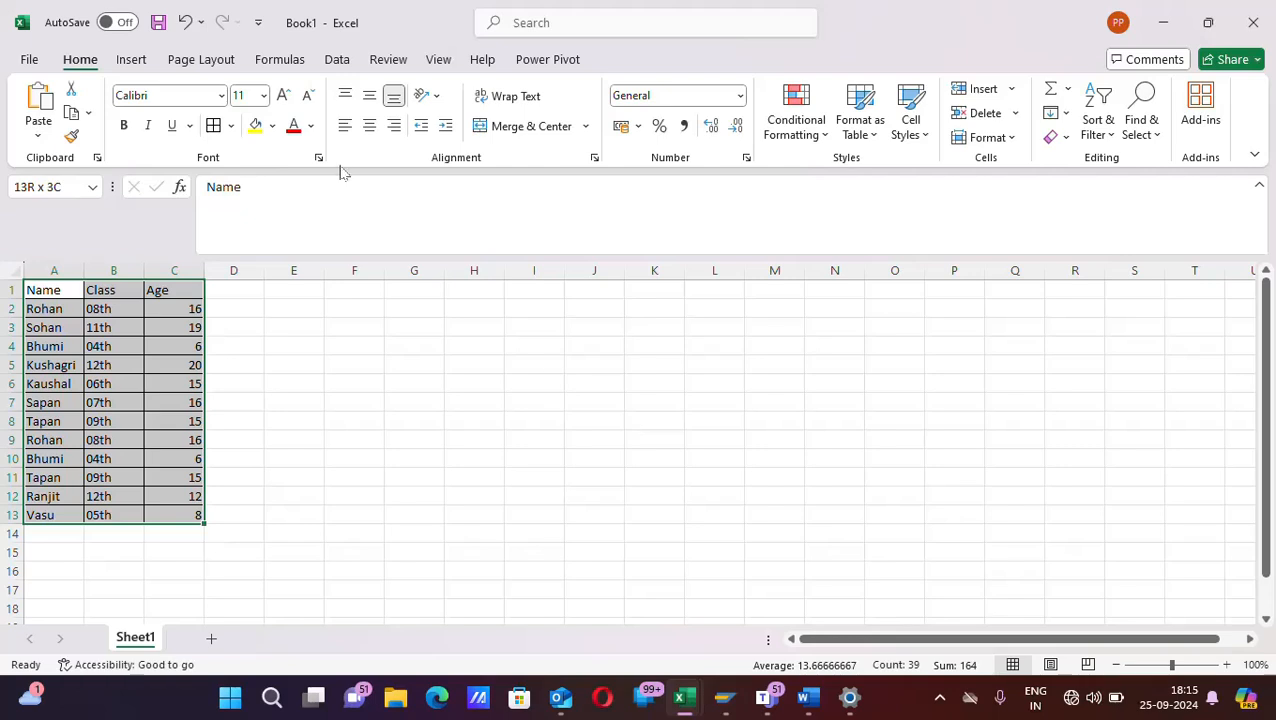
left_click(133, 60)
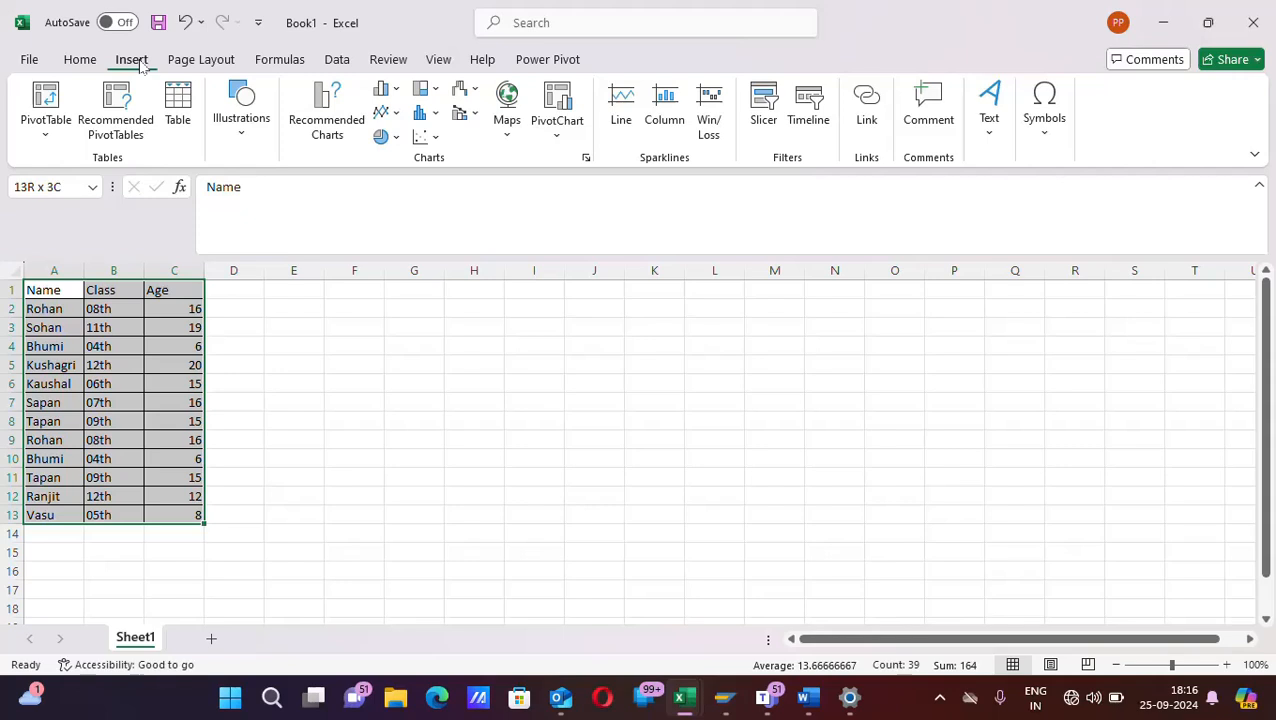
left_click(45, 102)
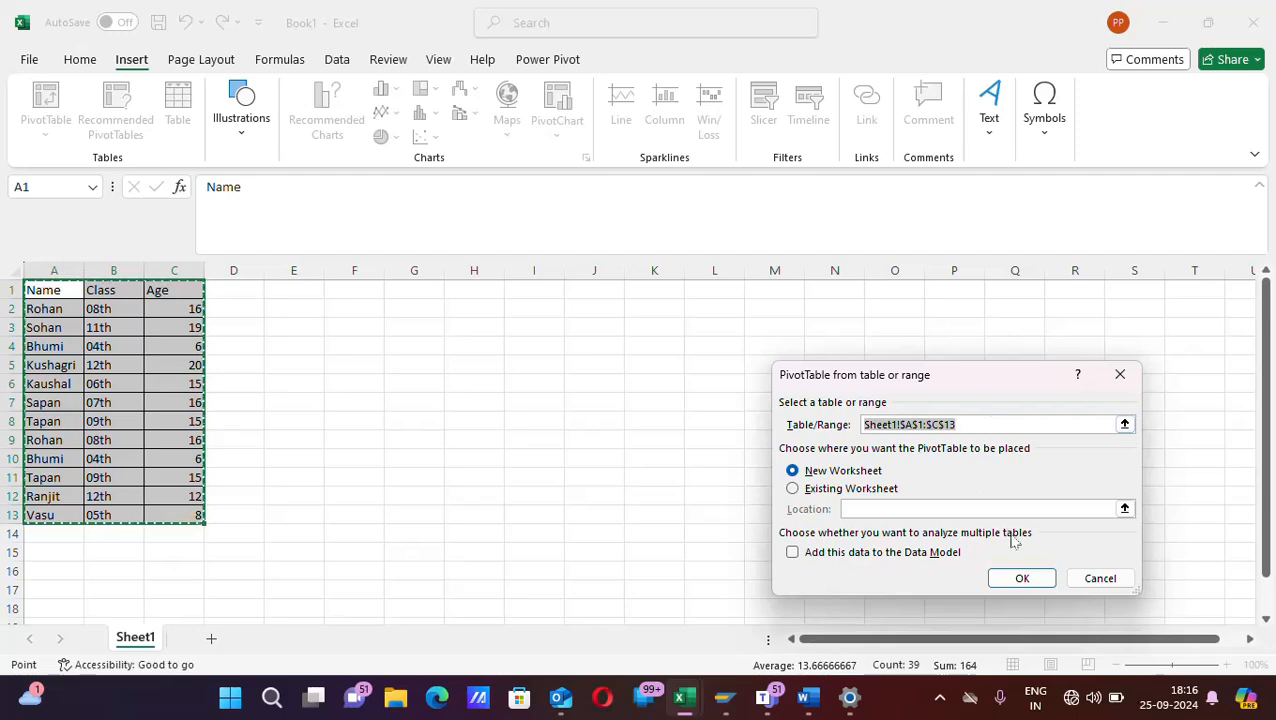
left_click(1018, 588)
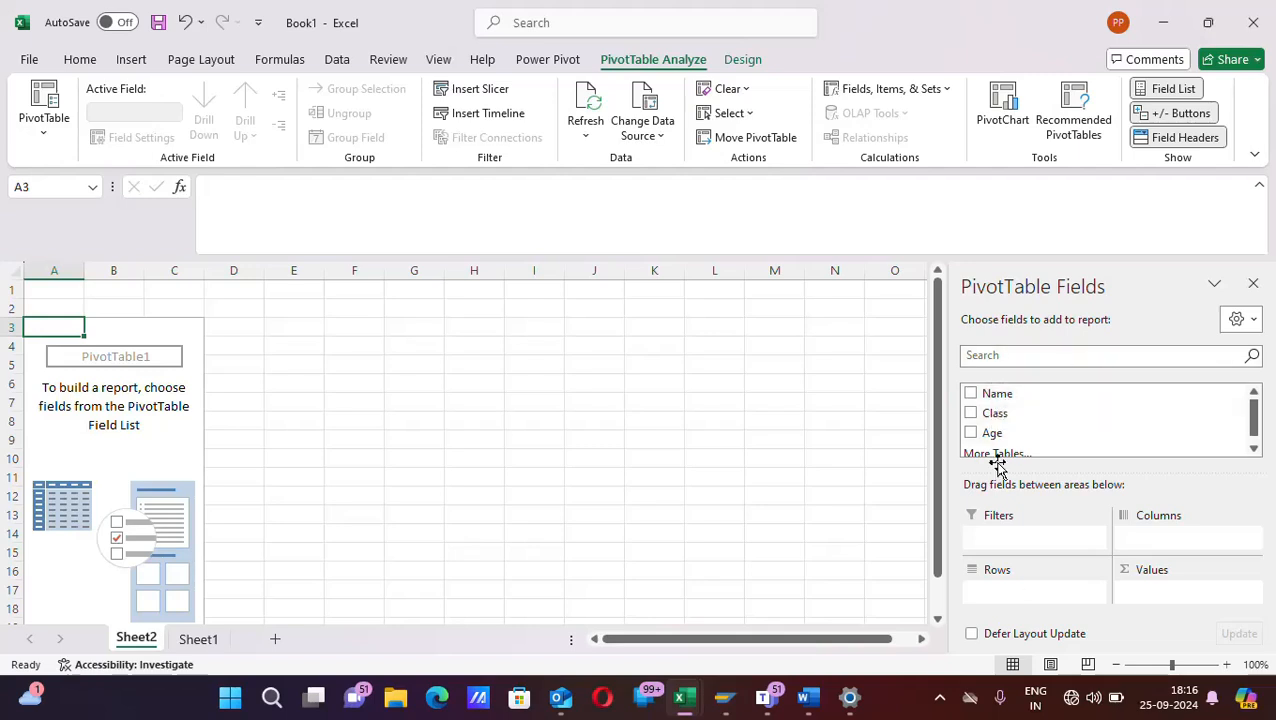
Add Class to the PivotTable's Rows area, with Name nested beneath it
left_click(1020, 417)
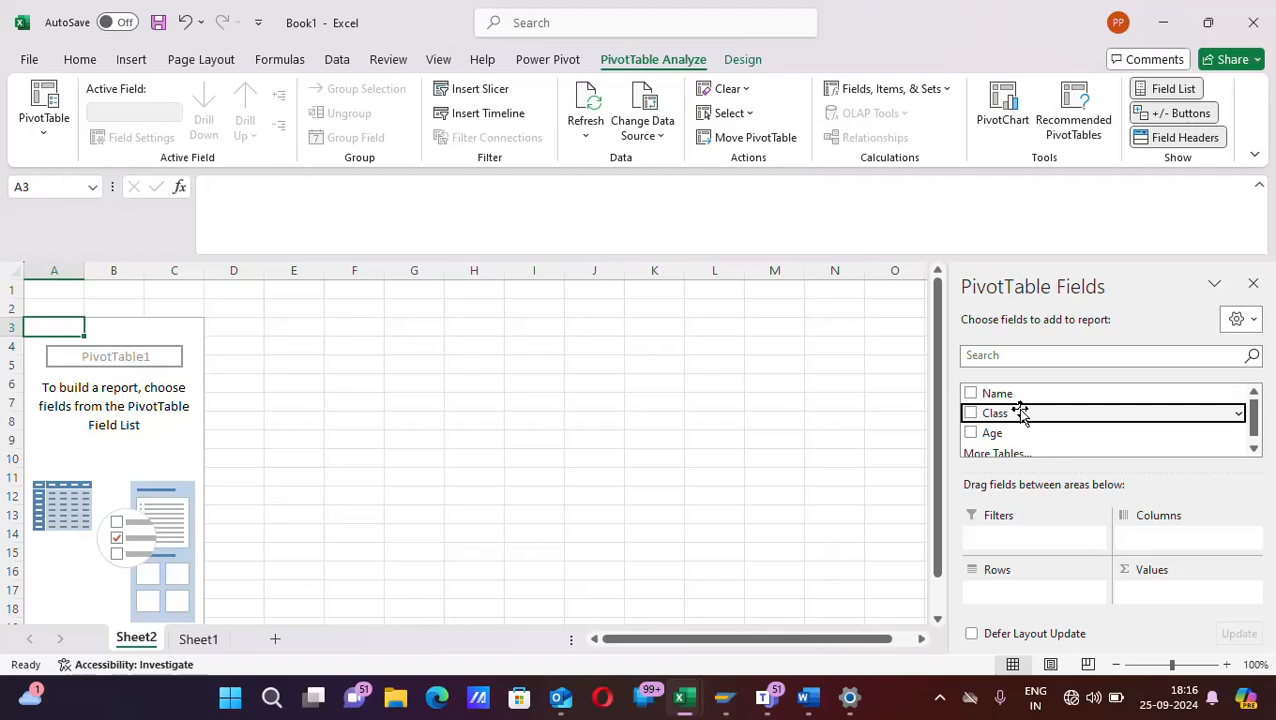
left_click_drag(1020, 411, 1024, 597)
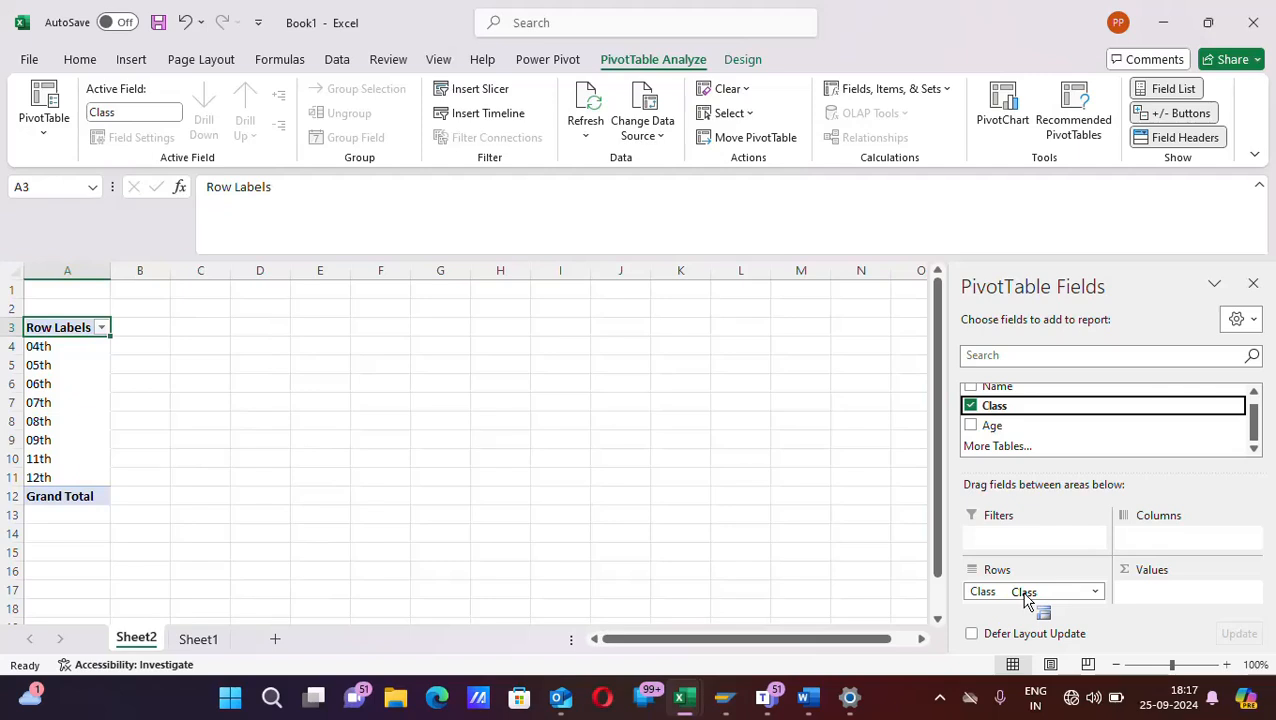
left_click_drag(1024, 597, 1024, 597)
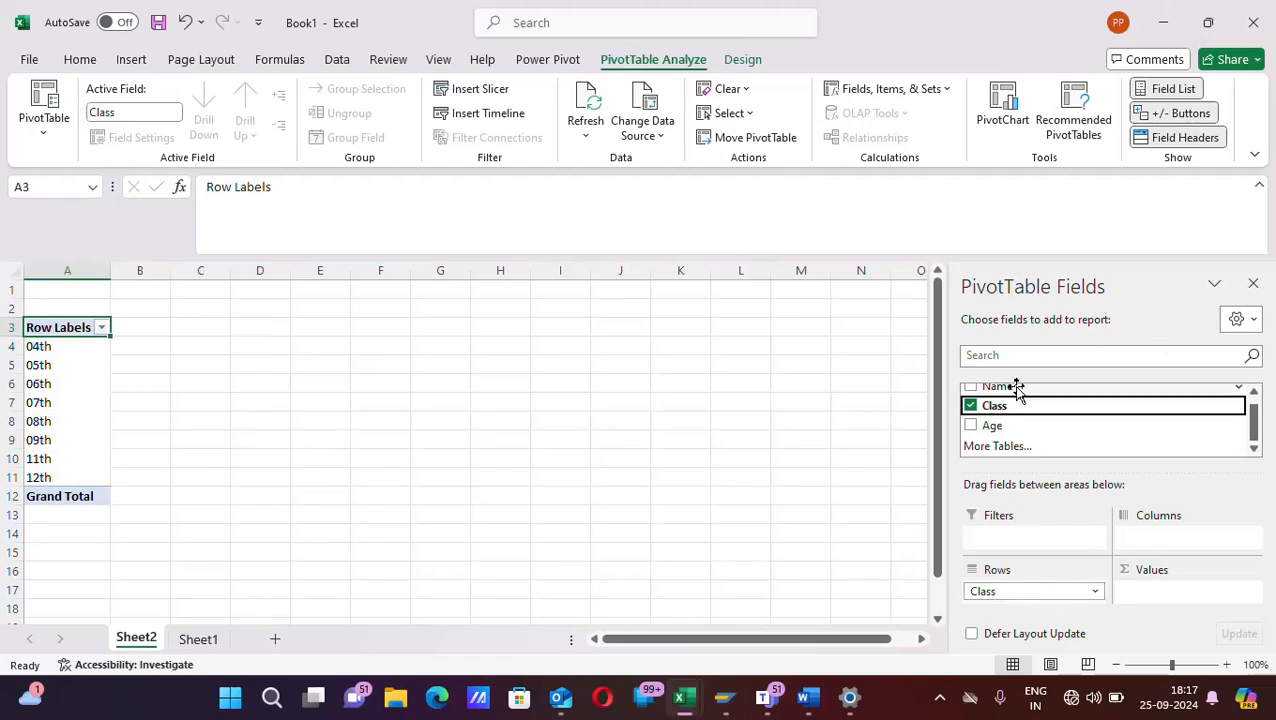
left_click_drag(1016, 389, 997, 606)
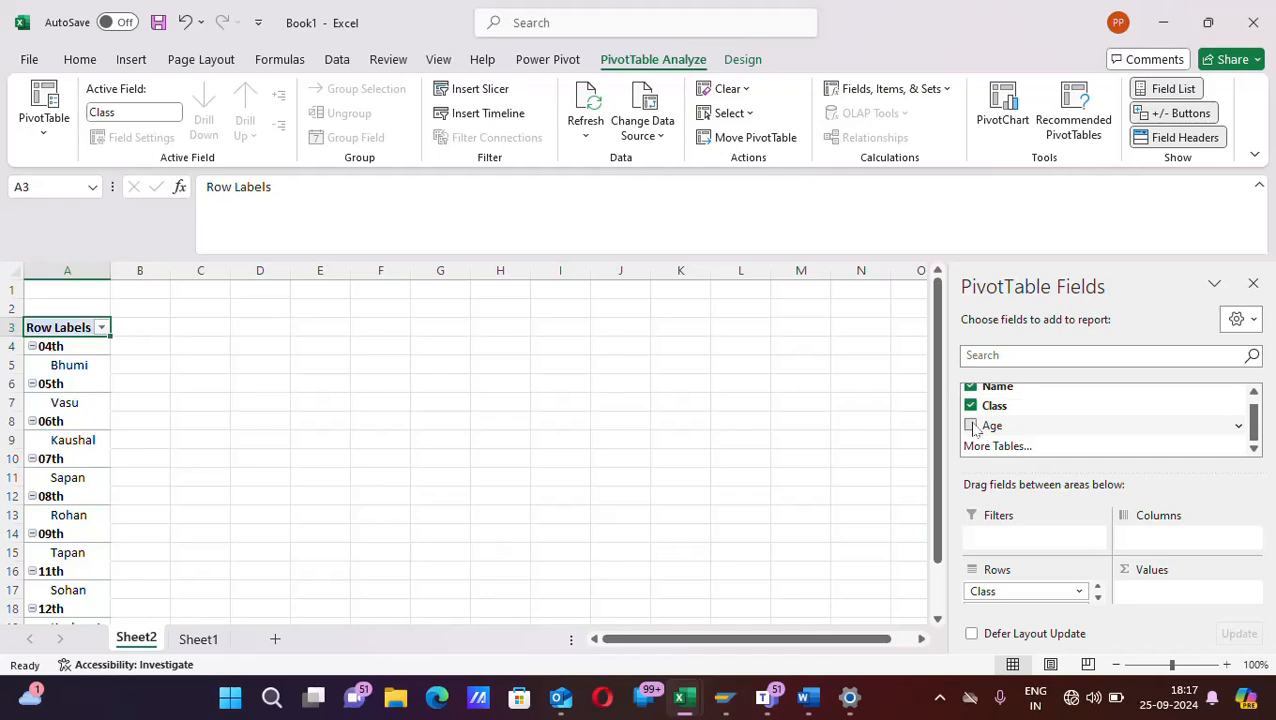
Close the PivotTable field list and show it again for the pivot table
left_click_drag(975, 428, 1250, 286)
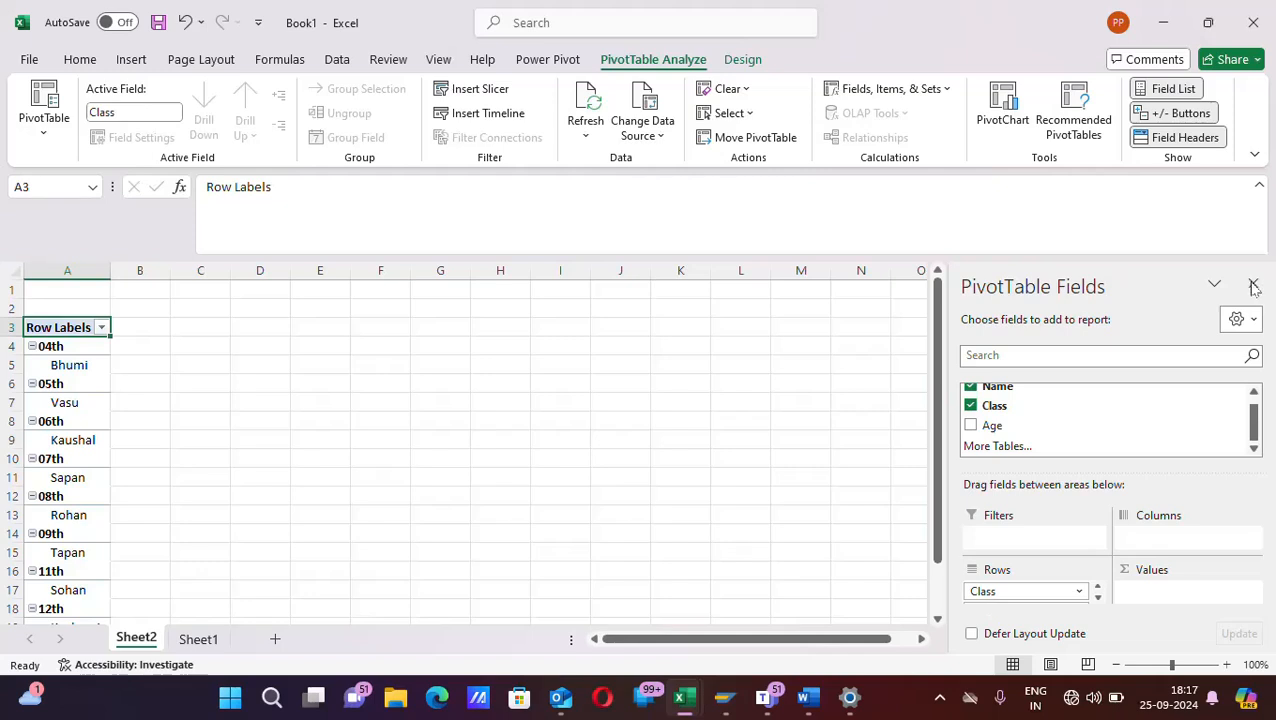
left_click(1252, 285)
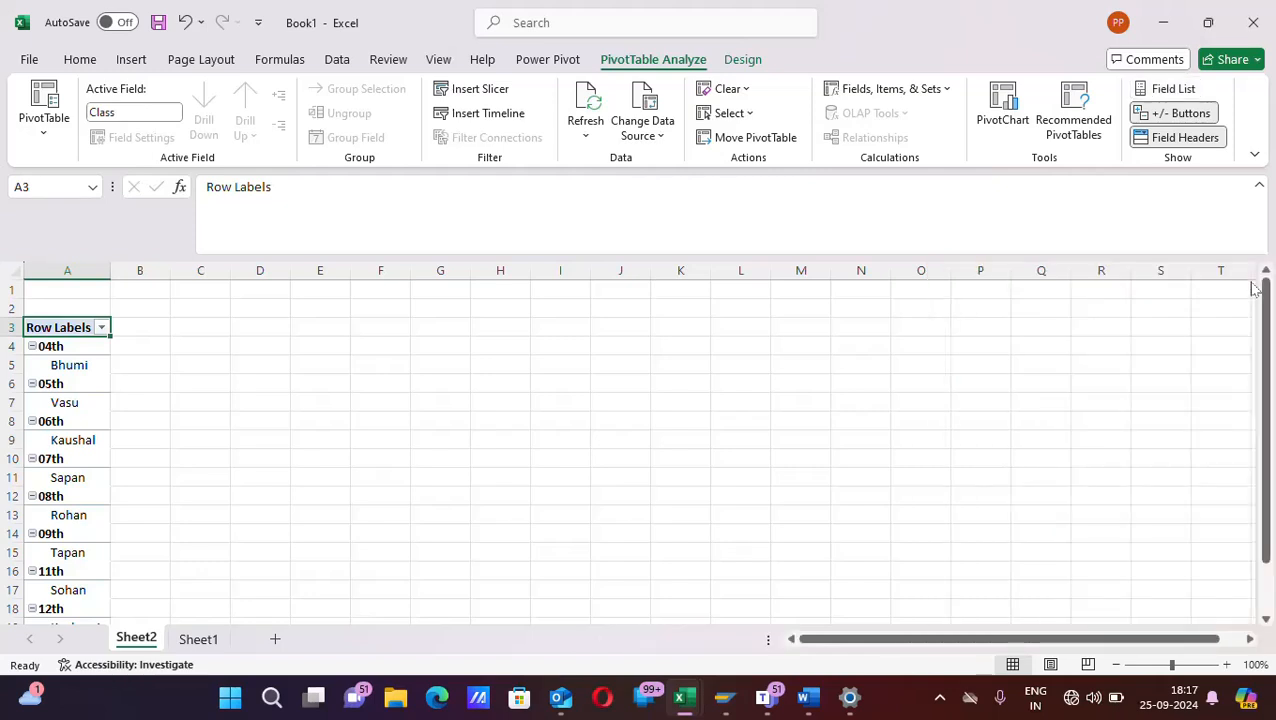
left_click(61, 346)
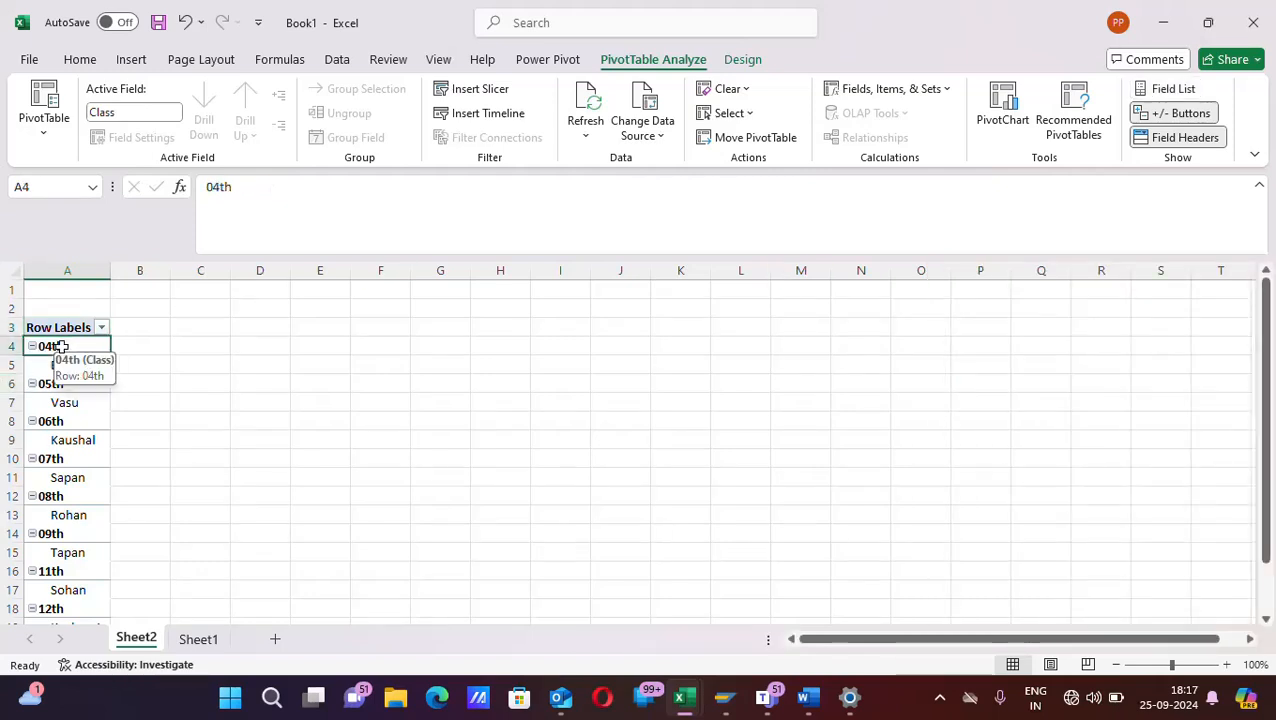
right_click(61, 346)
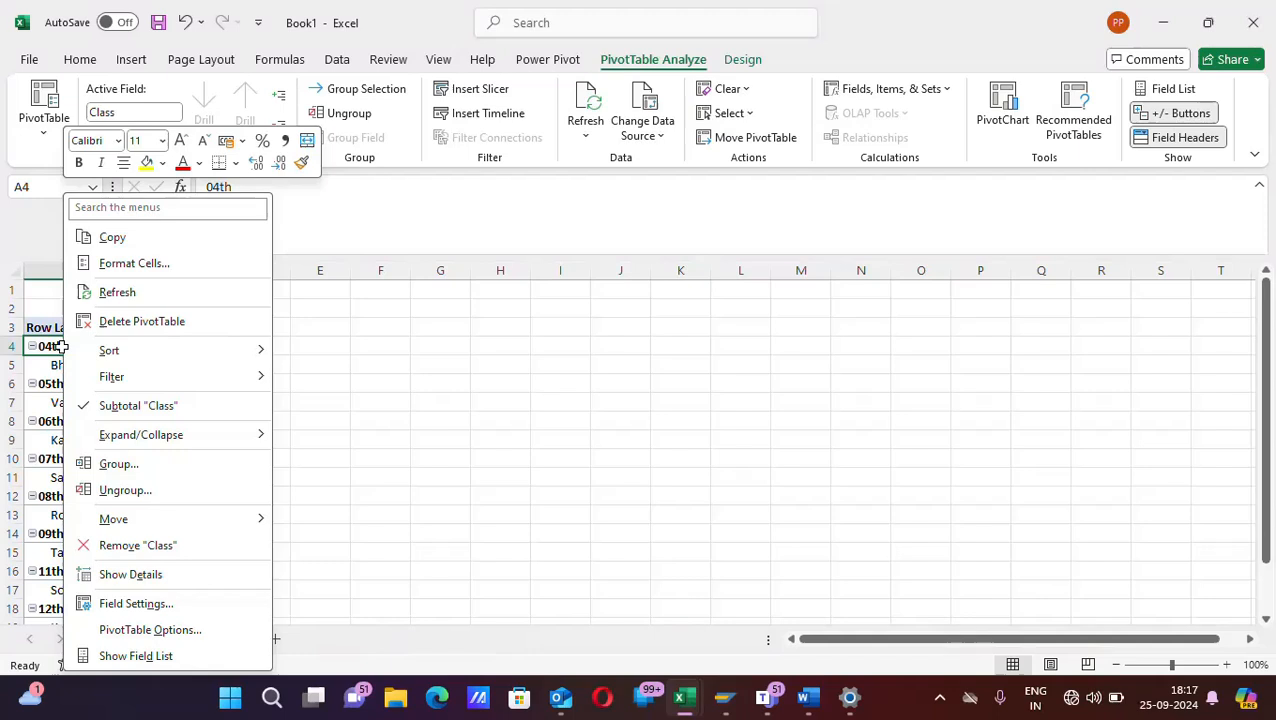
left_click(172, 654)
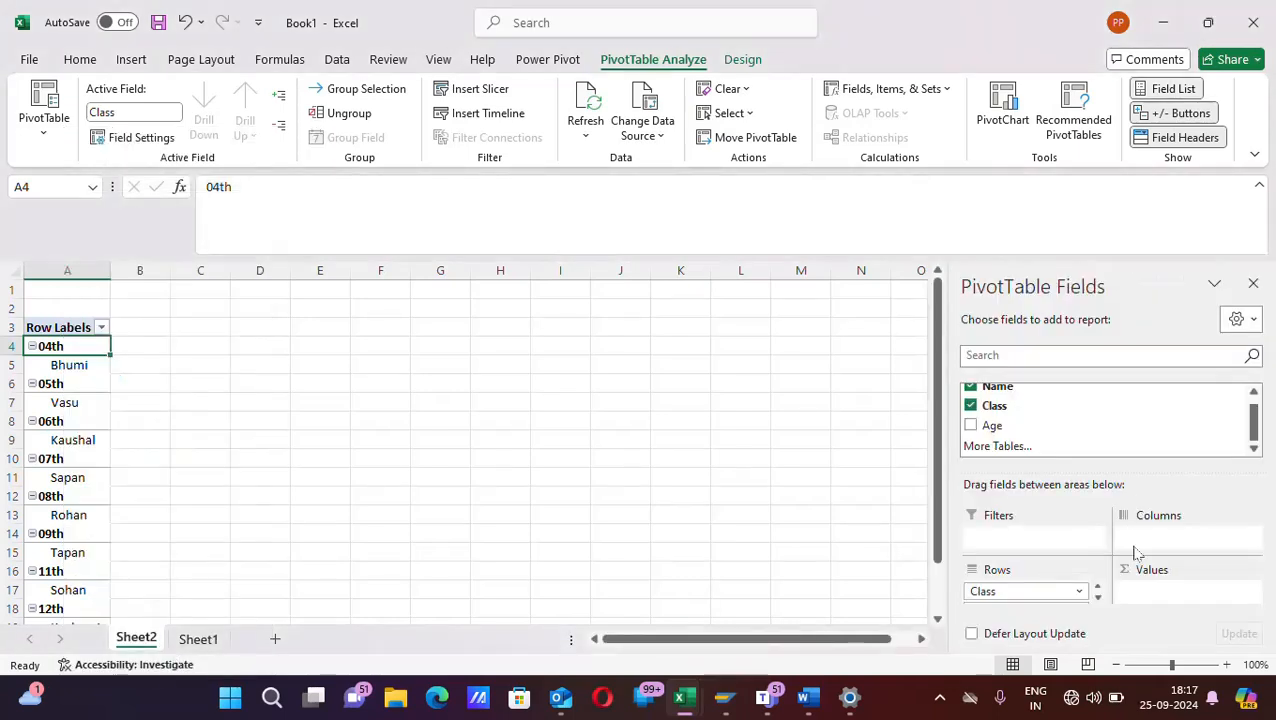
Include the Age field in the PivotTable so its values show Sum of Age
left_click(1096, 601)
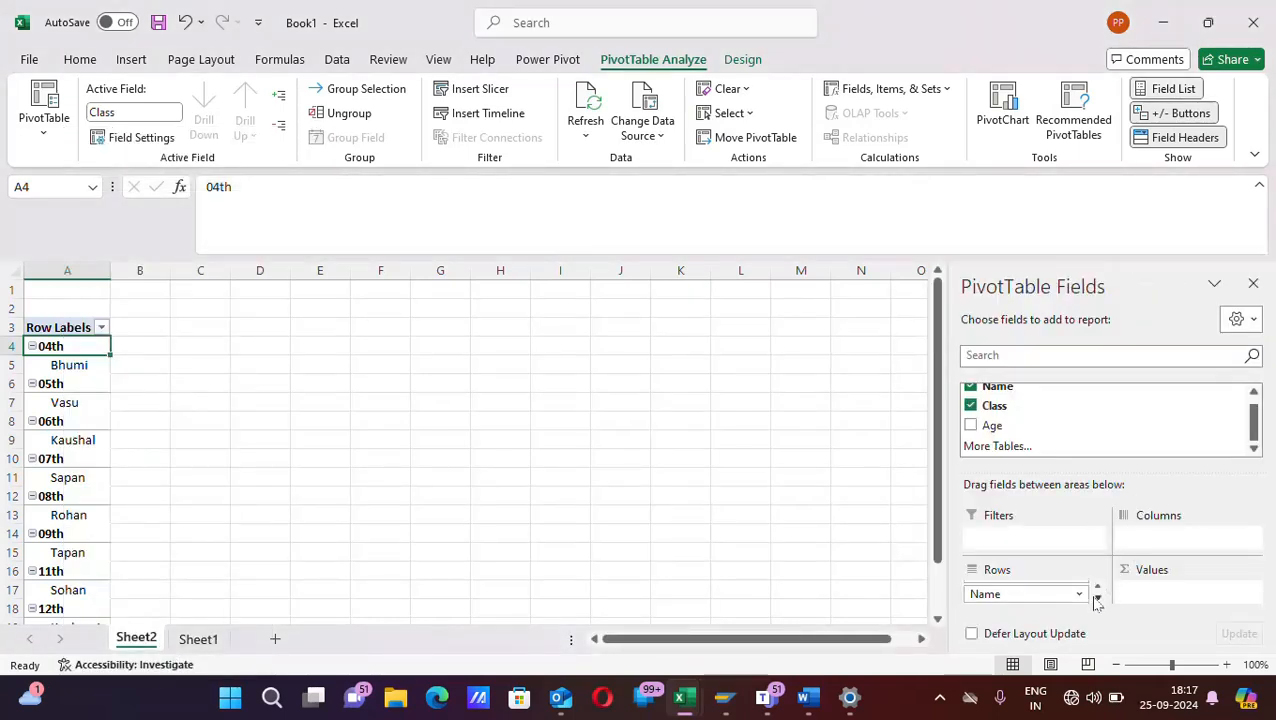
left_click(970, 426)
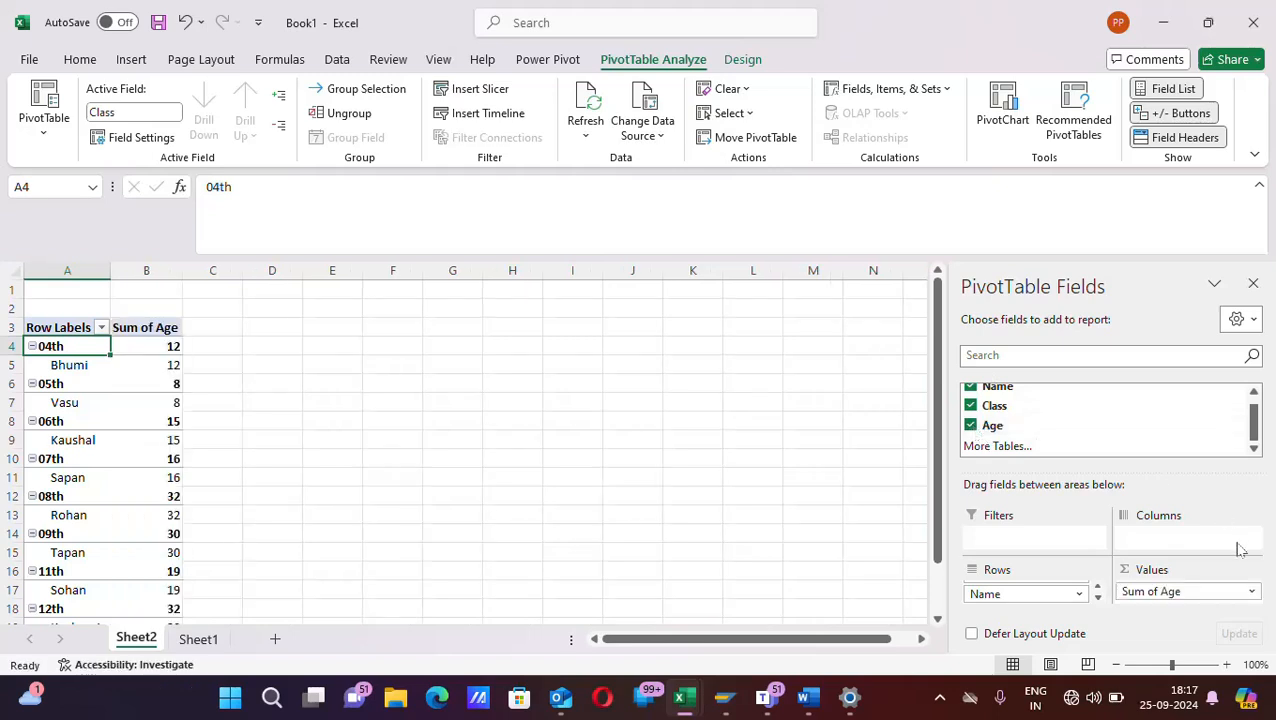
Close the PivotTable field list, set the Class field's subtotals to None, and show its item labels in tabular form
left_click(1256, 287)
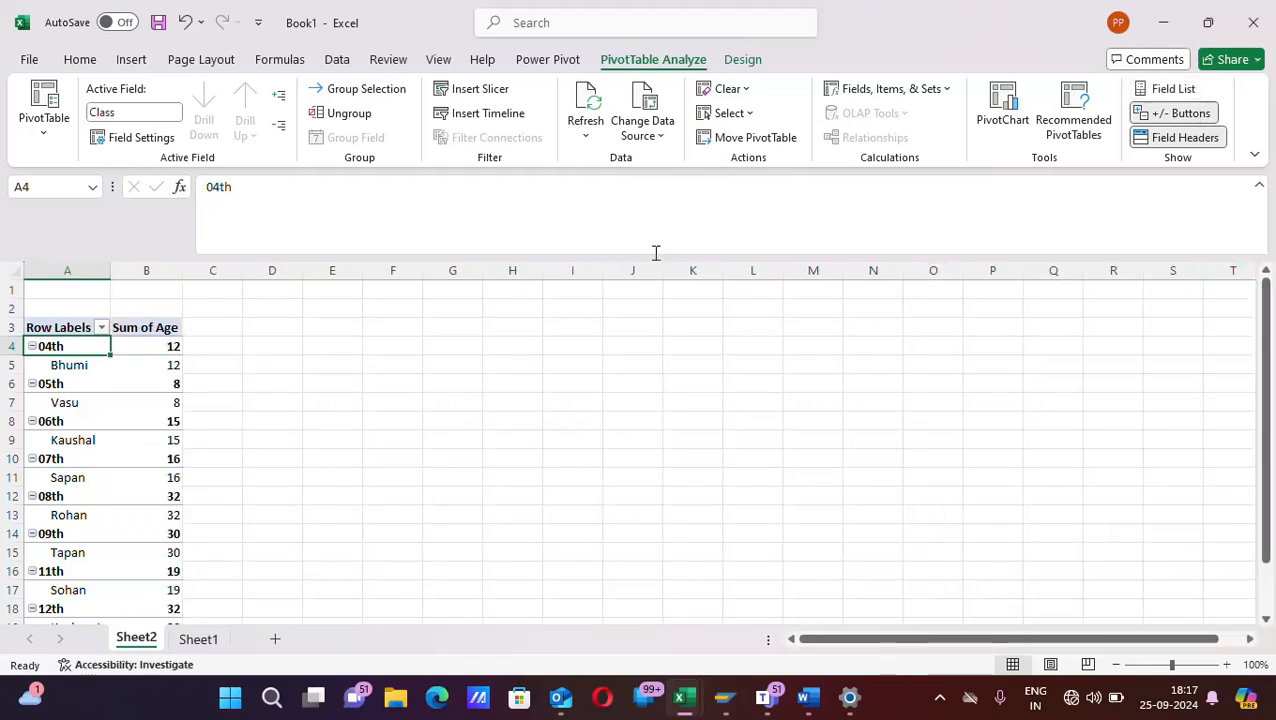
right_click(63, 347)
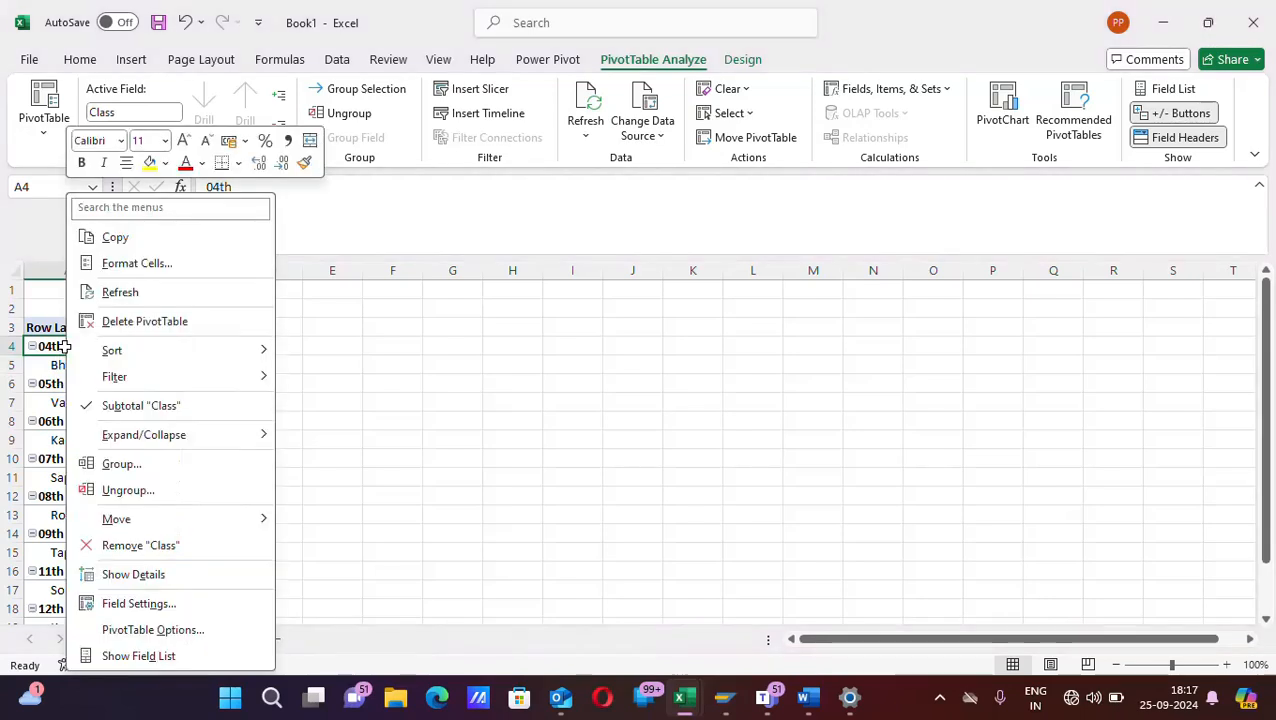
left_click(140, 604)
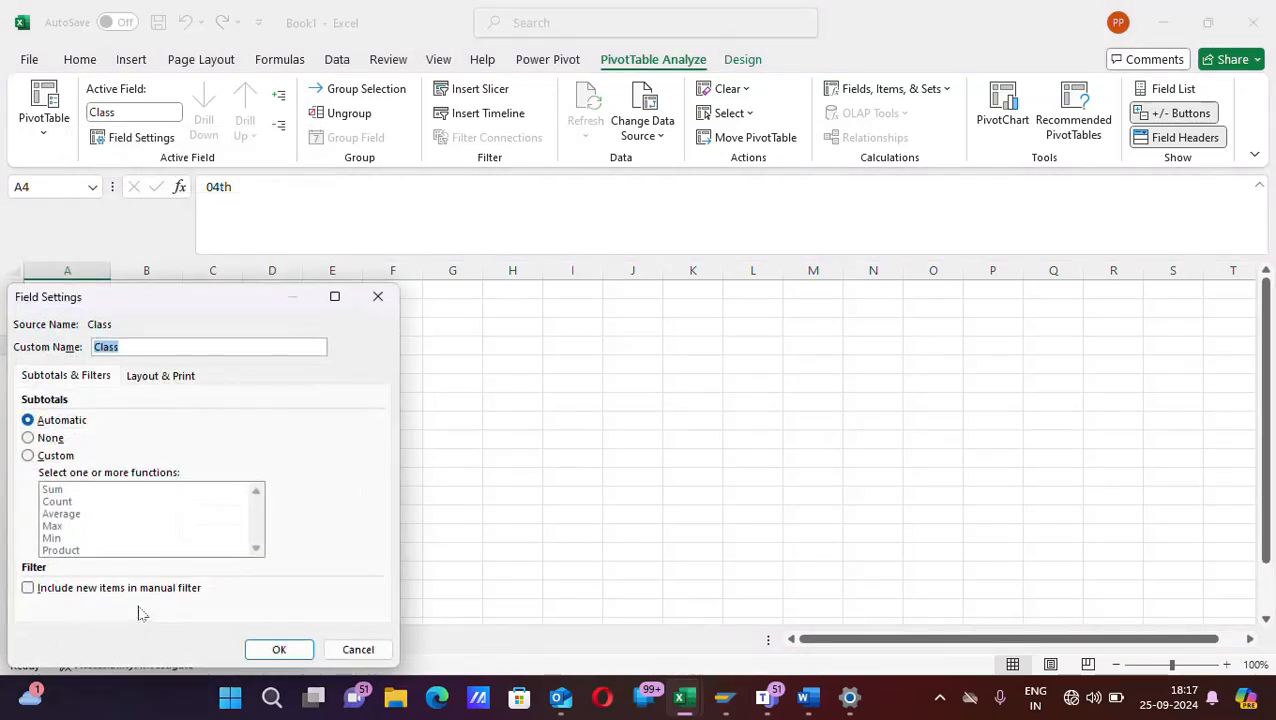
left_click(28, 438)
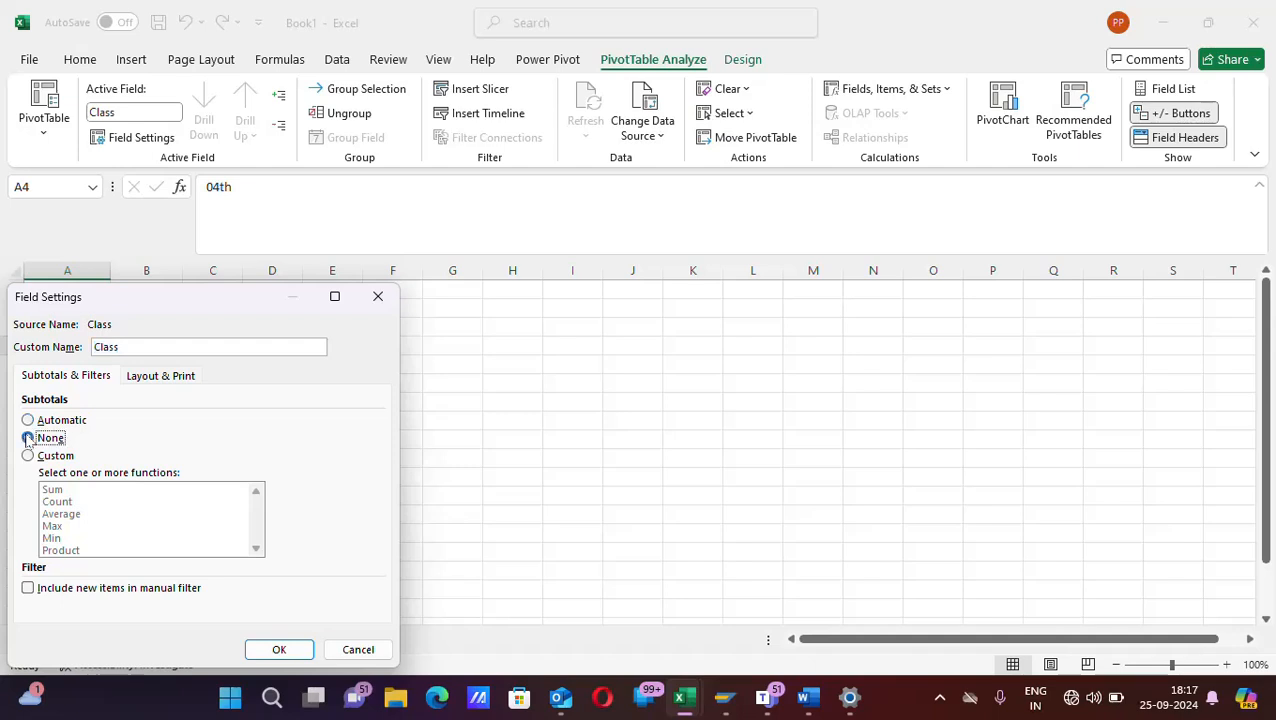
left_click(161, 381)
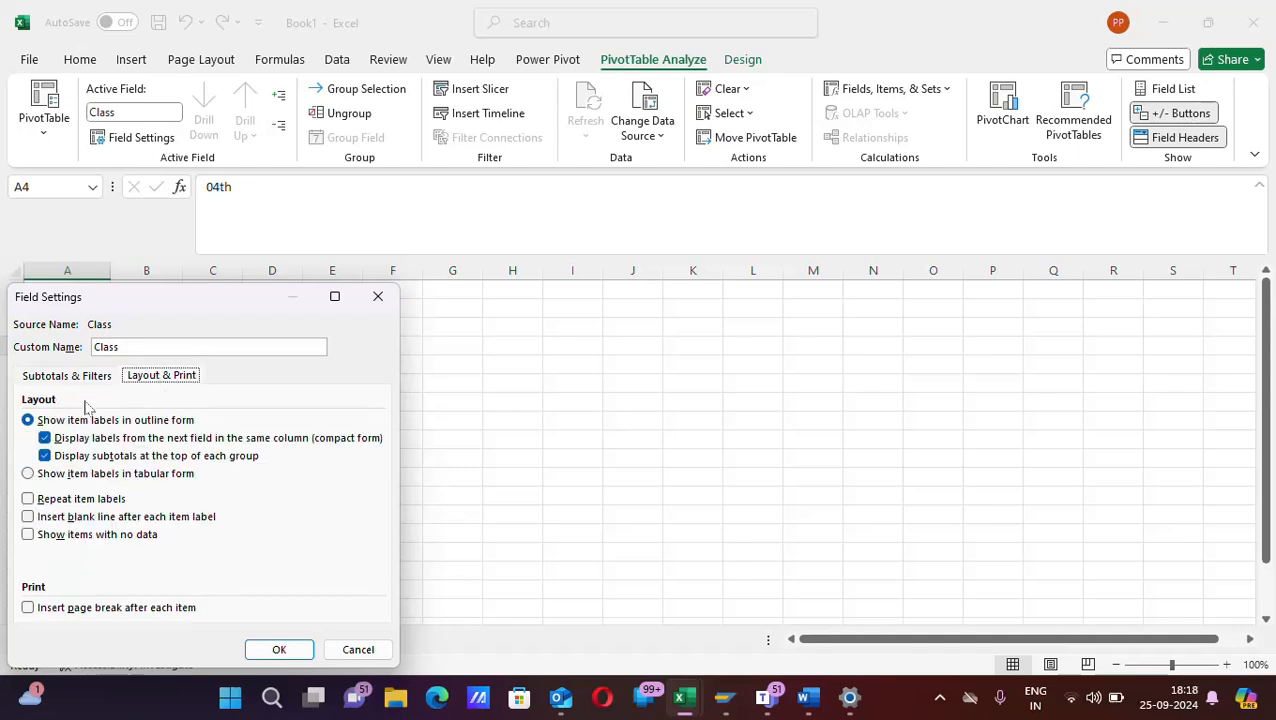
left_click(45, 438)
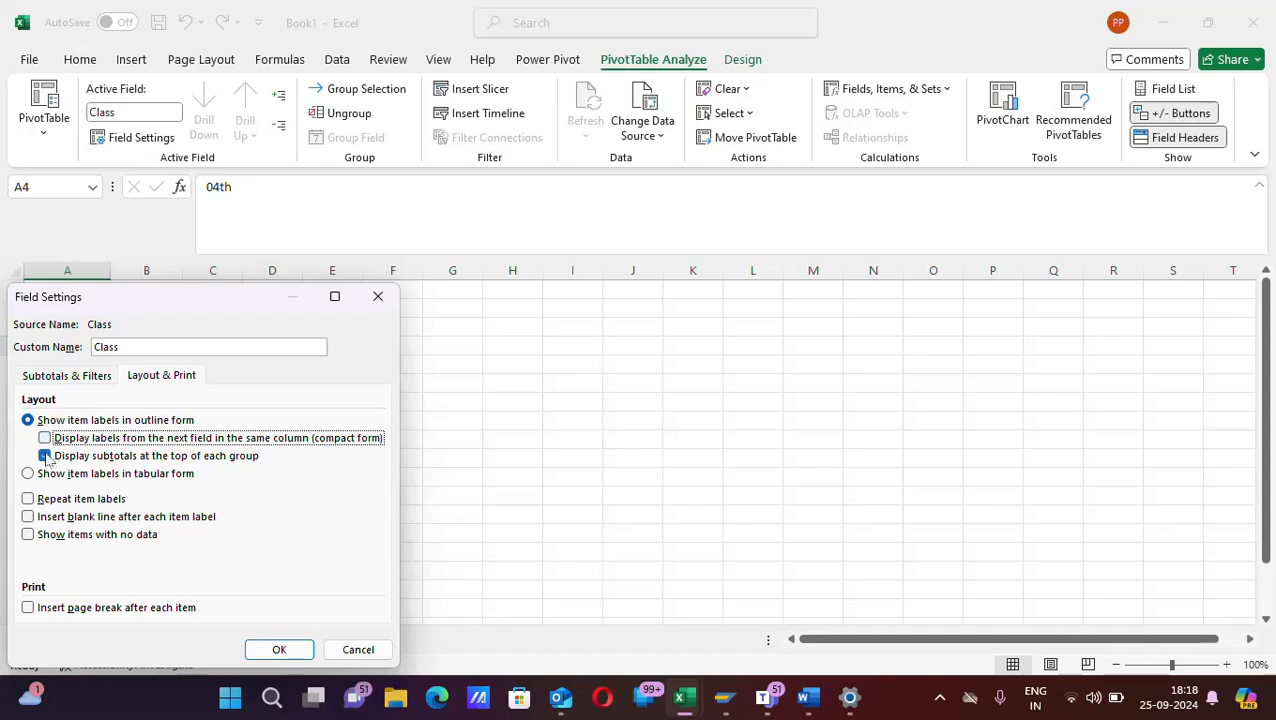
left_click(45, 456)
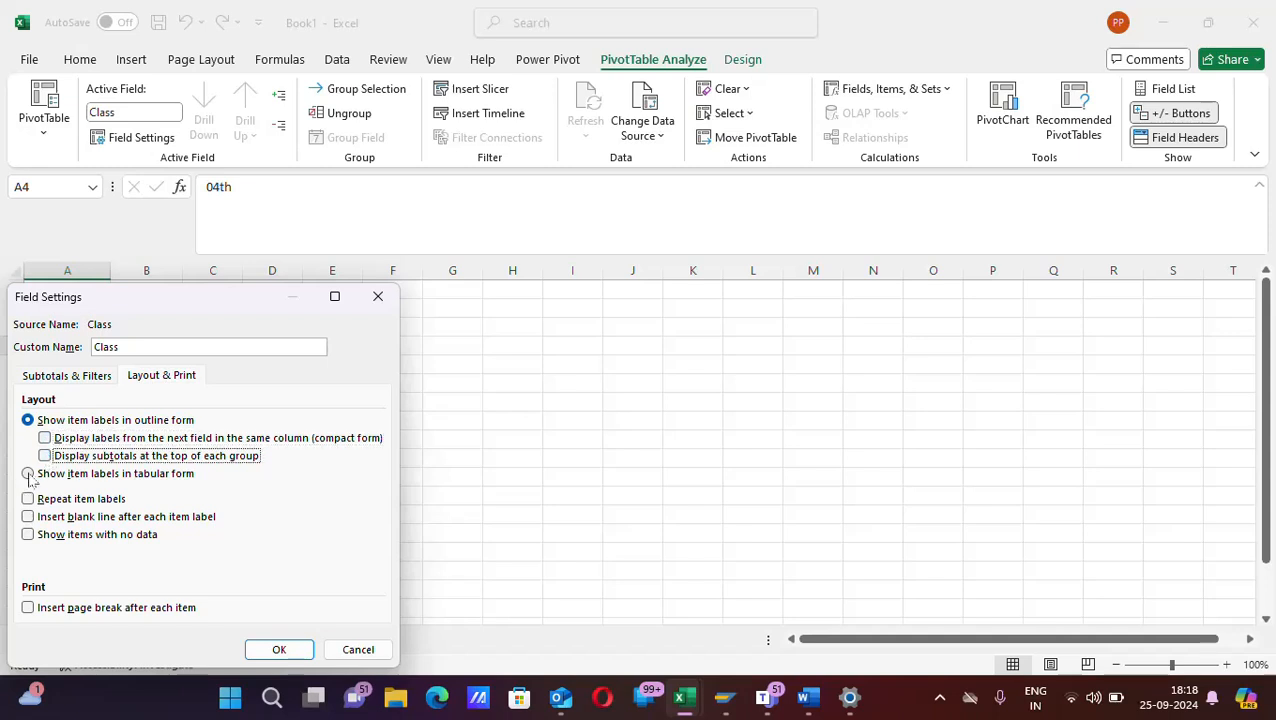
left_click(29, 474)
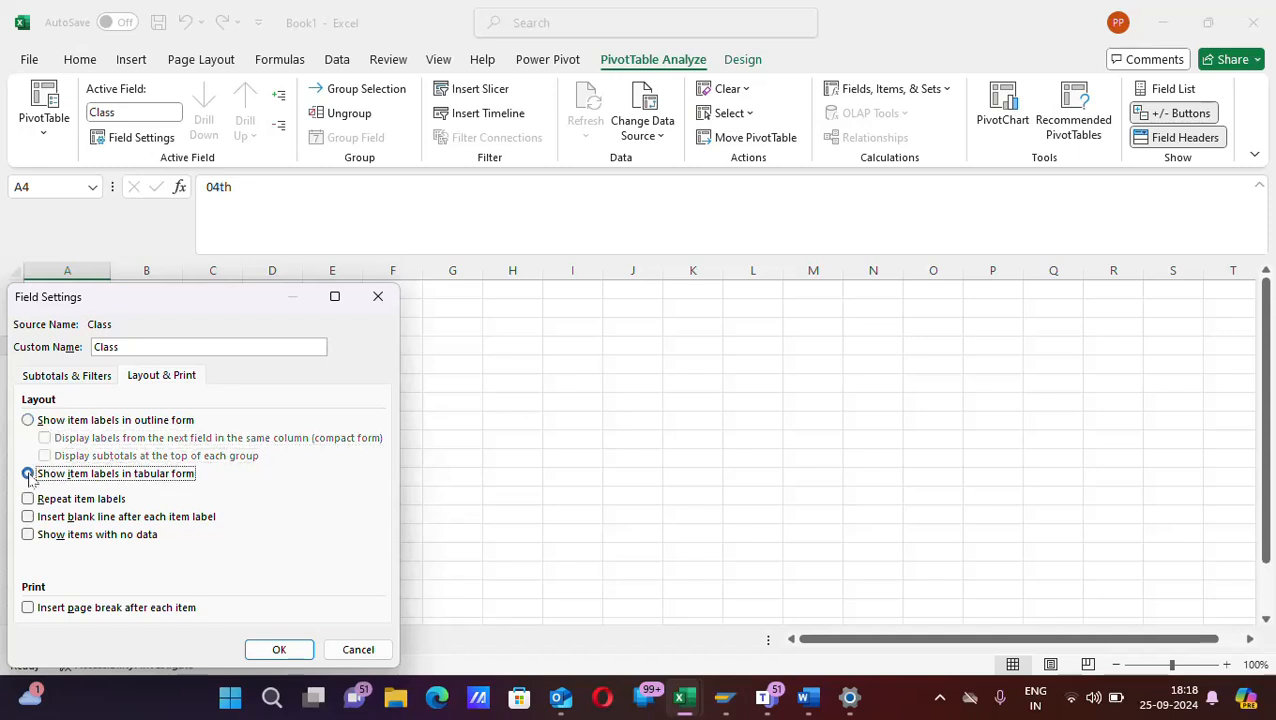
left_click(280, 650)
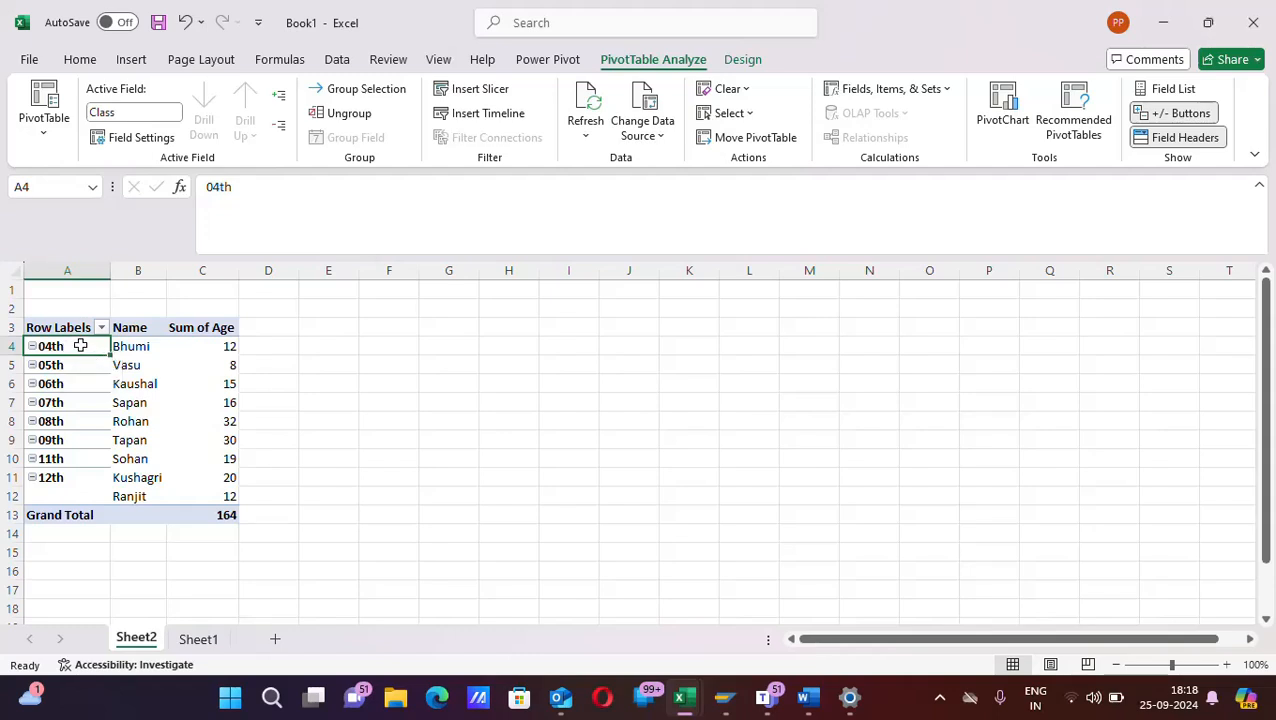
Examine the class, name and age entries in the PivotTable rows and compare them with the source table on Sheet1
left_click(145, 346)
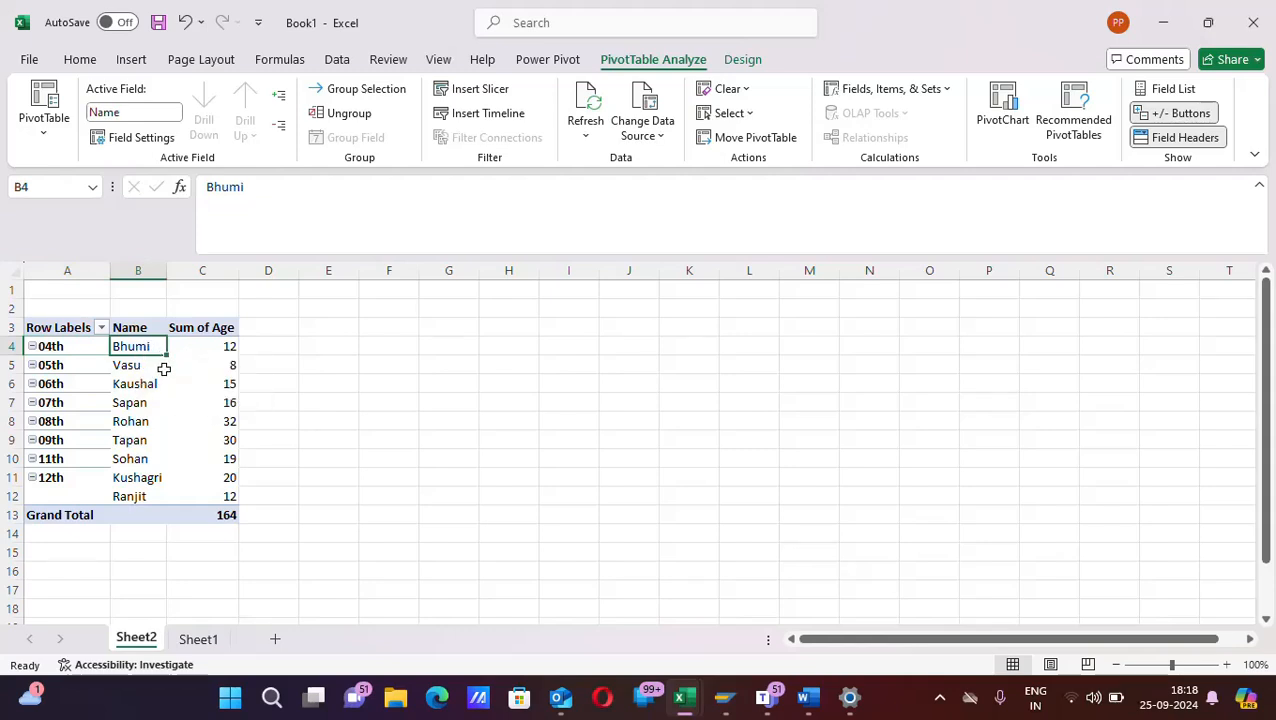
left_click(229, 346)
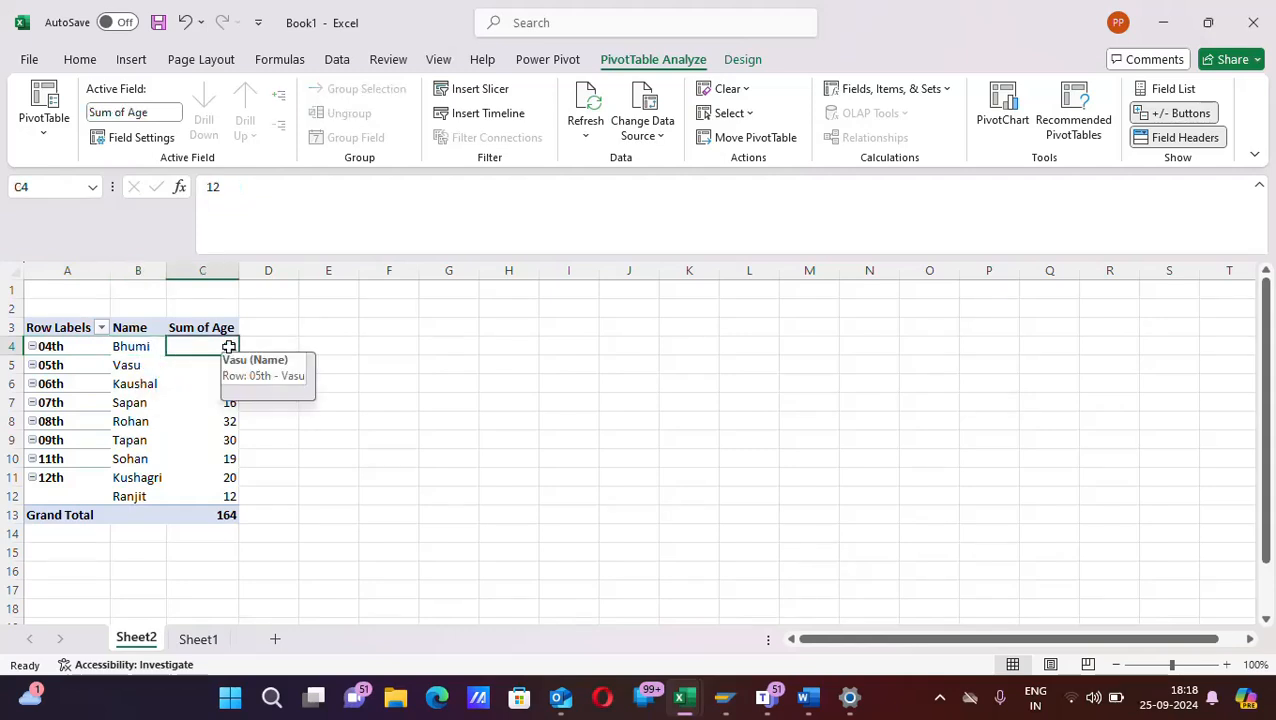
left_click(81, 365)
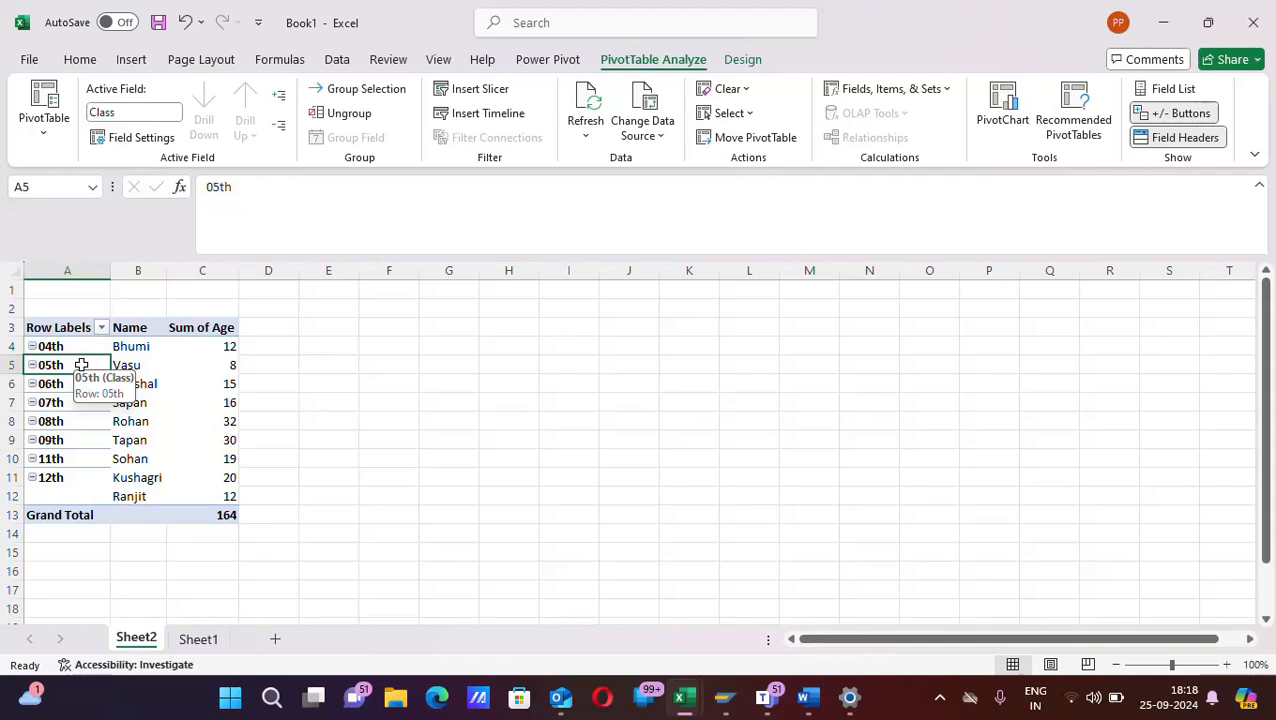
left_click(128, 366)
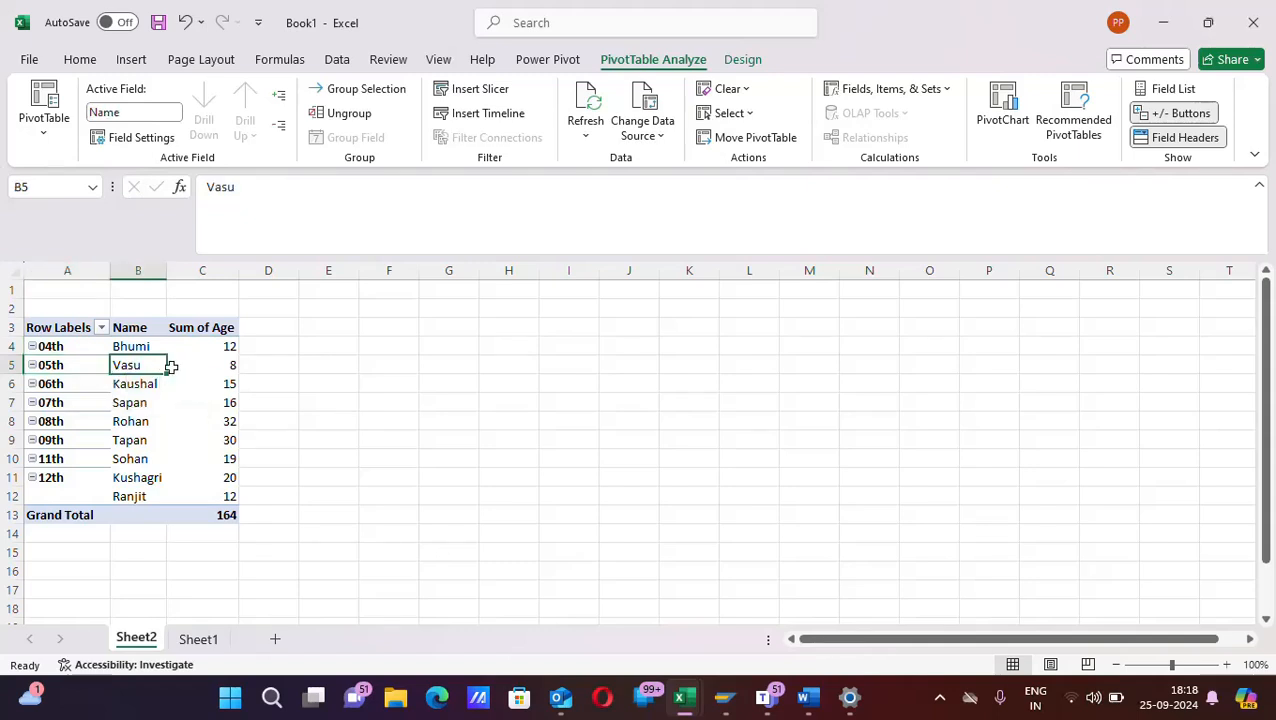
left_click(232, 365)
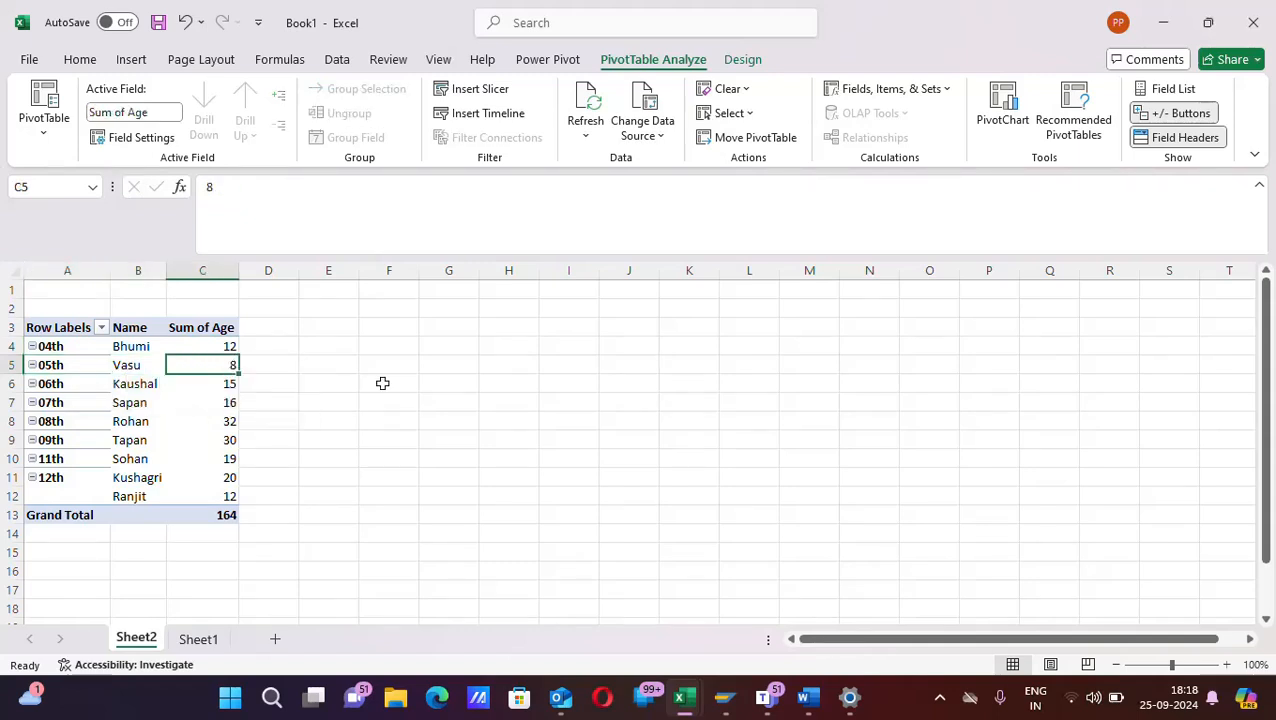
left_click(62, 384)
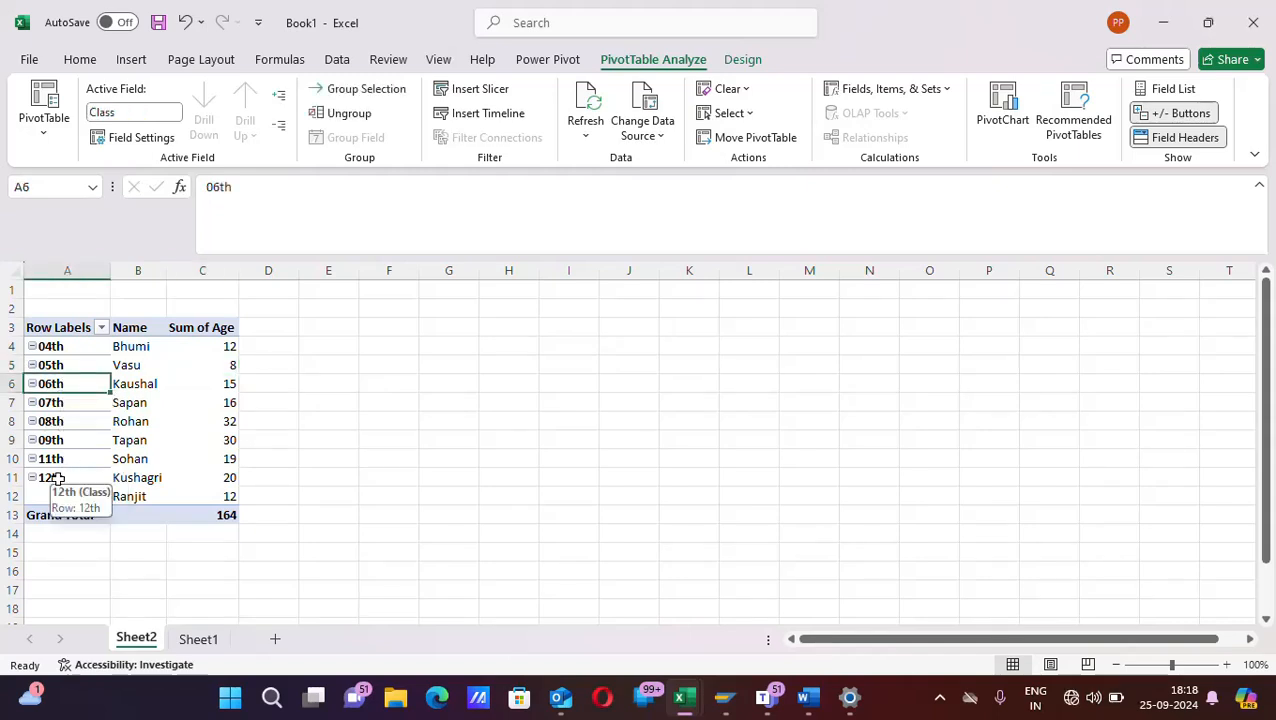
left_click(57, 478)
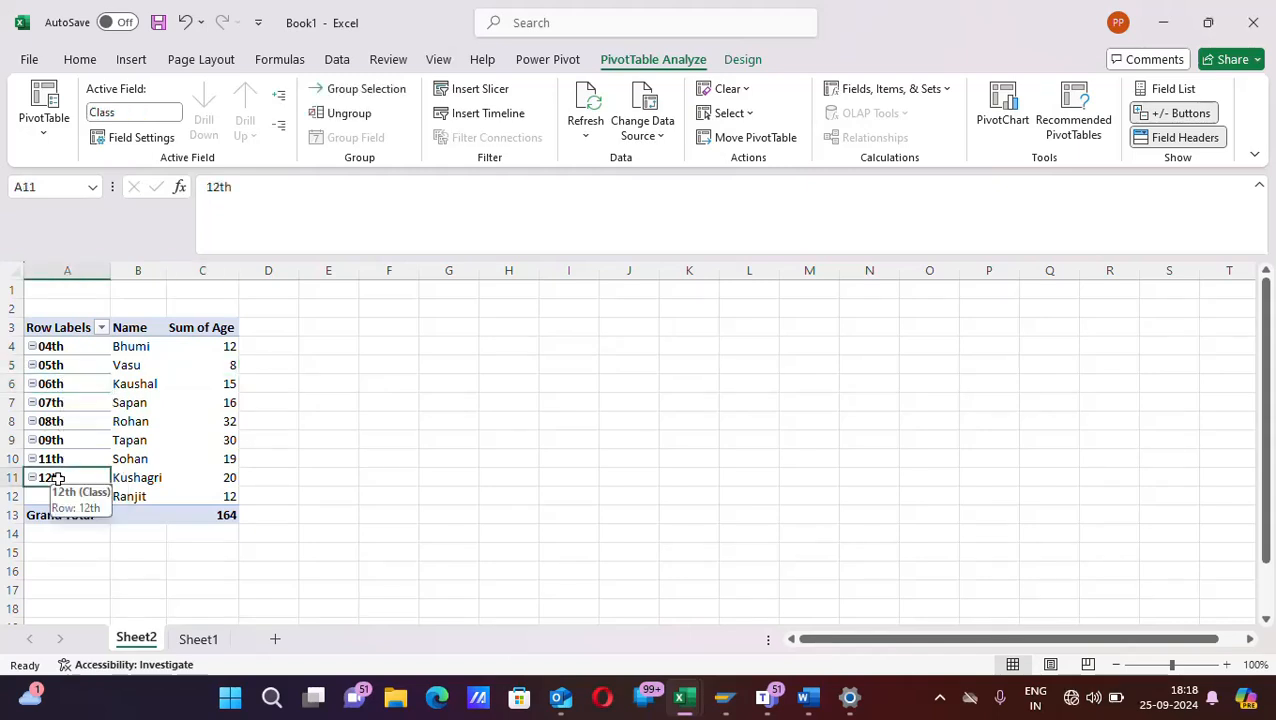
left_click(143, 478)
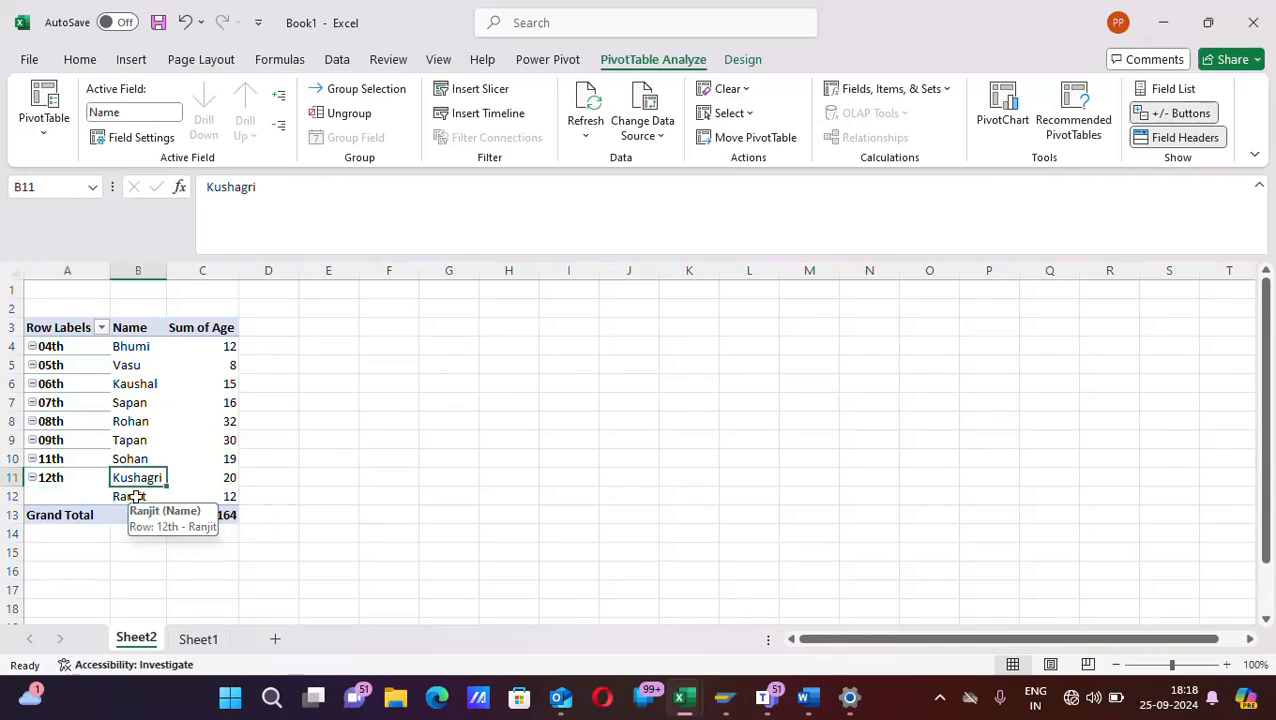
left_click(135, 497)
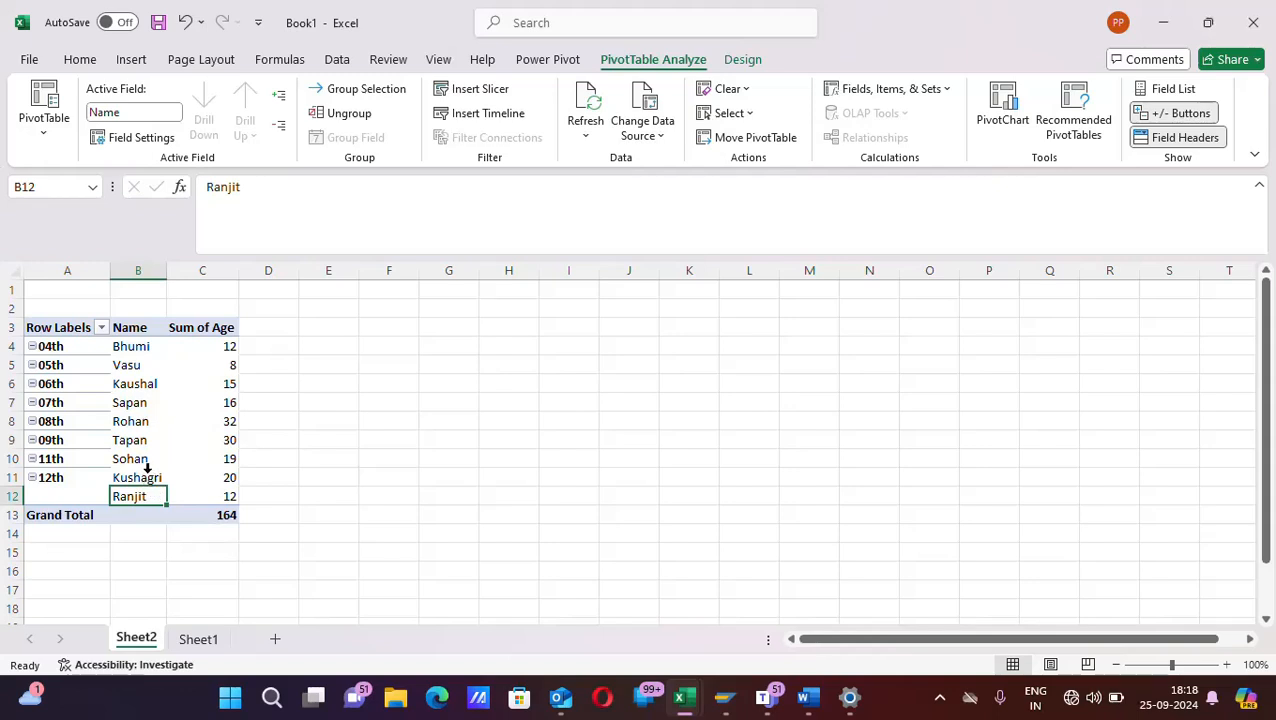
left_click(234, 479)
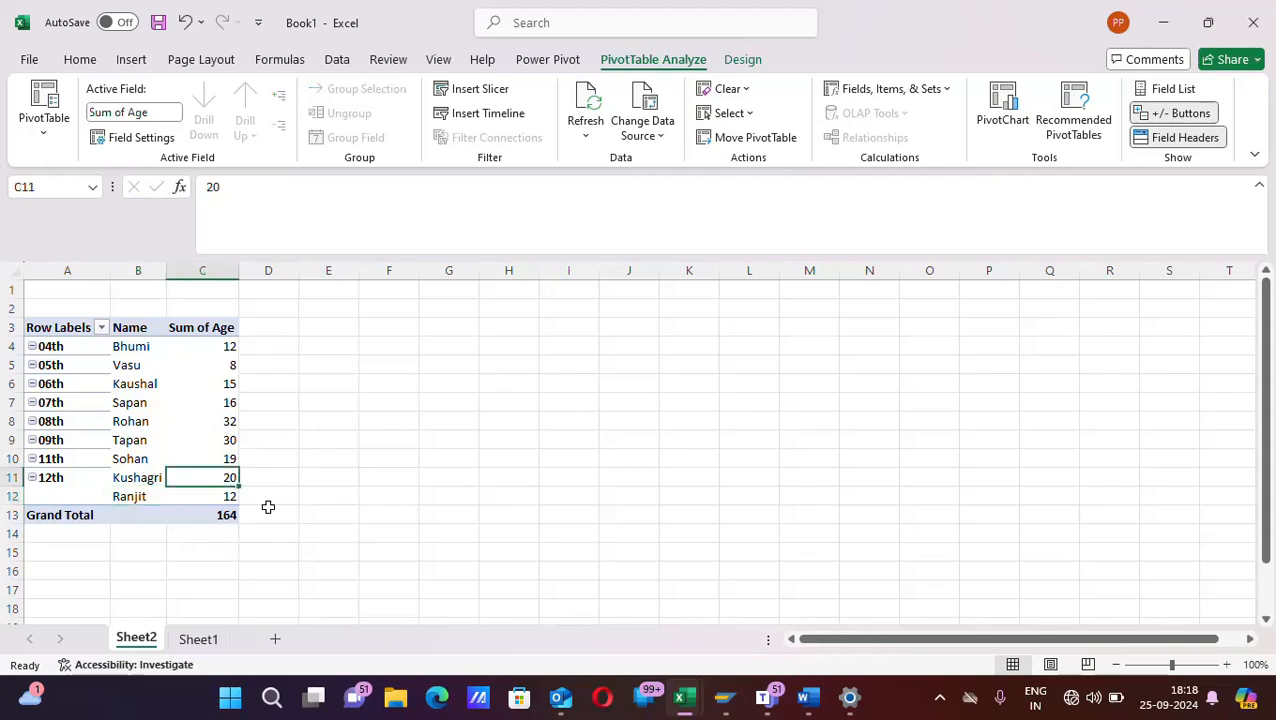
left_click(226, 496)
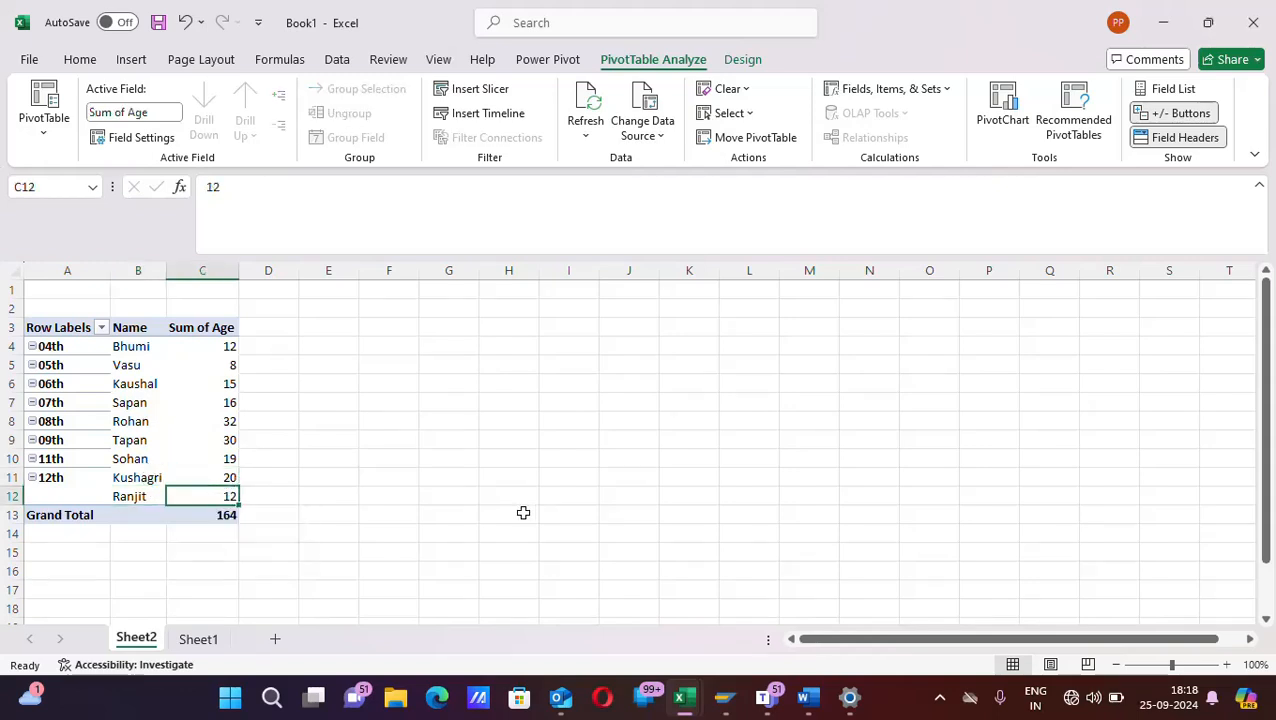
left_click(198, 638)
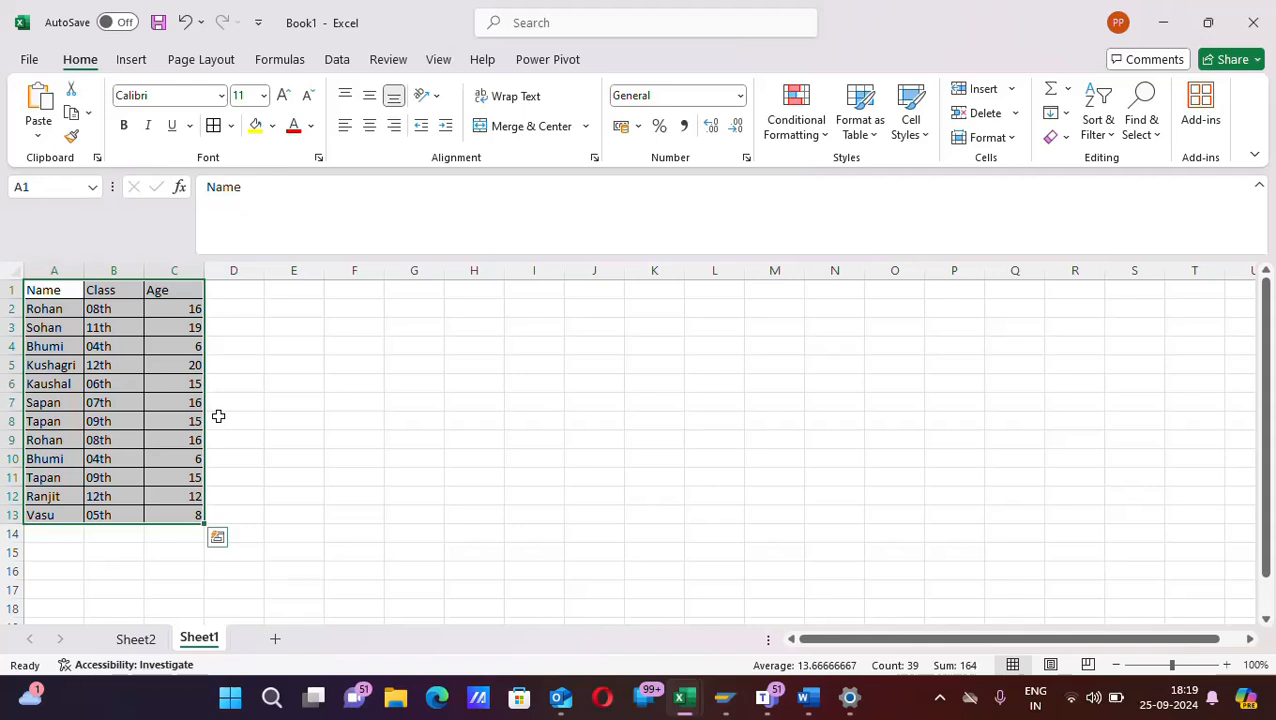
left_click(125, 641)
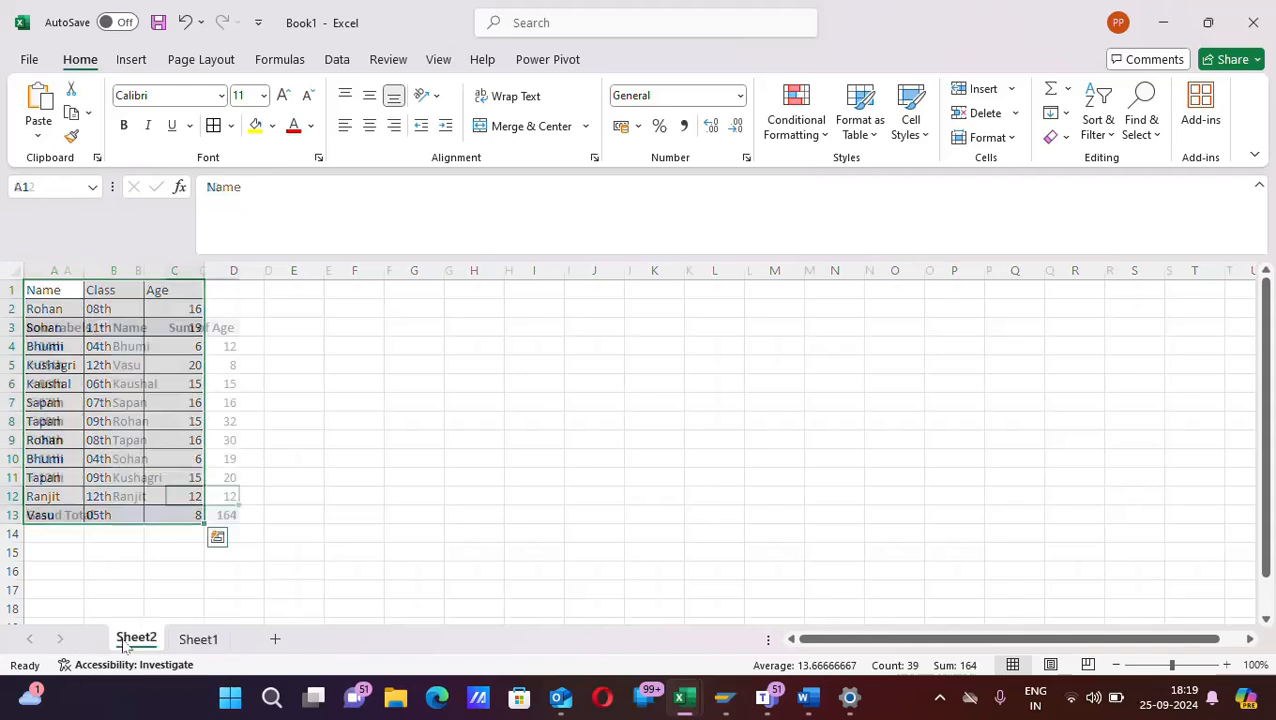